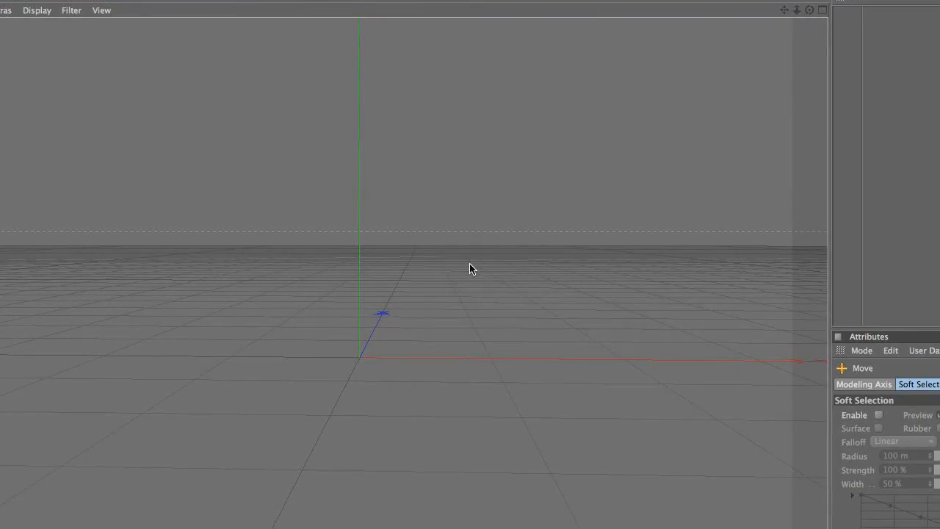
# Switch to ZBrush
pyautogui.press('super+Tab')
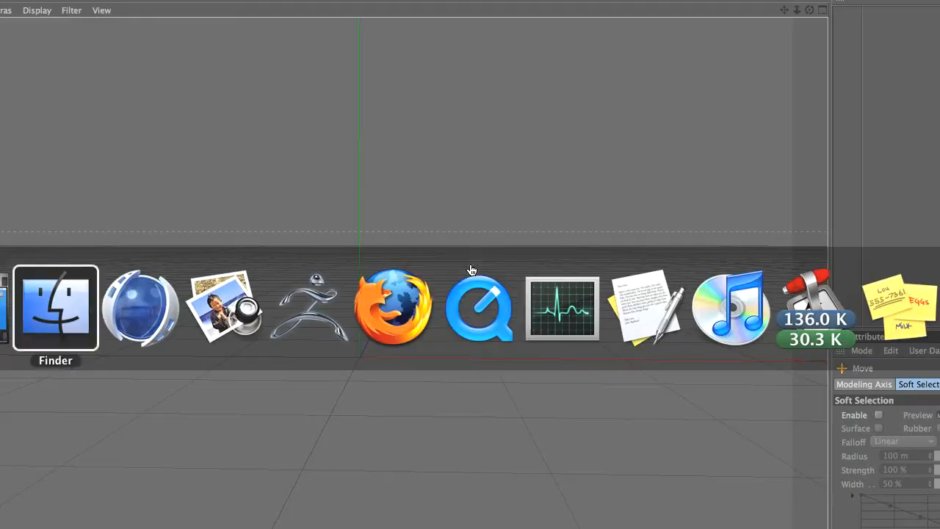
pyautogui.press('super+Tab')
pyautogui.press('super+Tab')
pyautogui.press('super+Tab')
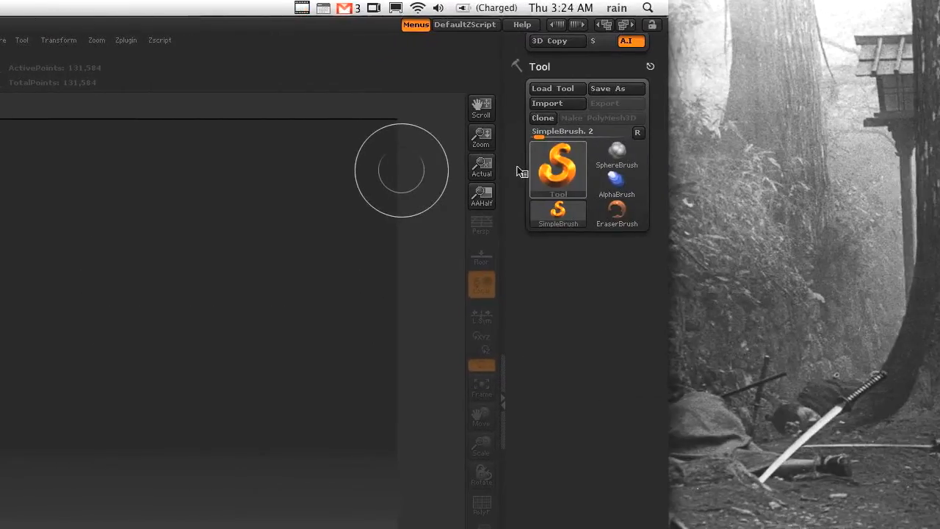
# Choose the ZSphere tool, draw a root ZSphere on the canvas in Edit mode and place it centrally
pyautogui.click(935, 139)
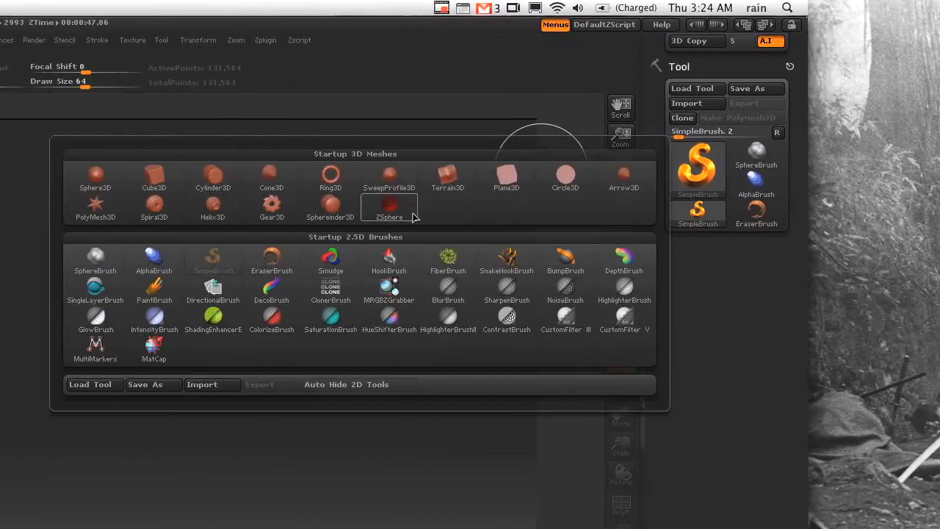
pyautogui.click(259, 215)
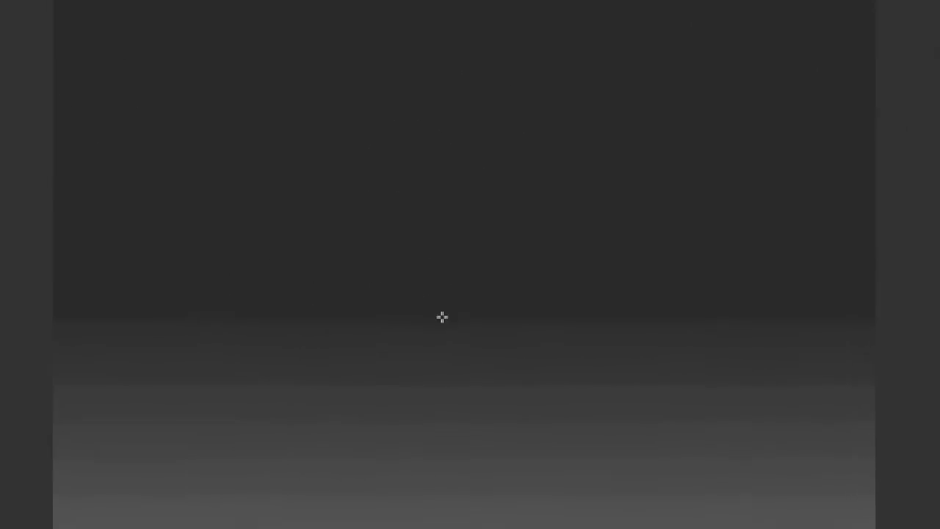
pyautogui.moveTo(417, 296); pyautogui.dragTo(352, 528)
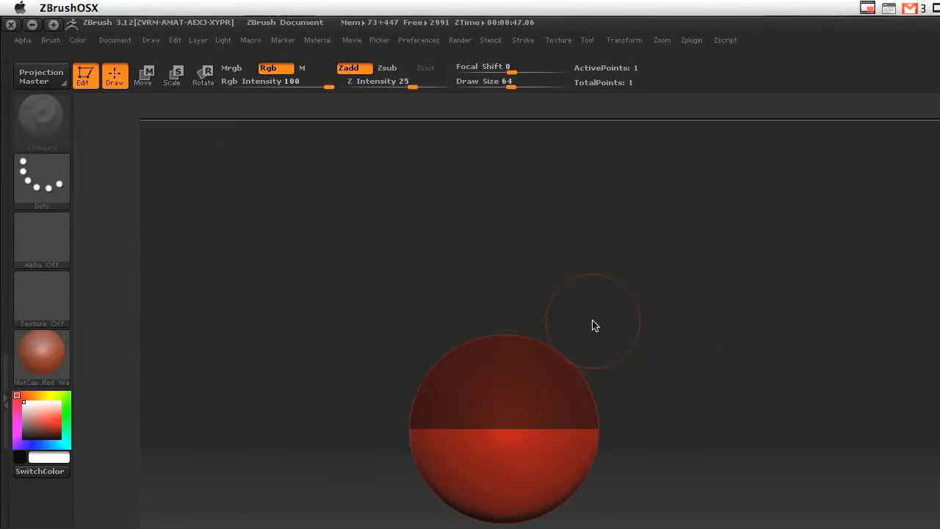
pyautogui.keyDown('alt'); pyautogui.moveTo(682, 384); pyautogui.dragTo(715, 277); pyautogui.keyUp('alt')
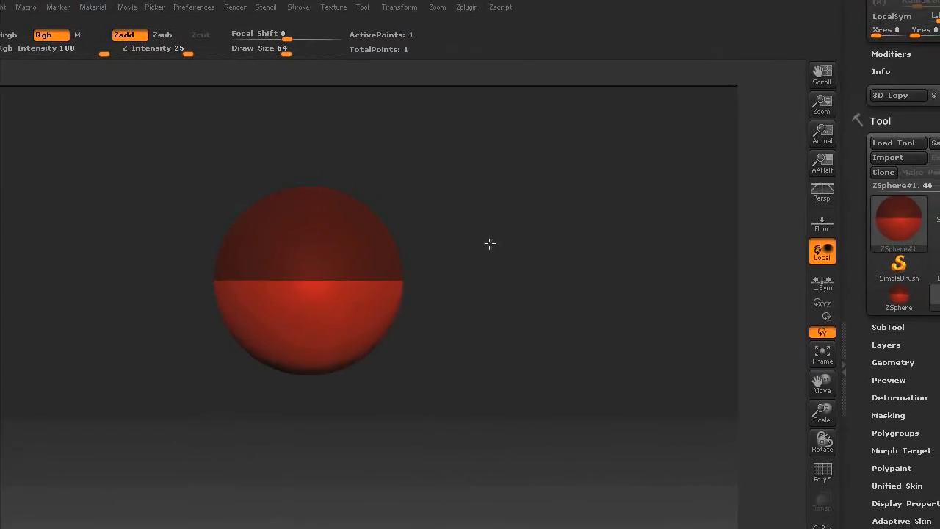
pyautogui.keyDown('alt'); pyautogui.moveTo(489, 244); pyautogui.dragTo(468, 276); pyautogui.keyUp('alt')
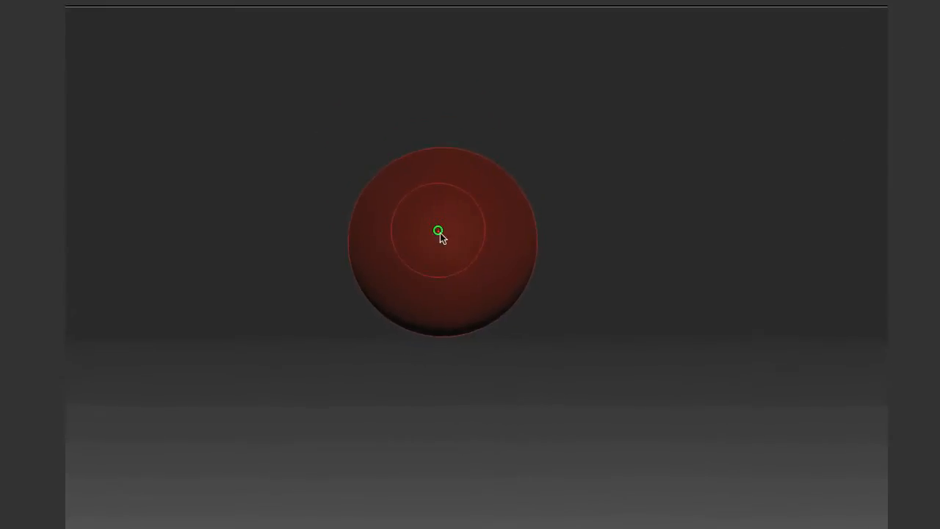
# Add a second ZSphere above the root sphere and align it vertically with the root
pyautogui.click(319, 101)
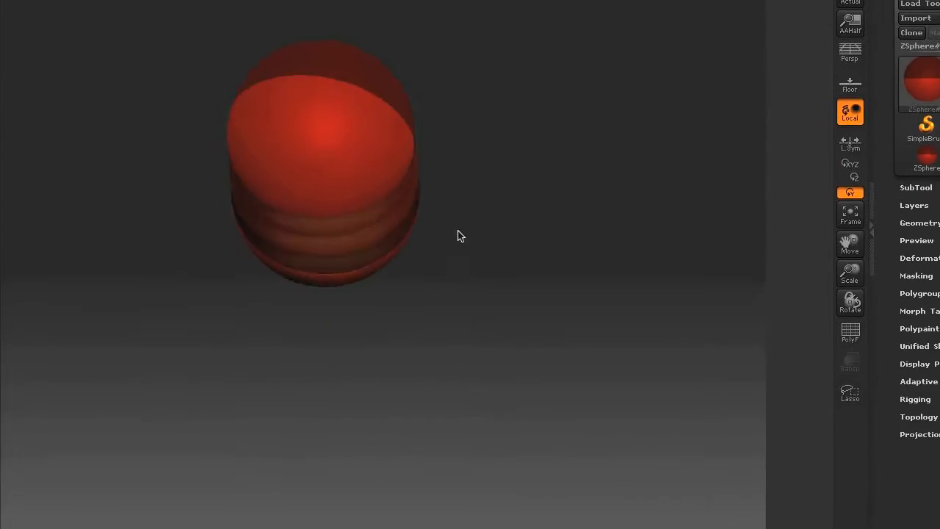
pyautogui.keyDown('shift'); pyautogui.moveTo(457, 231); pyautogui.dragTo(486, 134); pyautogui.keyUp('shift')
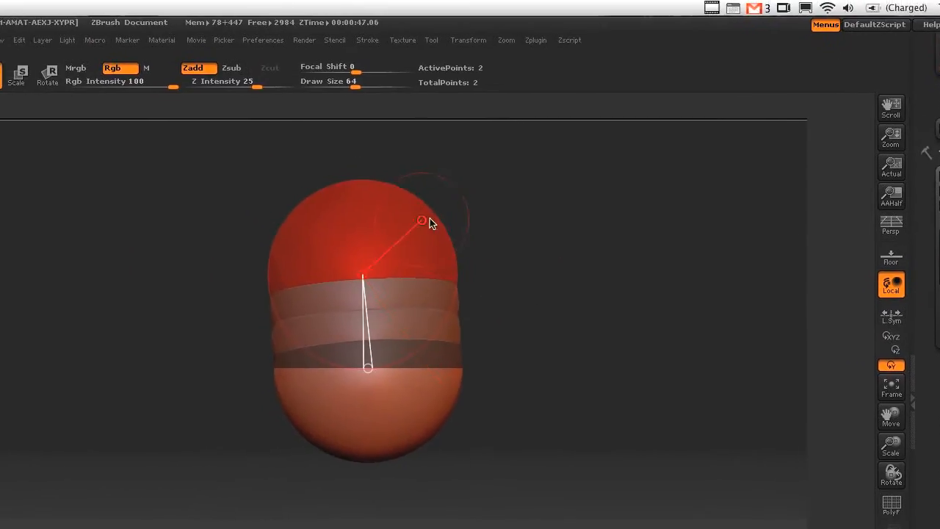
pyautogui.press('w')
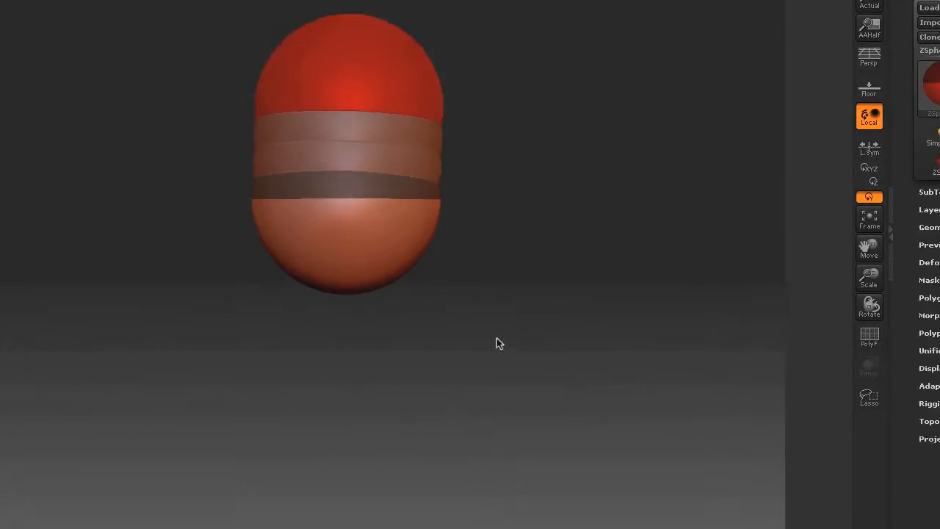
# Add a third ZSphere on the underside of the root sphere and move it downward to lengthen the torso
pyautogui.moveTo(596, 513); pyautogui.dragTo(657, 210)
pyautogui.moveTo(444, 375); pyautogui.dragTo(443, 350)
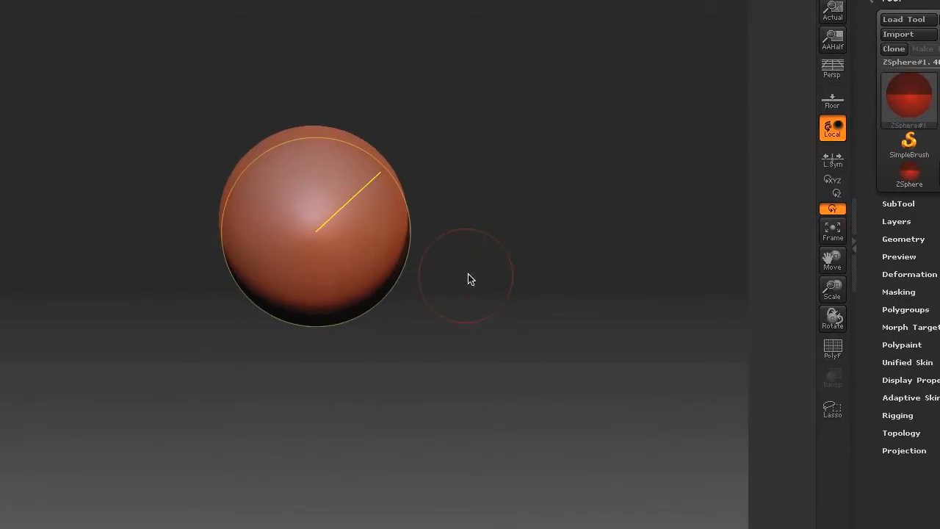
pyautogui.press('q')
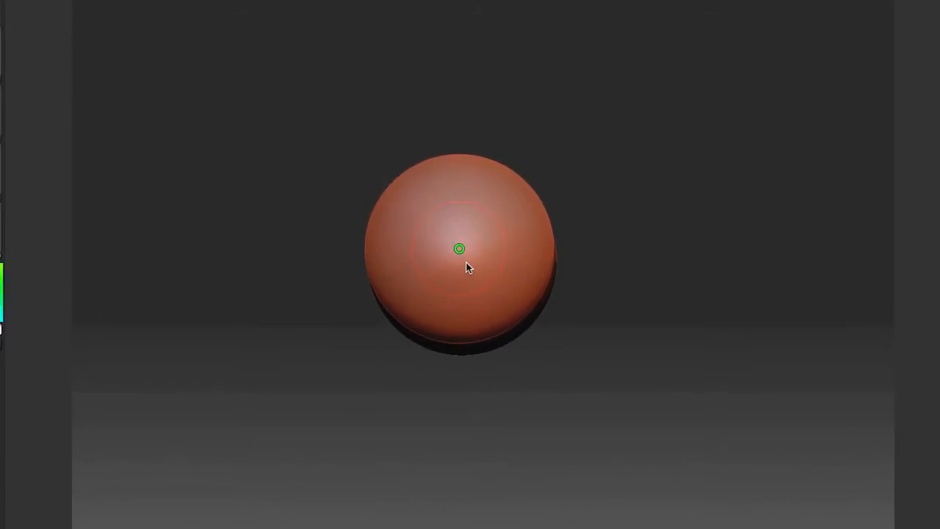
pyautogui.click(453, 246)
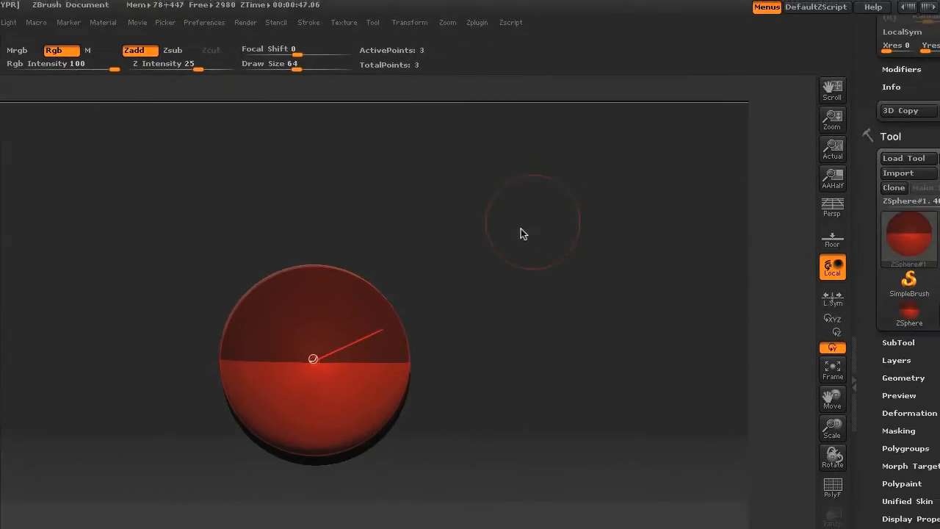
pyautogui.moveTo(579, 175); pyautogui.dragTo(552, 528)
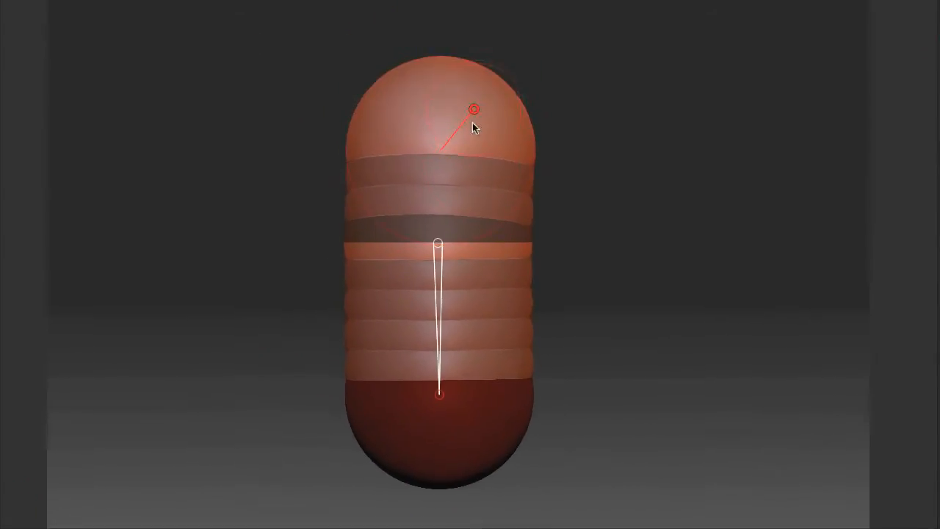
pyautogui.moveTo(472, 122); pyautogui.dragTo(471, 72)
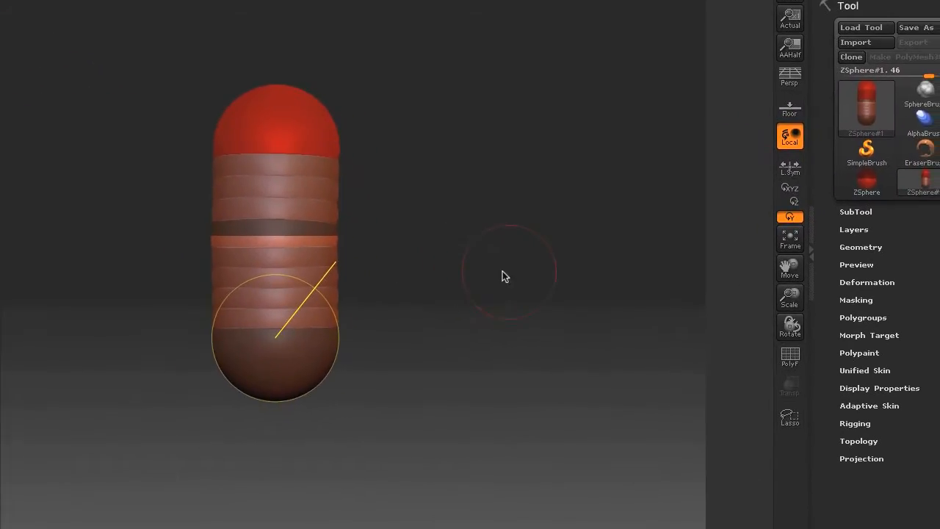
# Straighten the upper torso ZSphere in the side view and preview the adaptive skin
pyautogui.moveTo(502, 271); pyautogui.dragTo(281, 254)
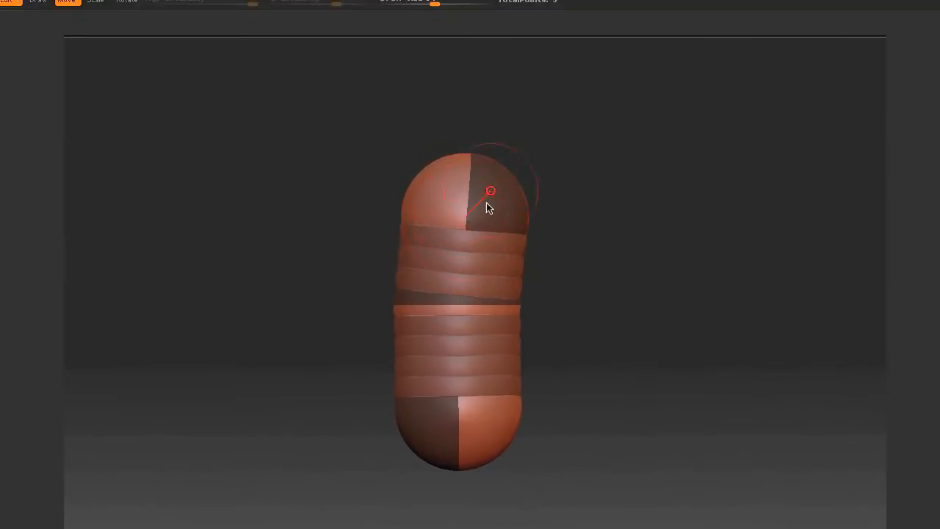
pyautogui.moveTo(479, 154); pyautogui.dragTo(475, 142)
pyautogui.moveTo(645, 363); pyautogui.dragTo(803, 367)
pyautogui.press('a')
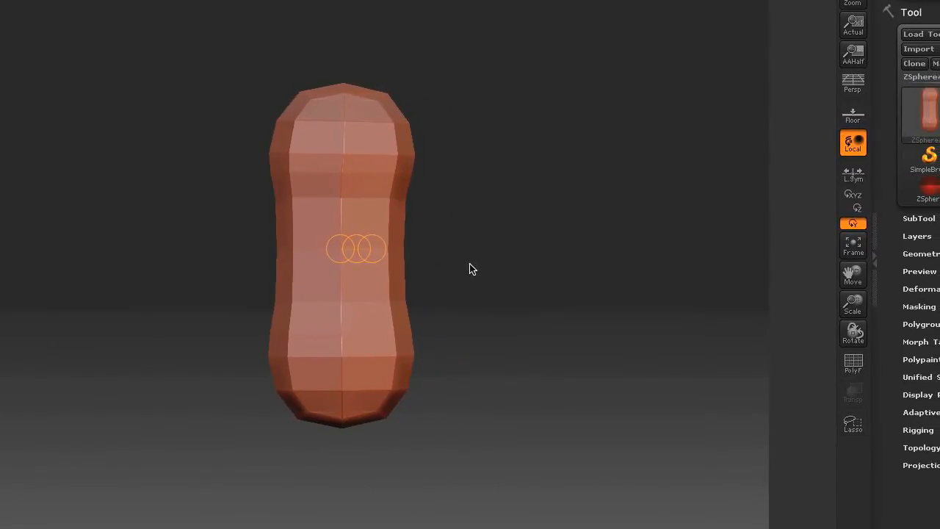
pyautogui.press('a')
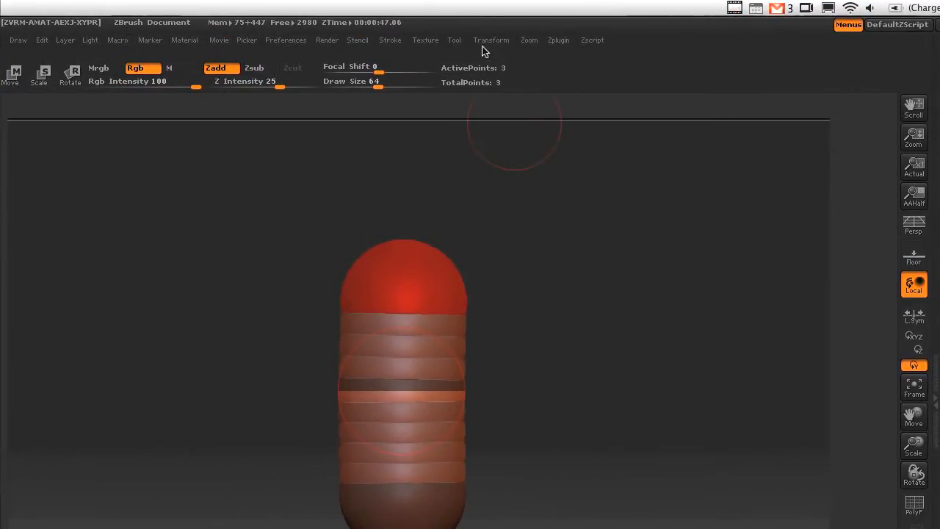
# Dock the Transform palette beside the canvas and activate symmetry across the X axis
pyautogui.click(488, 41)
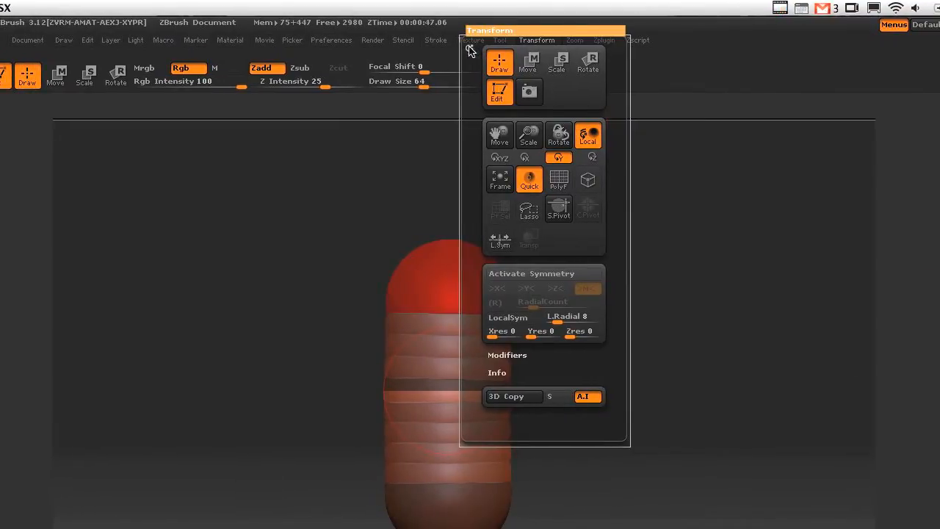
pyautogui.click(469, 48)
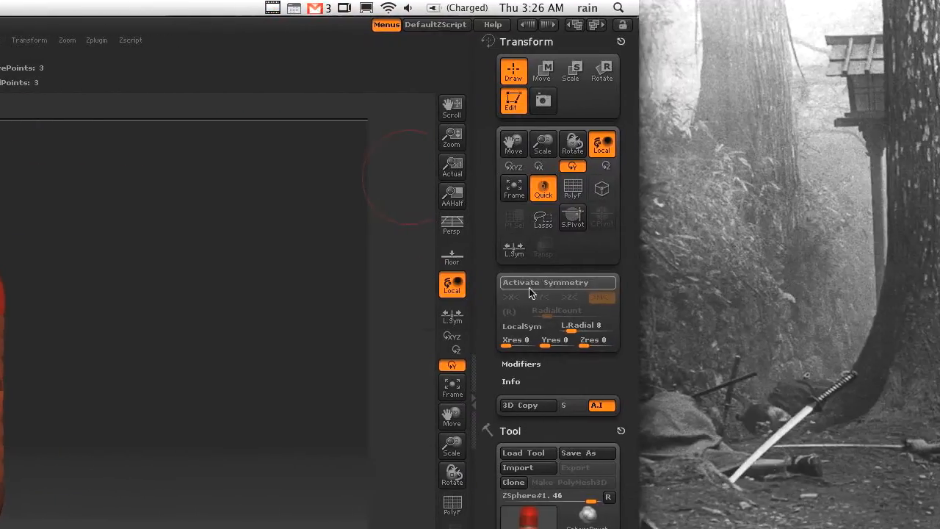
pyautogui.click(530, 286)
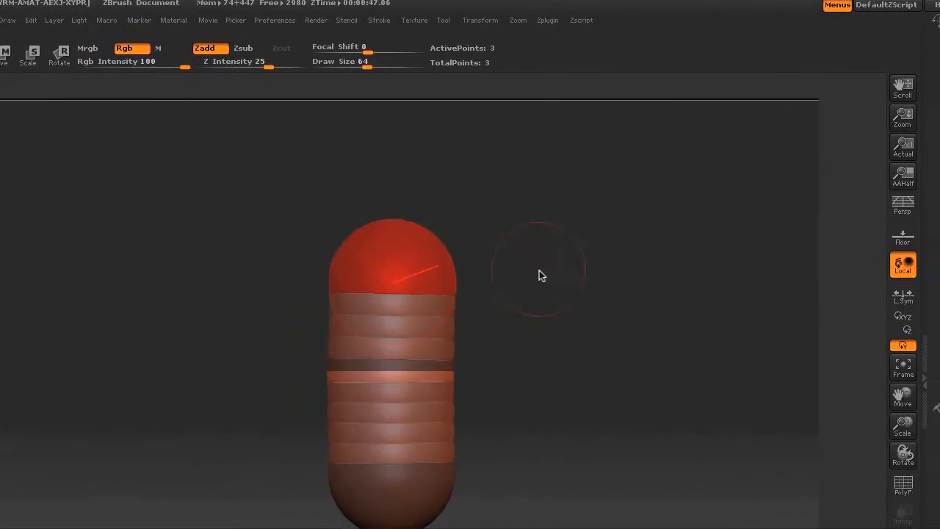
# Add mirrored shoulder ZSpheres extending sideways from the top torso sphere and set the Draw Size to 1
pyautogui.moveTo(539, 270); pyautogui.dragTo(397, 277)
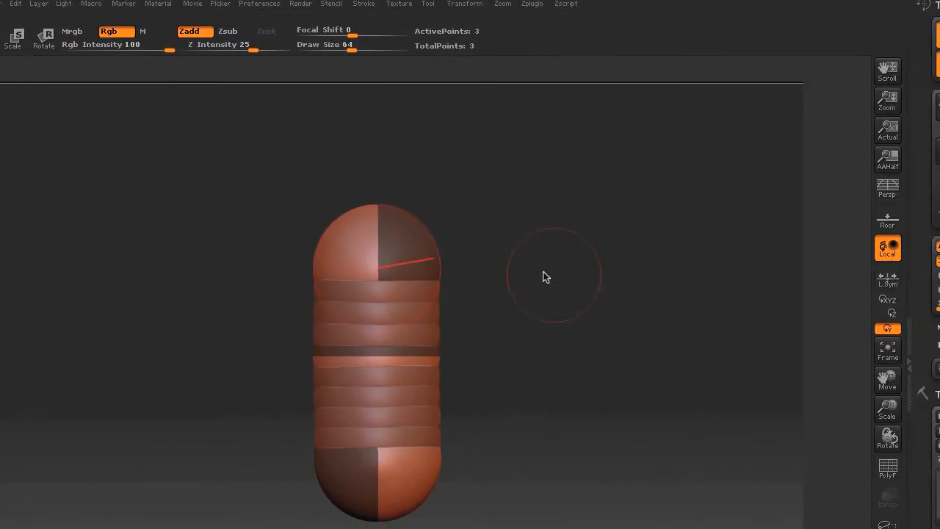
pyautogui.keyDown('shift'); pyautogui.moveTo(543, 277); pyautogui.dragTo(366, 277); pyautogui.keyUp('shift')
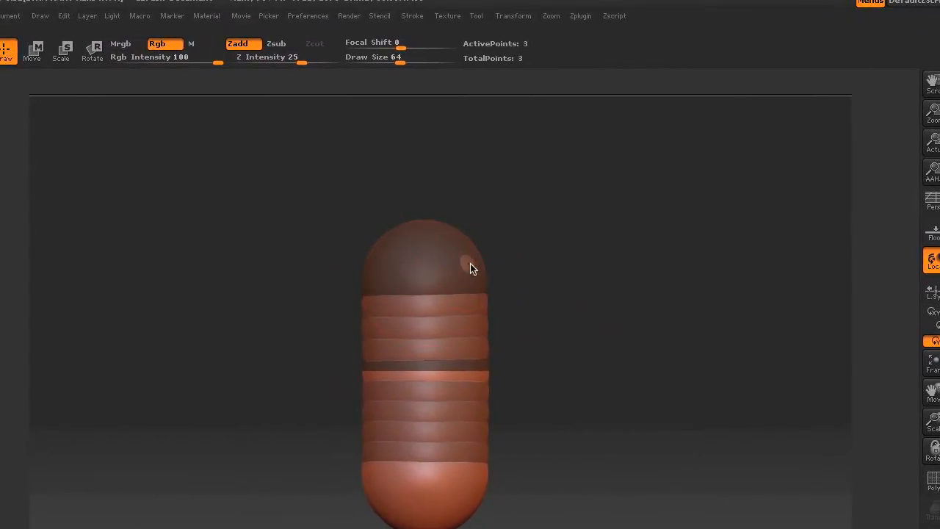
pyautogui.moveTo(469, 262); pyautogui.dragTo(536, 276)
pyautogui.click(383, 64)
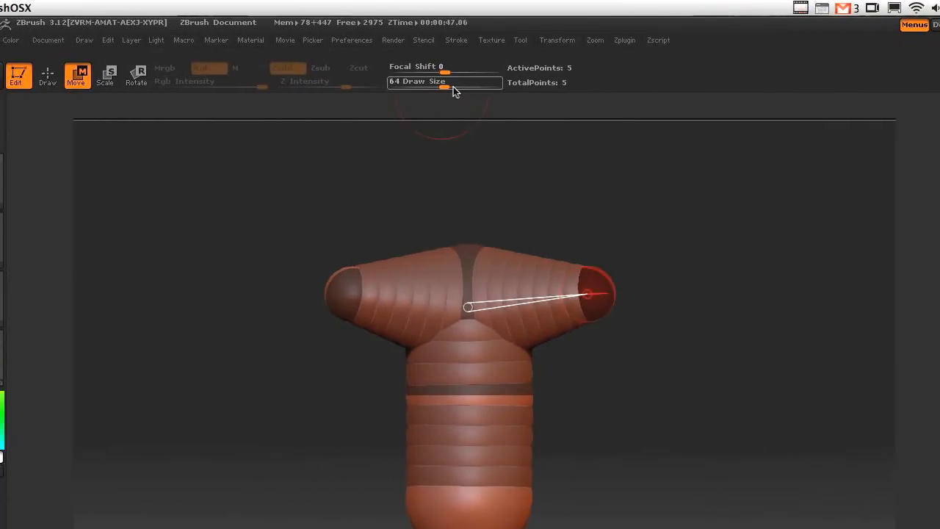
pyautogui.write('1')
# Align the shoulder ZSpheres with the torso in the side view and preview the adaptive skin
pyautogui.keyDown('shift'); pyautogui.moveTo(637, 321); pyautogui.dragTo(473, 309); pyautogui.keyUp('shift')
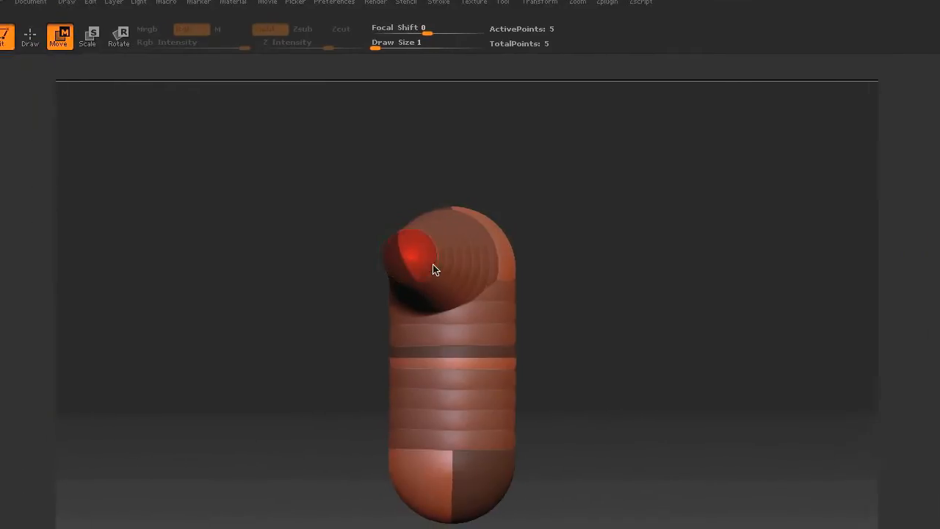
pyautogui.keyDown('shift'); pyautogui.moveTo(623, 369); pyautogui.dragTo(759, 358); pyautogui.keyUp('shift')
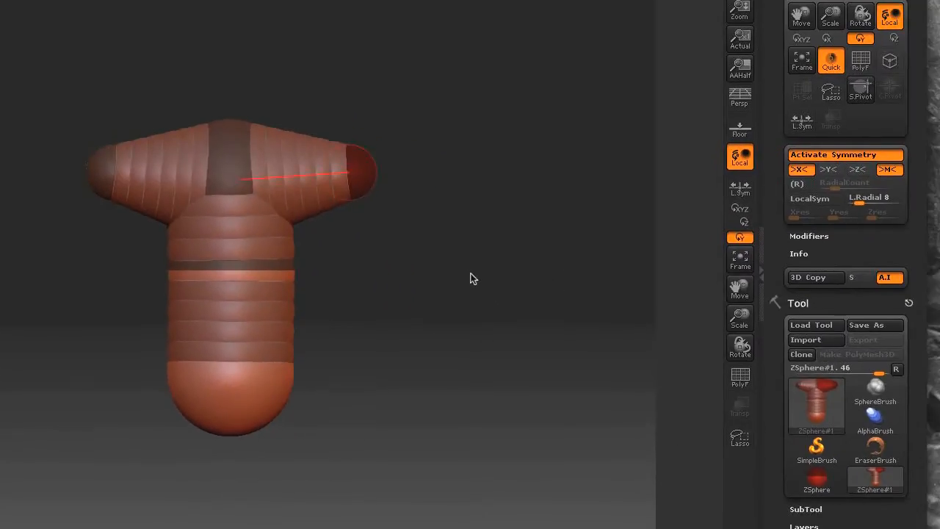
pyautogui.press('a')
pyautogui.press('a')
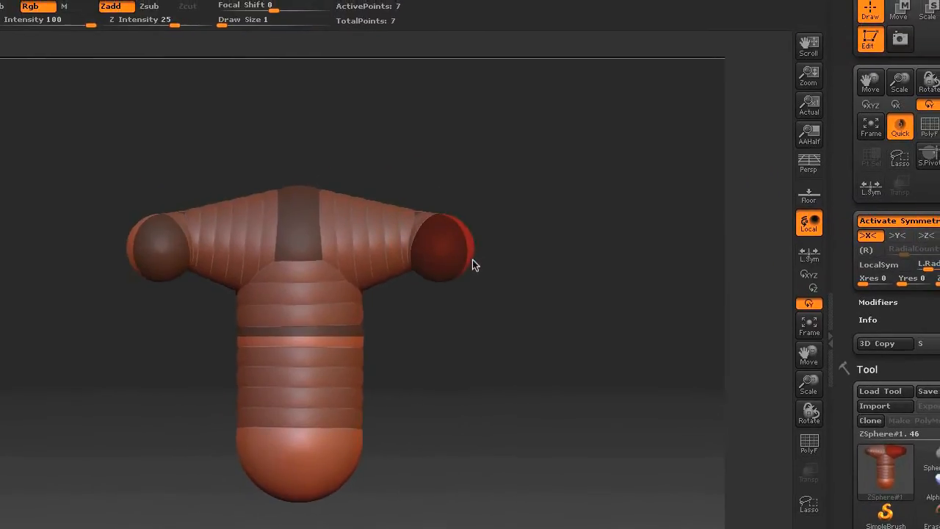
# Move the new mirrored ZSpheres at the shoulder ends outward to form the upper arms and preview the skin
pyautogui.press('w')
pyautogui.moveTo(465, 261); pyautogui.dragTo(599, 262)
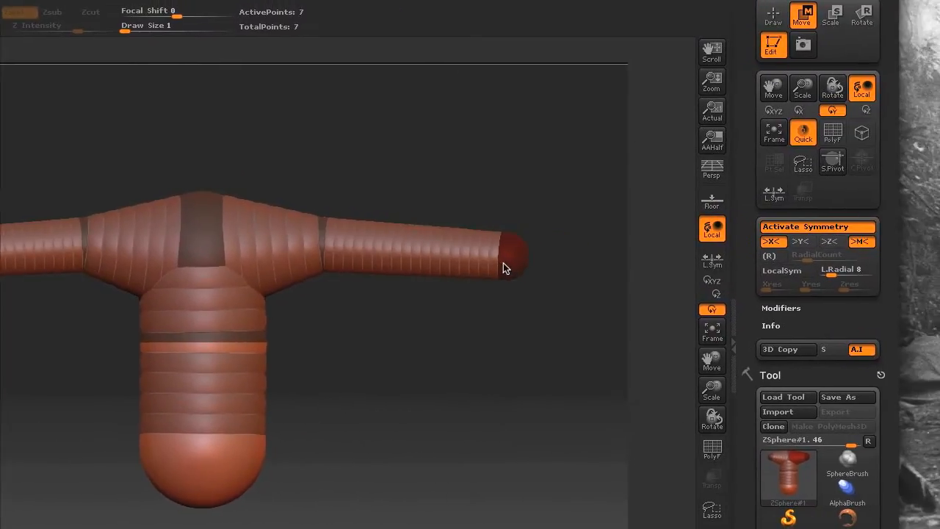
pyautogui.moveTo(503, 263); pyautogui.dragTo(491, 263)
pyautogui.press('a')
pyautogui.press('a')
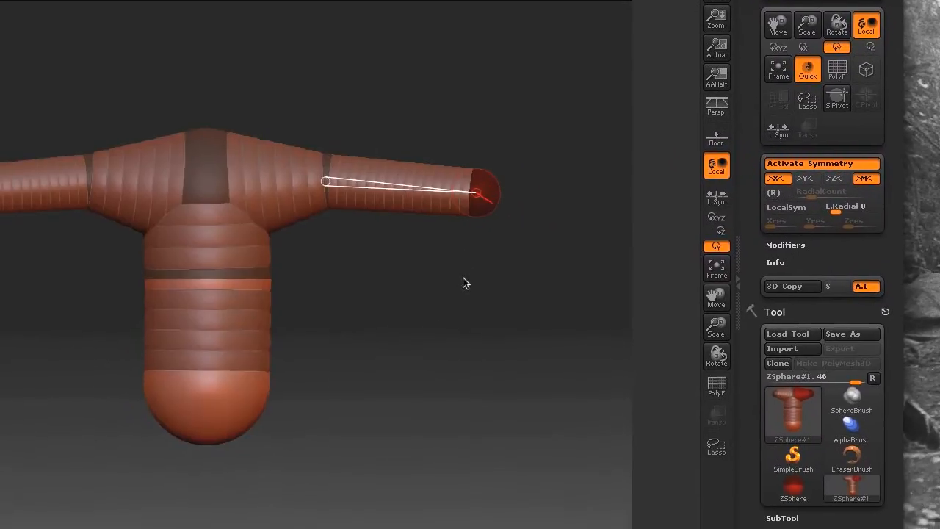
# Add mirrored ZSpheres extending outward from the arm ends, scale them up slightly and preview the skin
pyautogui.press('q')
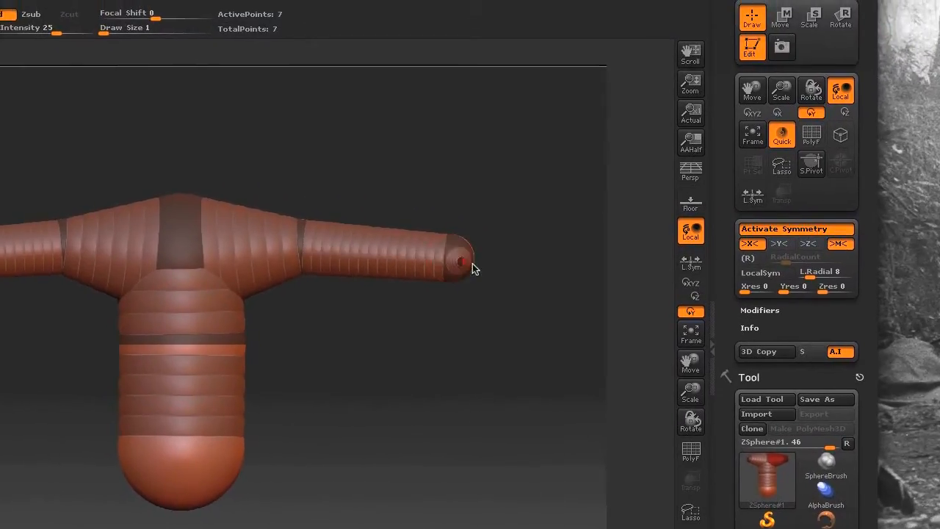
pyautogui.moveTo(472, 264)
pyautogui.mouseDown()
pyautogui.moveTo(522, 287)
pyautogui.moveTo(545, 263)
pyautogui.mouseUp()
pyautogui.press('e')
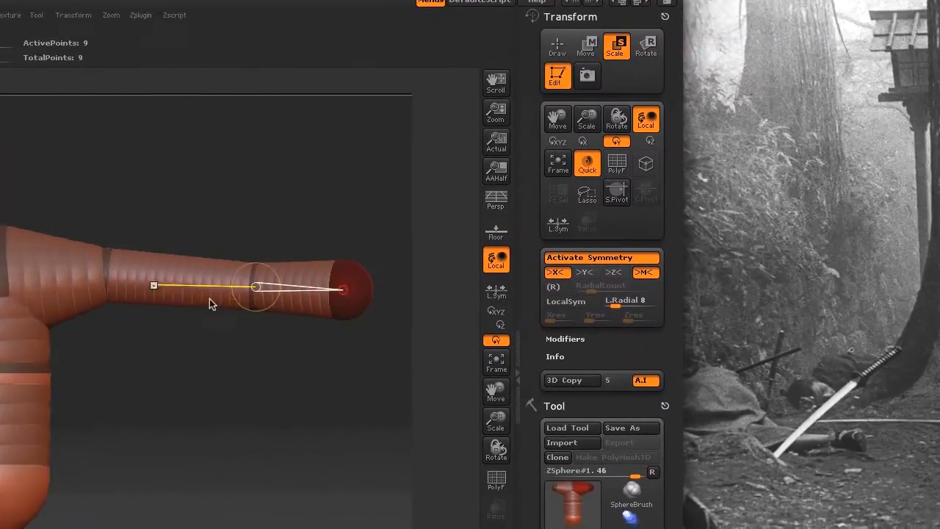
pyautogui.press('a')
pyautogui.press('a')
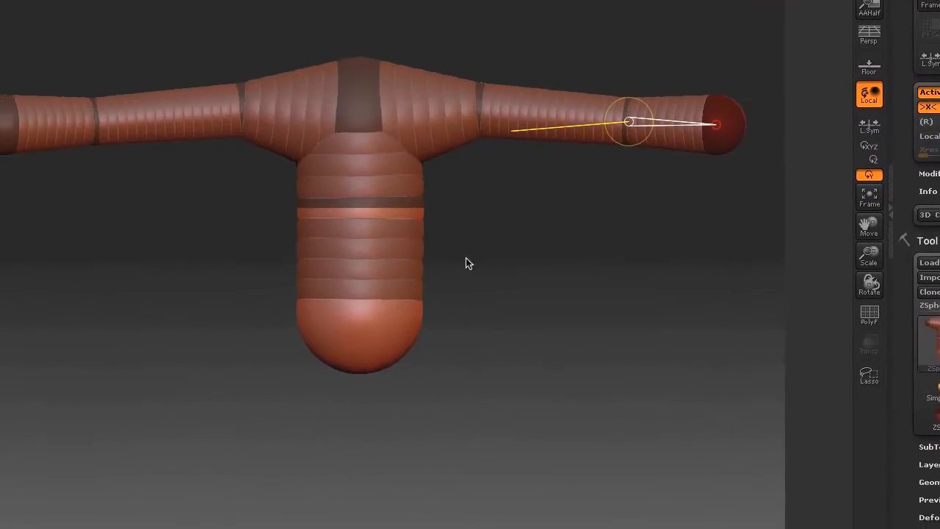
# Add mirrored hip ZSpheres on both sides of the bottom torso sphere
pyautogui.moveTo(466, 257); pyautogui.dragTo(487, 286)
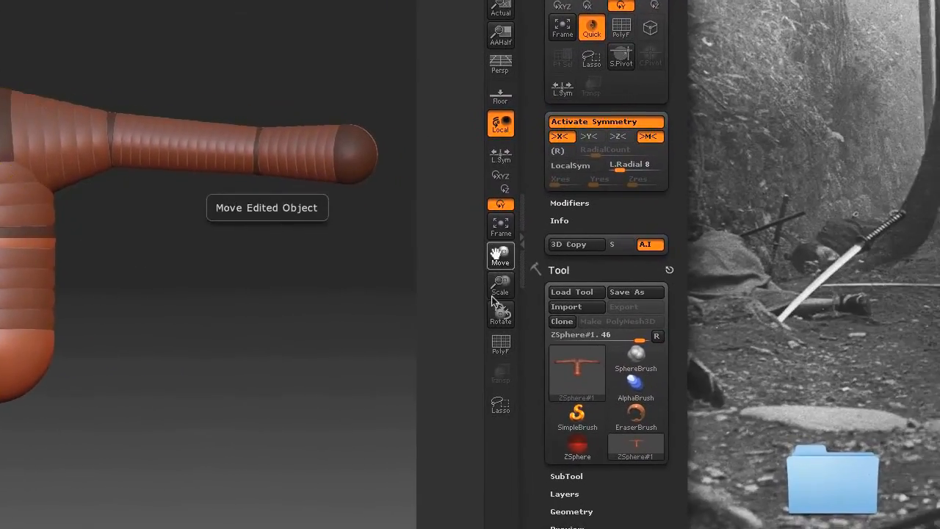
pyautogui.moveTo(492, 297); pyautogui.dragTo(491, 254)
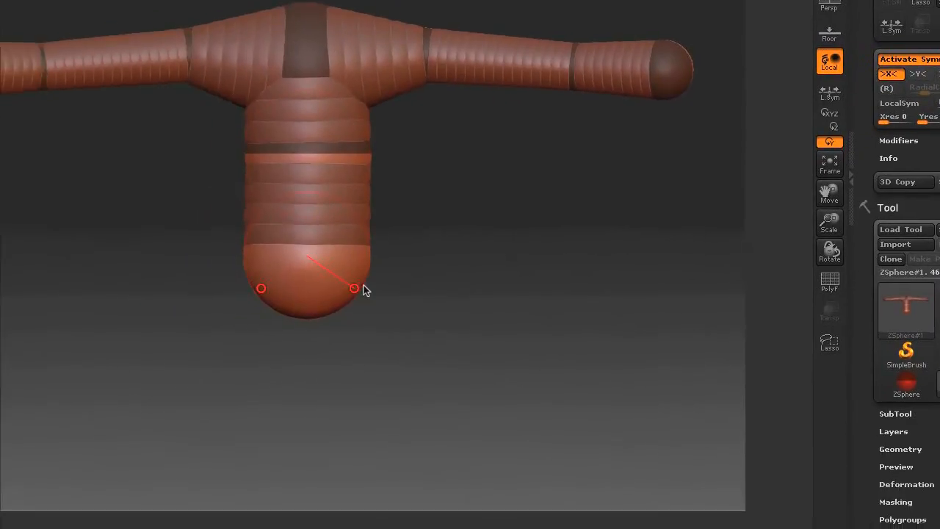
pyautogui.moveTo(123, 339); pyautogui.dragTo(130, 373)
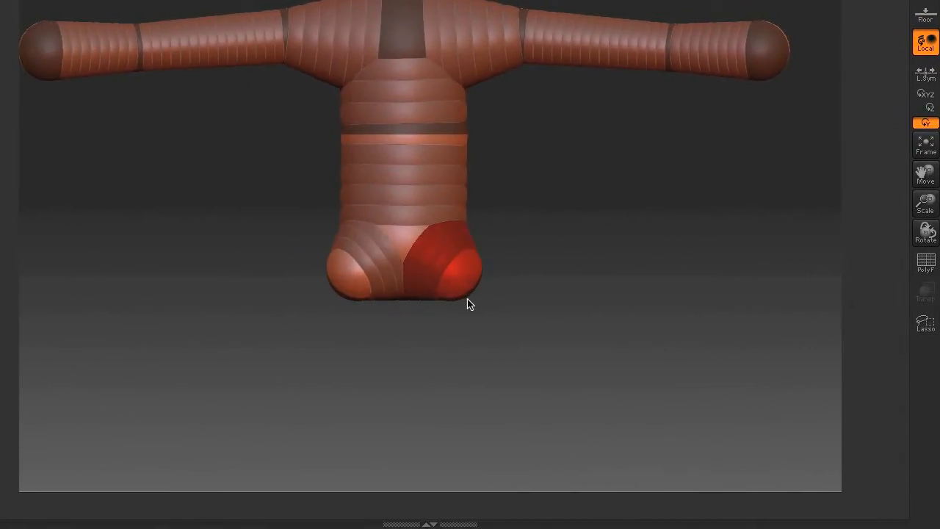
# Move the mirrored hip ZSpheres down below the torso and check the adaptive skin from the front and side
pyautogui.moveTo(467, 298); pyautogui.dragTo(474, 321)
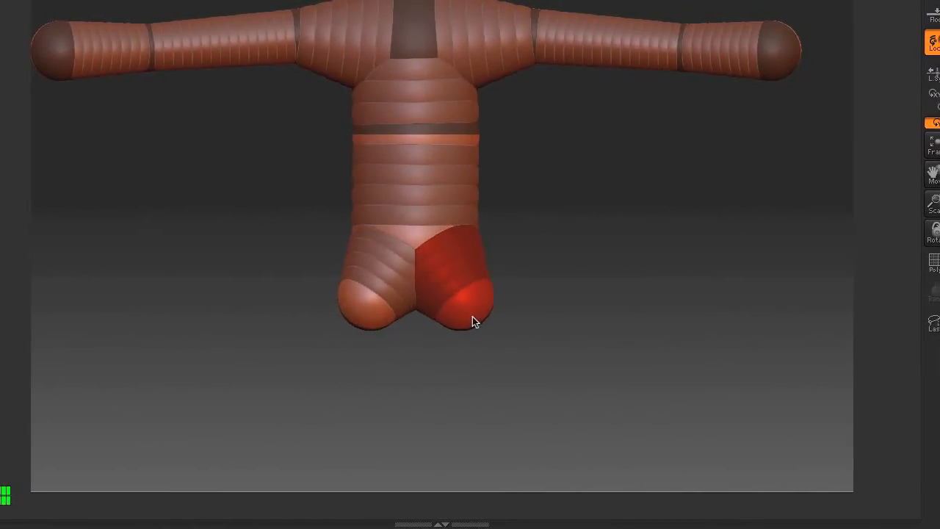
pyautogui.press('a')
pyautogui.press('a')
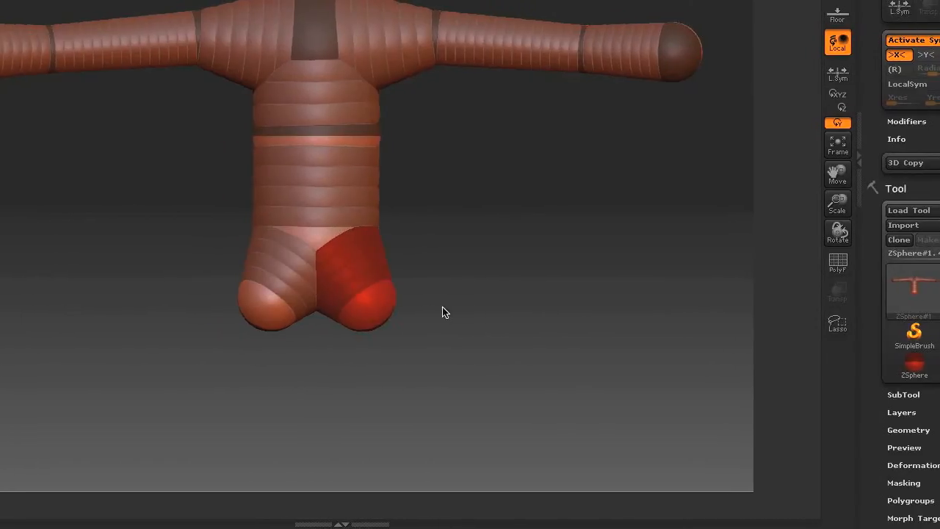
pyautogui.moveTo(429, 317); pyautogui.dragTo(256, 330)
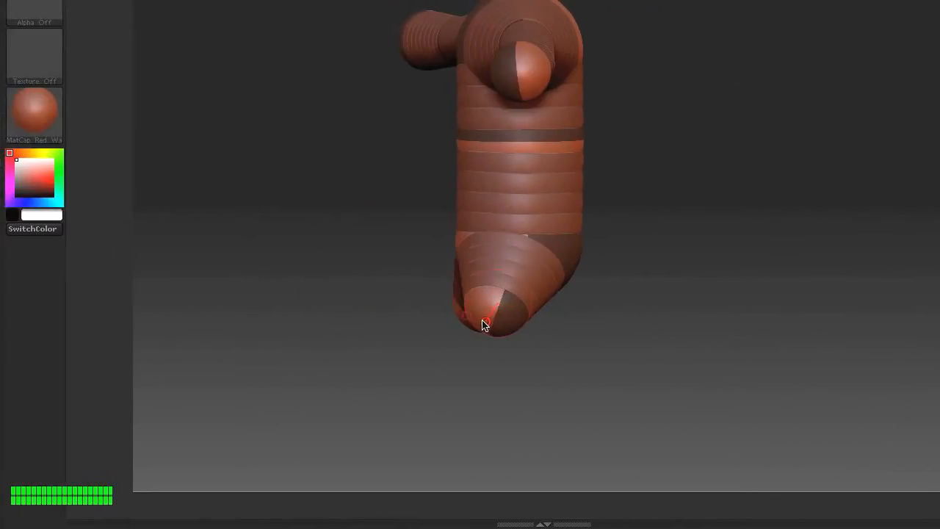
pyautogui.press('a')
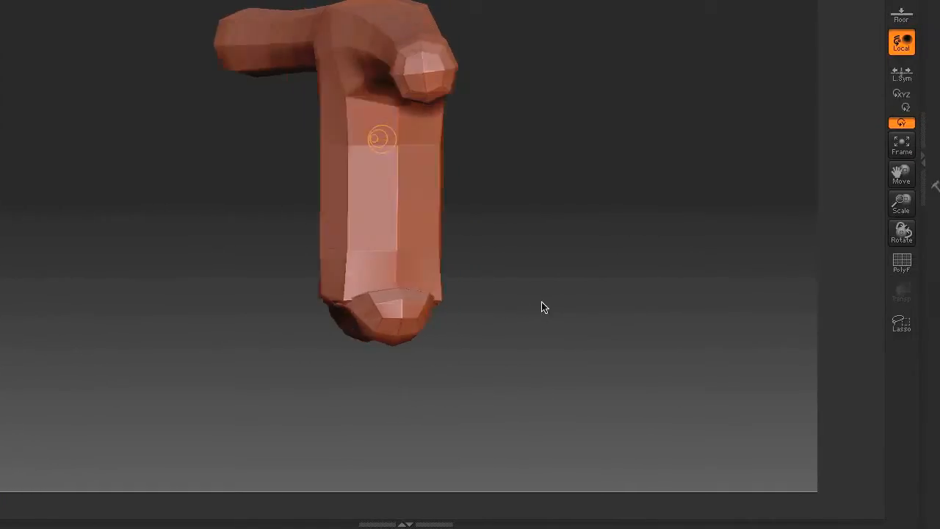
pyautogui.moveTo(542, 306); pyautogui.dragTo(601, 300)
pyautogui.press('a')
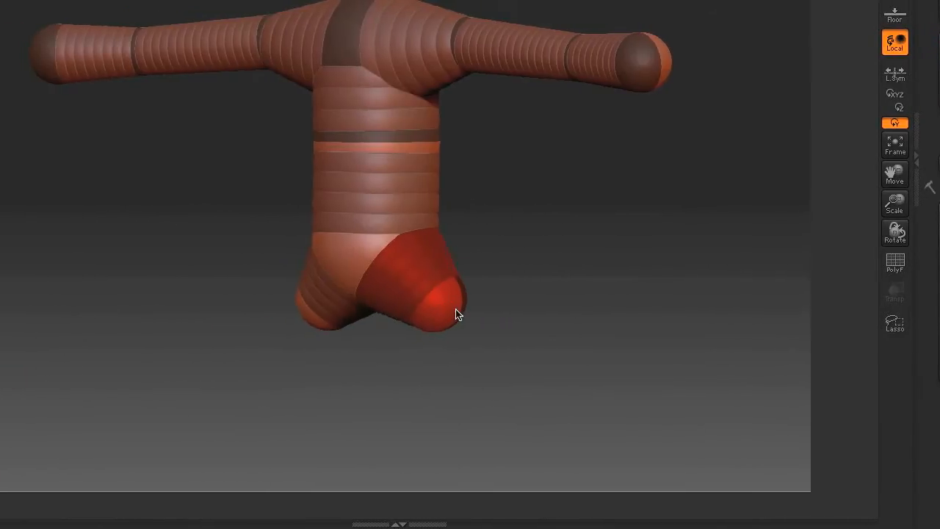
# Spread the mirrored hip ZSpheres further outward from the torso and preview the adaptive skin
pyautogui.press('a')
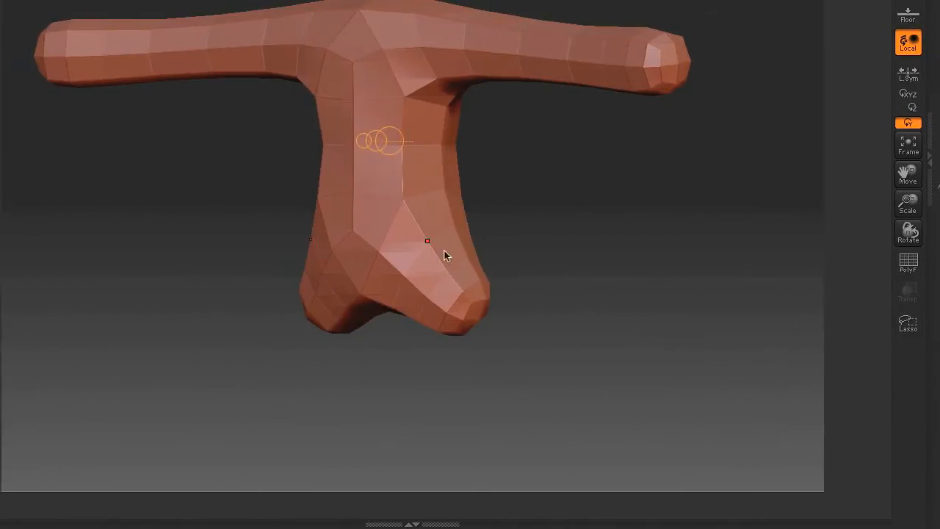
pyautogui.press('a')
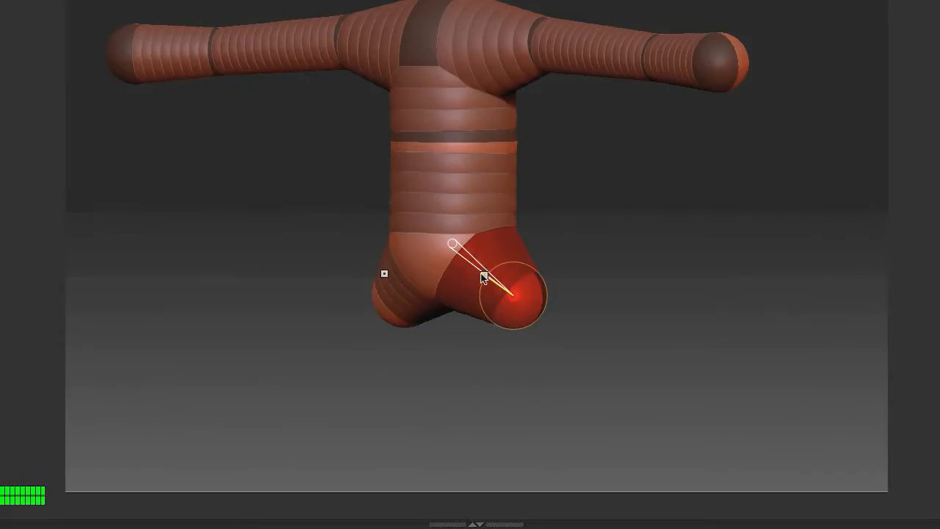
pyautogui.press('a')
pyautogui.press('a')
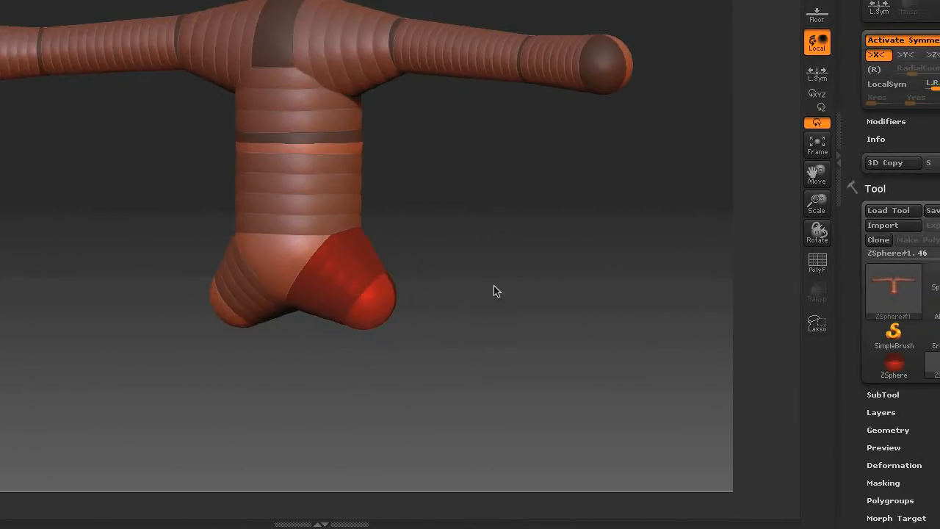
# Add mirrored ZSpheres on the hips, pull them down to form the upper legs and preview the skin
pyautogui.keyDown('shift'); pyautogui.moveTo(494, 286); pyautogui.dragTo(526, 266); pyautogui.keyUp('shift')
pyautogui.moveTo(394, 304); pyautogui.dragTo(400, 319)
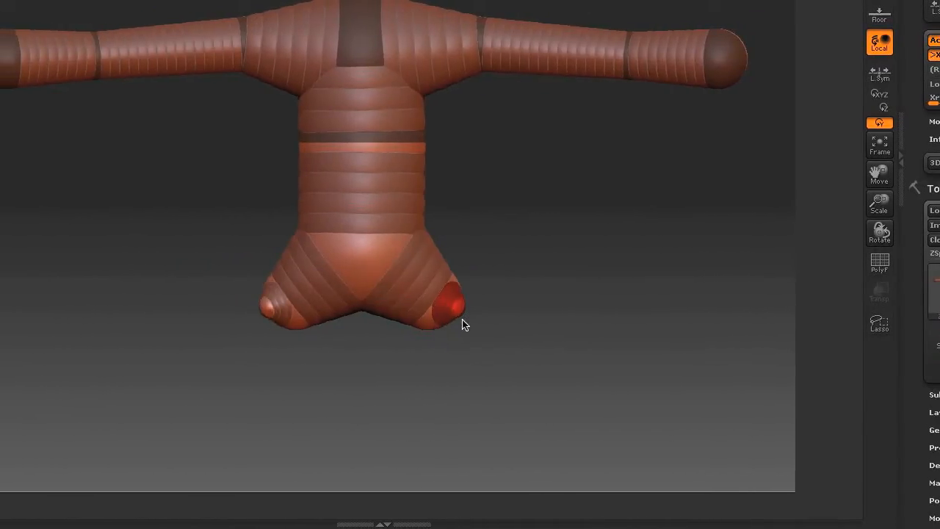
pyautogui.moveTo(470, 333); pyautogui.dragTo(436, 479)
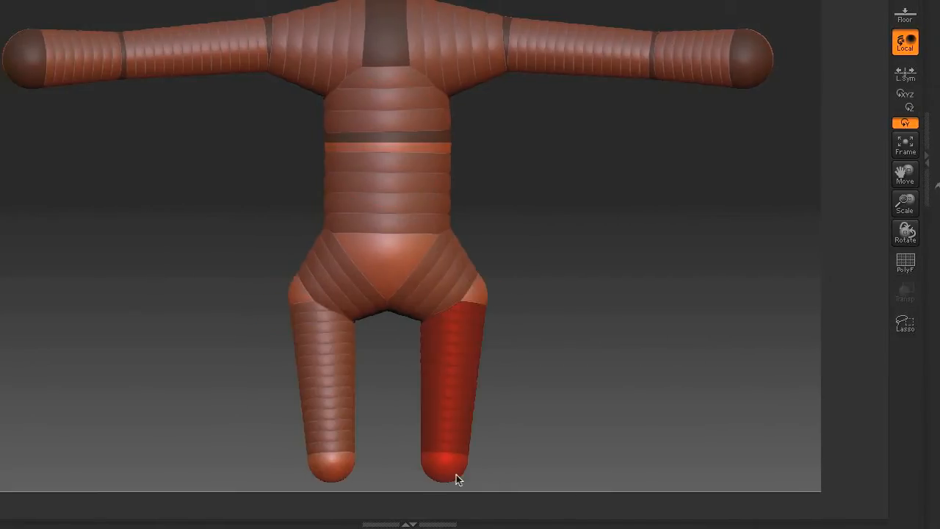
pyautogui.press('a')
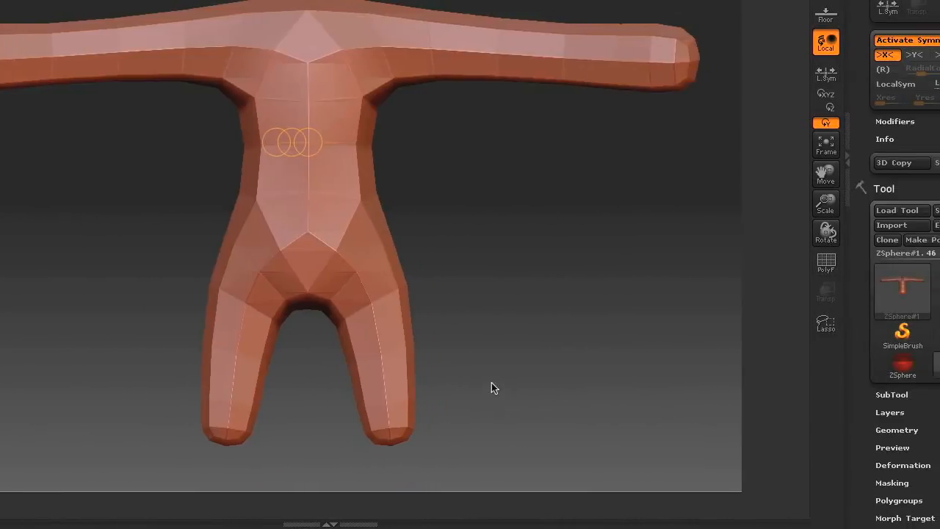
pyautogui.press('a')
# Extend mirrored ZSpheres down from the knees to form the lower legs and preview the skin
pyautogui.moveTo(707, 171); pyautogui.dragTo(719, 110)
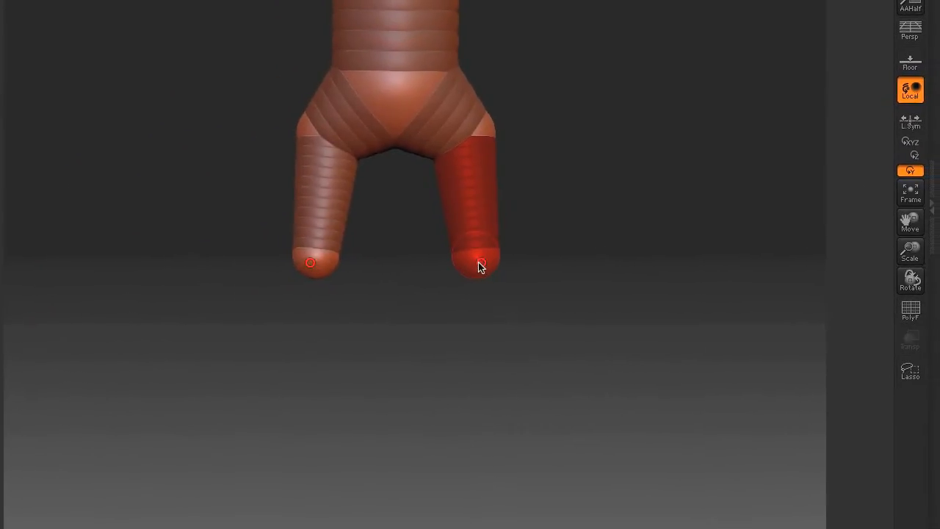
pyautogui.moveTo(472, 261); pyautogui.dragTo(459, 407)
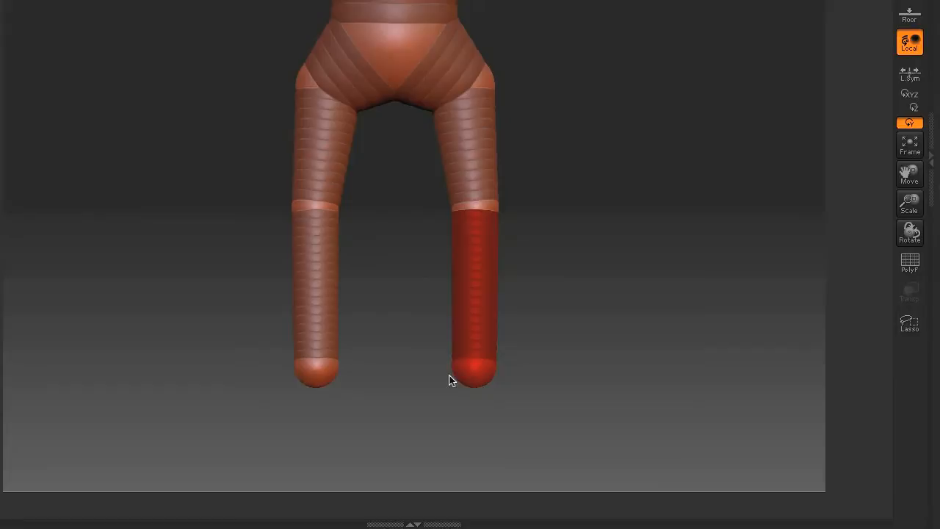
pyautogui.press('a')
pyautogui.press('a')
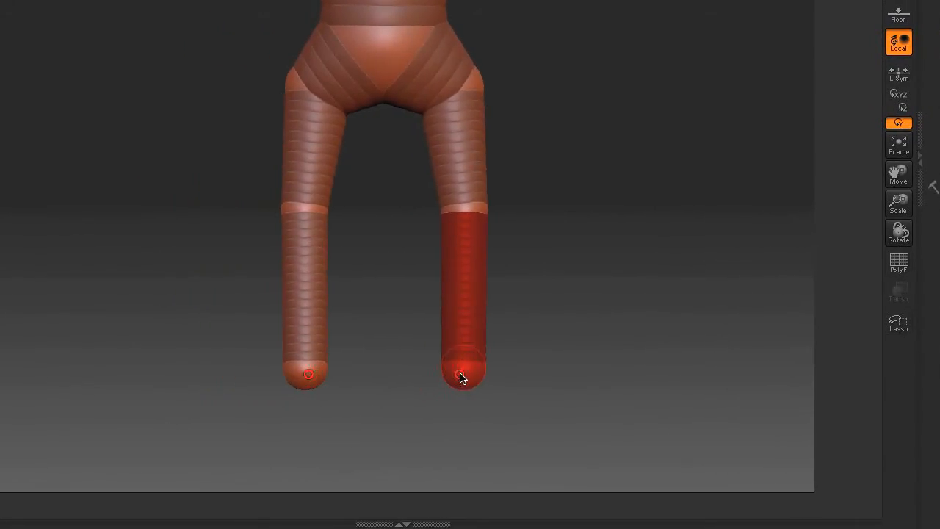
# Add mirrored ZSpheres at the ankles, pull them forward in the side view to form the feet and preview the skin
pyautogui.click(460, 374)
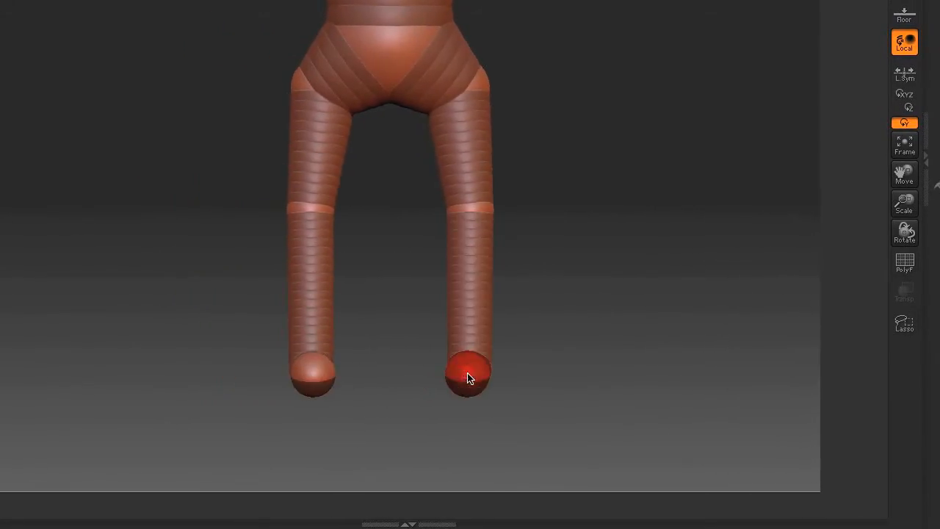
pyautogui.moveTo(585, 332); pyautogui.dragTo(473, 346)
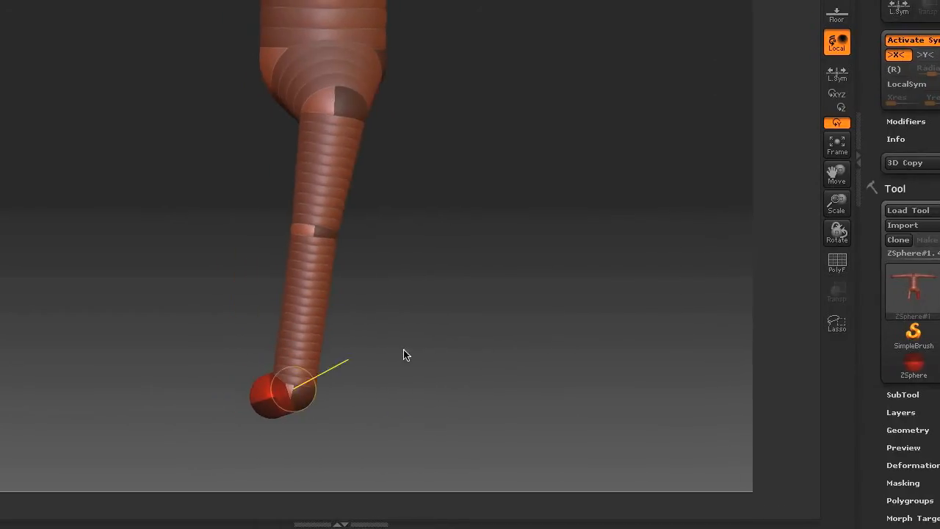
pyautogui.moveTo(260, 395); pyautogui.dragTo(199, 383)
pyautogui.press('a')
pyautogui.press('a')
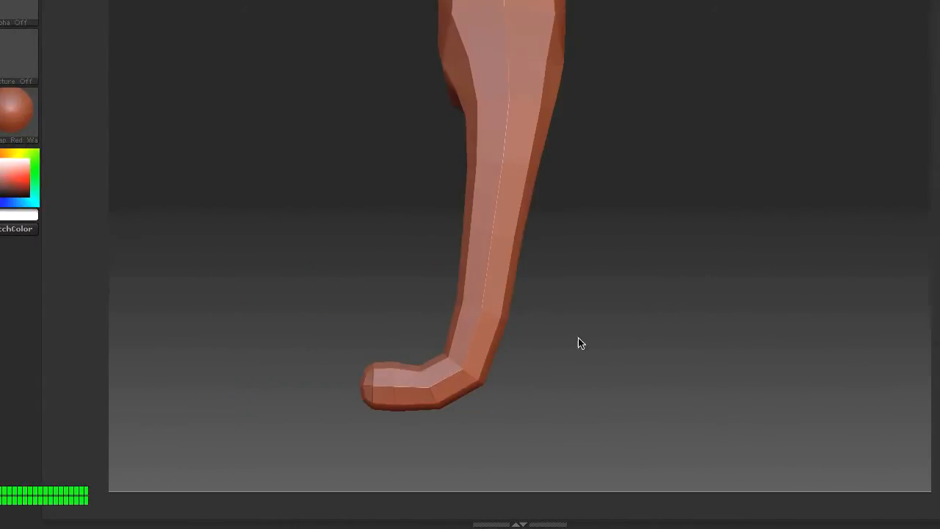
pyautogui.moveTo(614, 317); pyautogui.dragTo(822, 305)
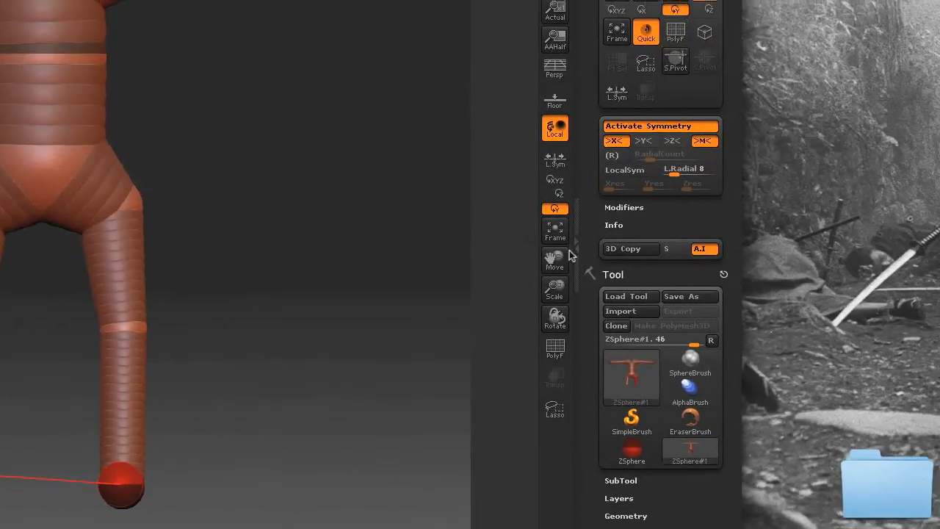
# Raise the shoulder ZSpheres and lower the arm-end ZSpheres so the arms slope downward, previewing the skin
pyautogui.moveTo(740, 174); pyautogui.dragTo(688, 240)
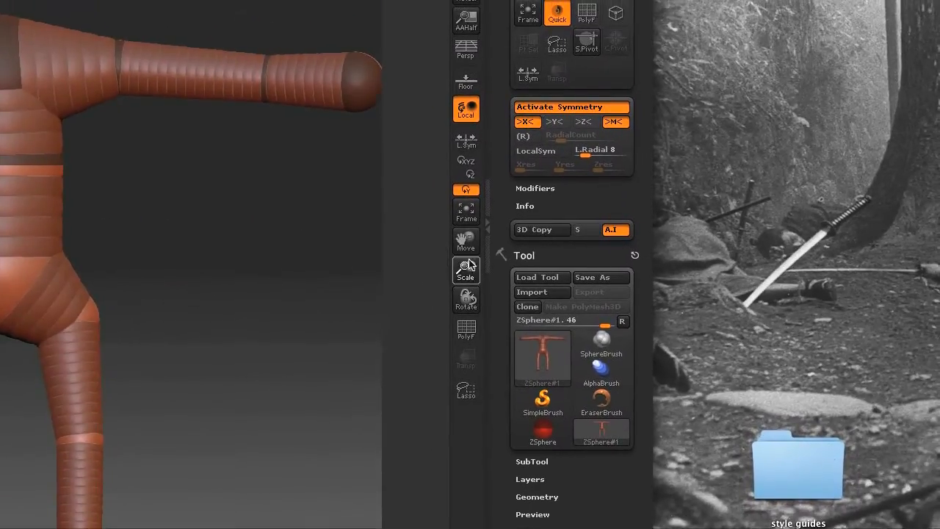
pyautogui.moveTo(463, 203); pyautogui.dragTo(456, 203)
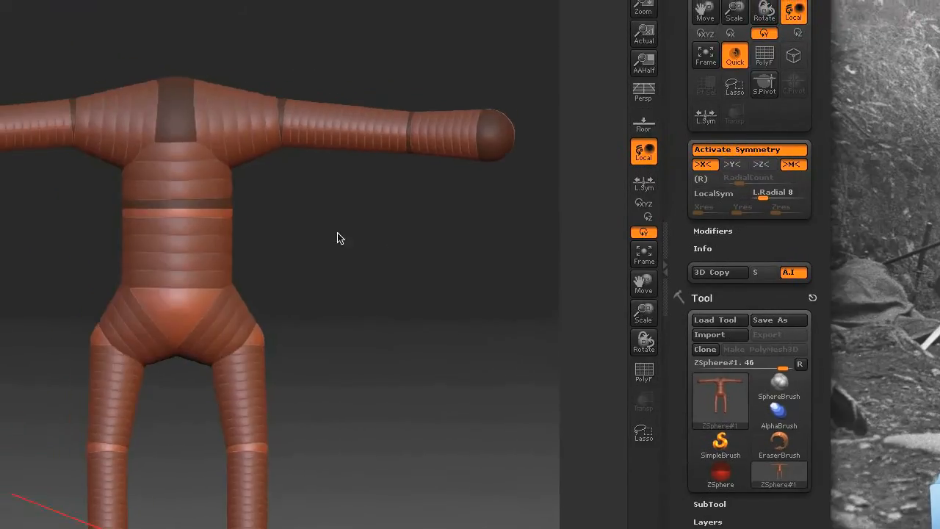
pyautogui.press('a')
pyautogui.press('a')
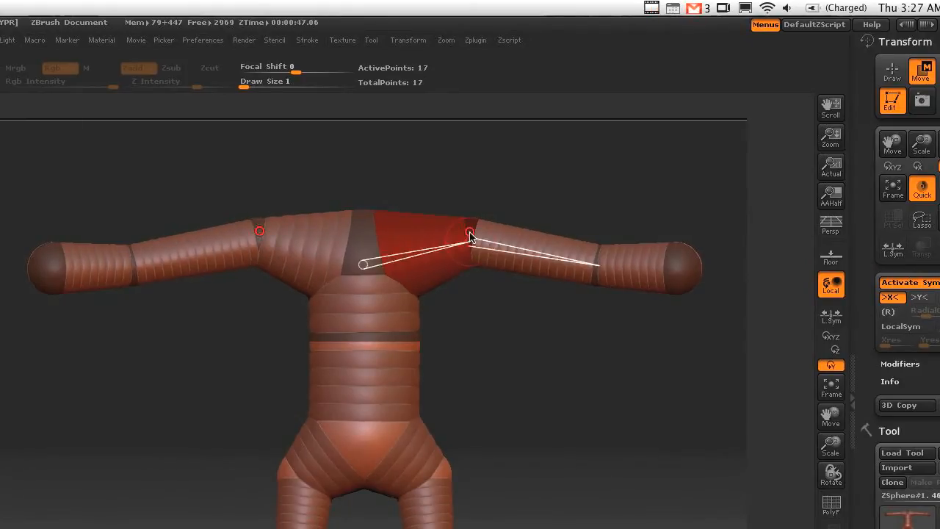
pyautogui.press('a')
pyautogui.press('a')
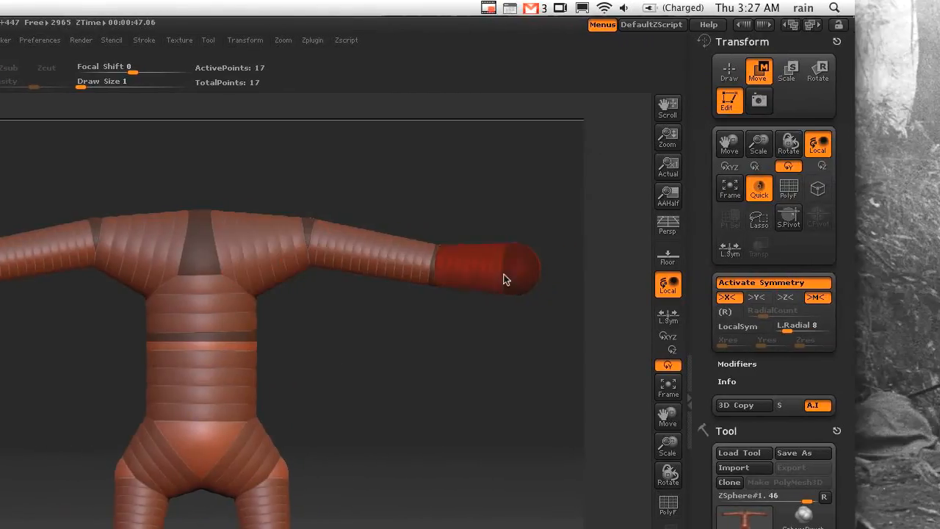
pyautogui.moveTo(503, 275); pyautogui.dragTo(515, 283)
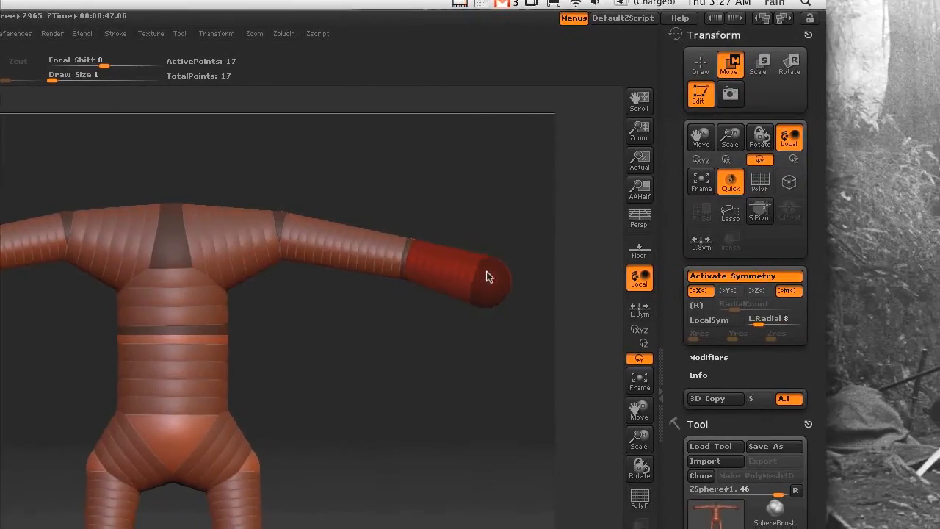
pyautogui.press('a')
pyautogui.press('a')
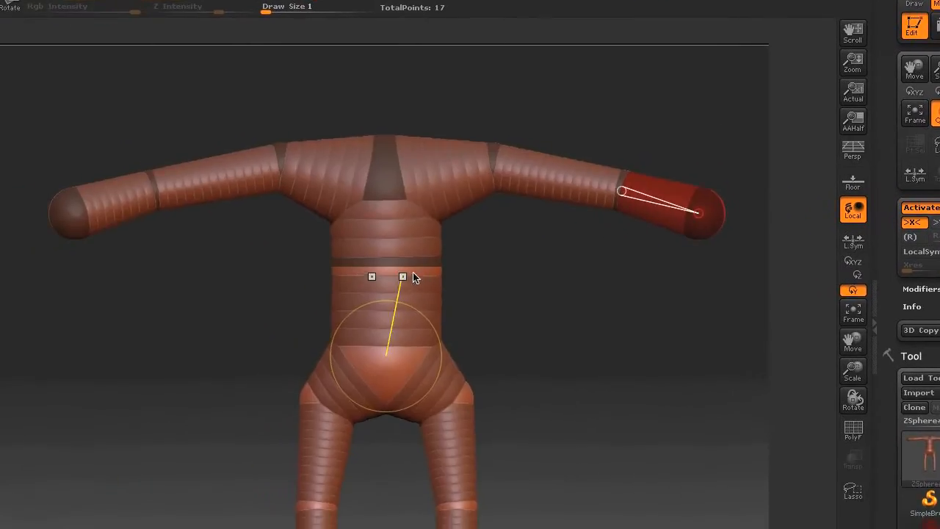
# Scale up the middle torso ZSphere to about one and a half times its width and preview the skin
pyautogui.press('e')
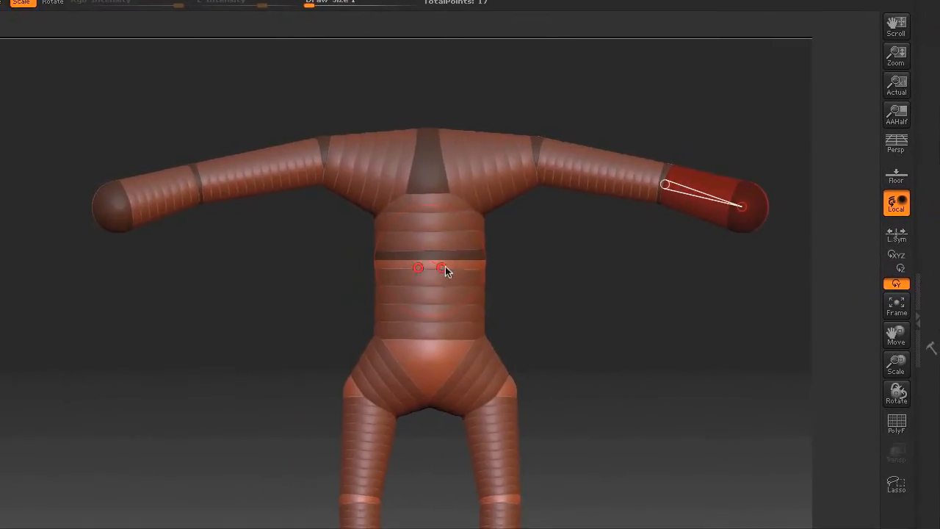
pyautogui.moveTo(401, 272); pyautogui.dragTo(555, 294)
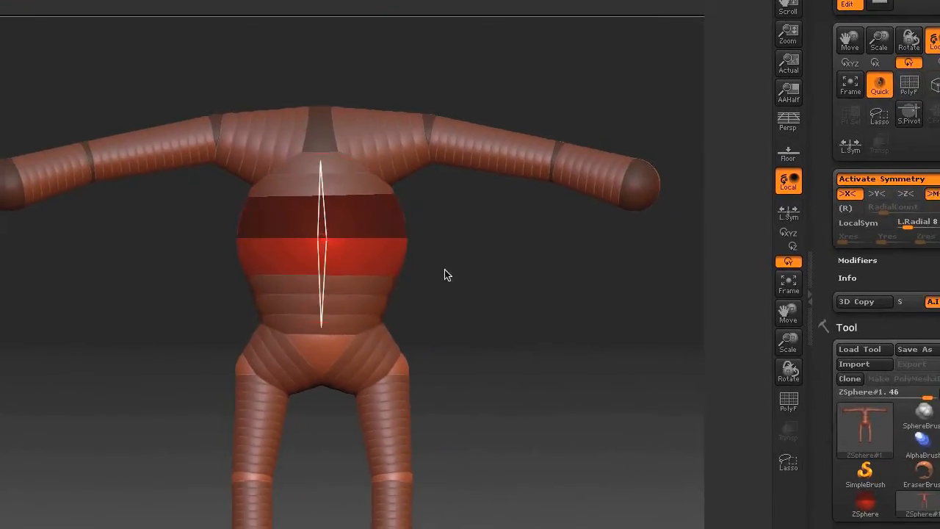
pyautogui.press('a')
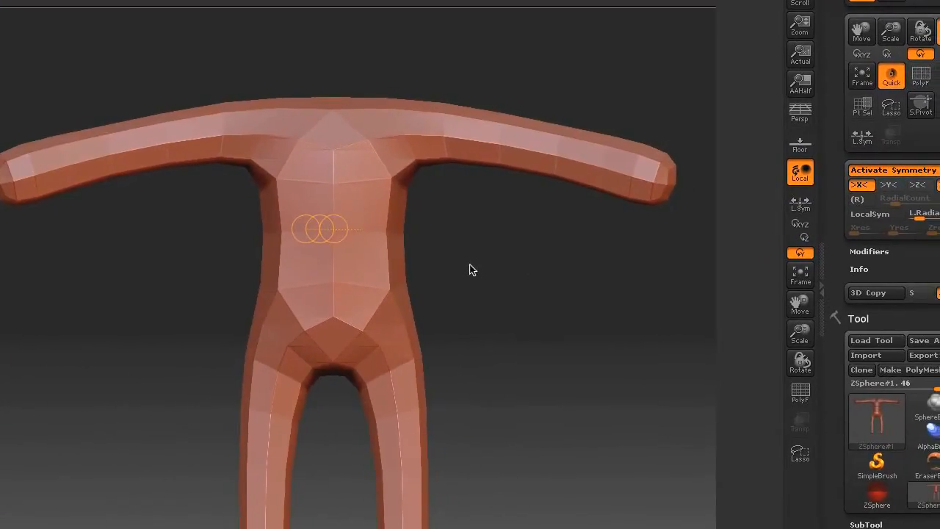
pyautogui.press('a')
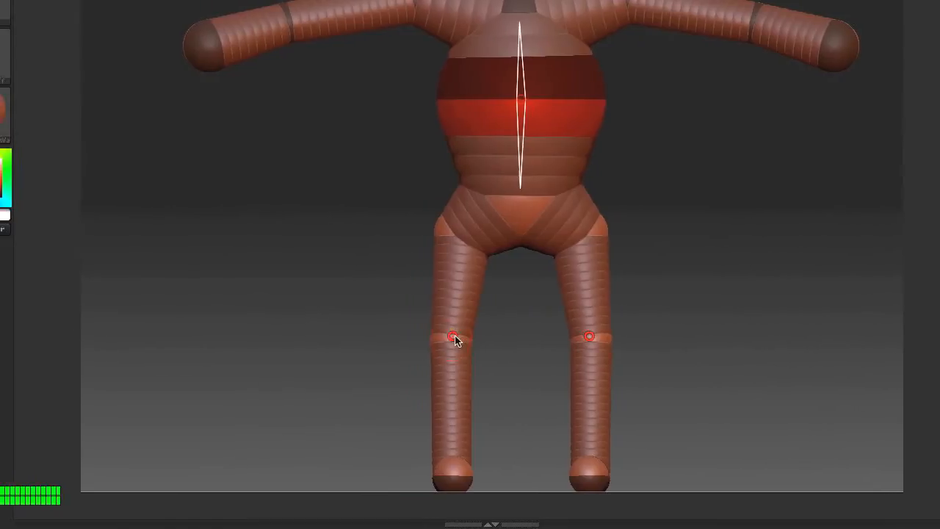
# Scale up the mirrored knee ZSpheres to thicken the legs and preview the skin
pyautogui.press('a')
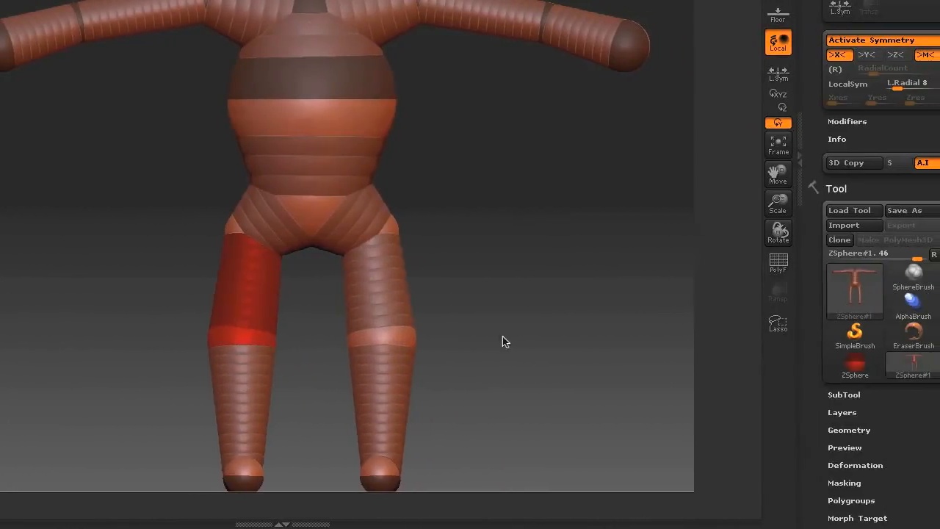
pyautogui.press('a')
pyautogui.press('a')
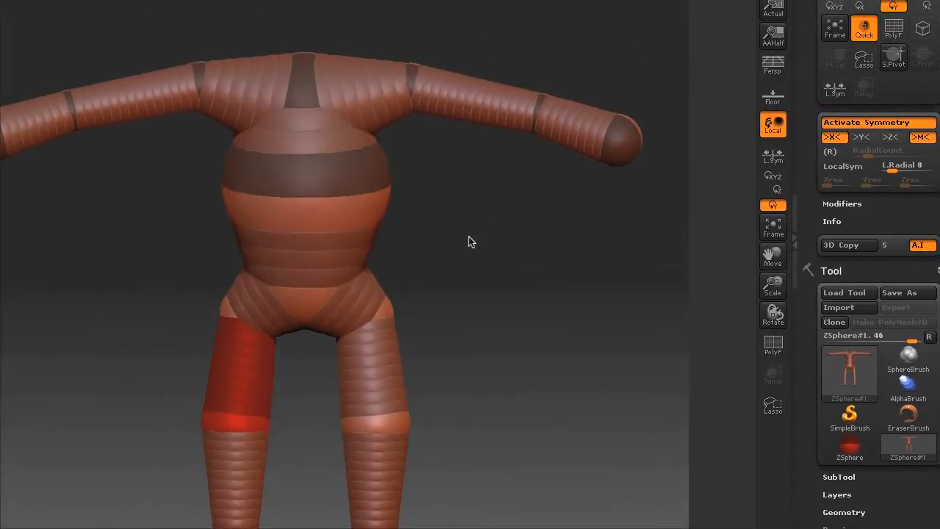
# Add a neck ZSphere on the central upper-torso sphere, raise it above the shoulders and preview the skin
pyautogui.moveTo(471, 178); pyautogui.dragTo(474, 192)
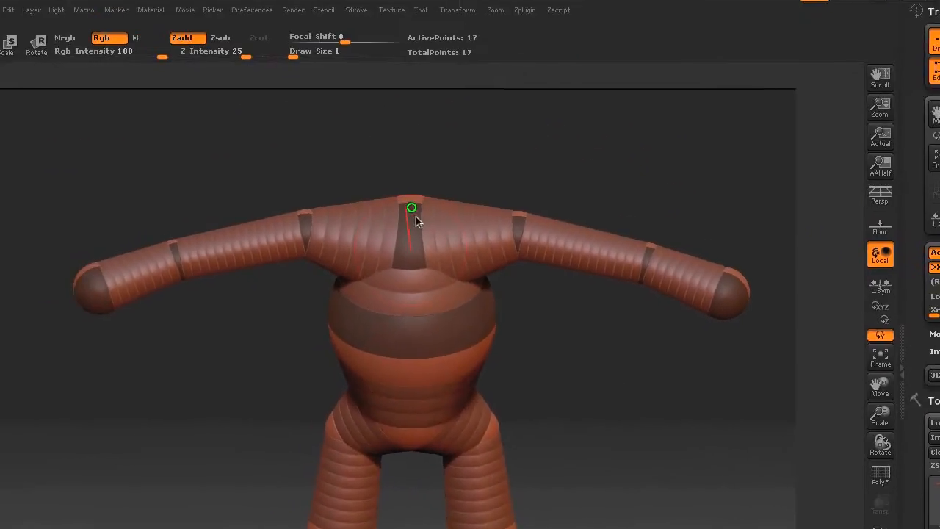
pyautogui.moveTo(472, 243); pyautogui.dragTo(488, 243)
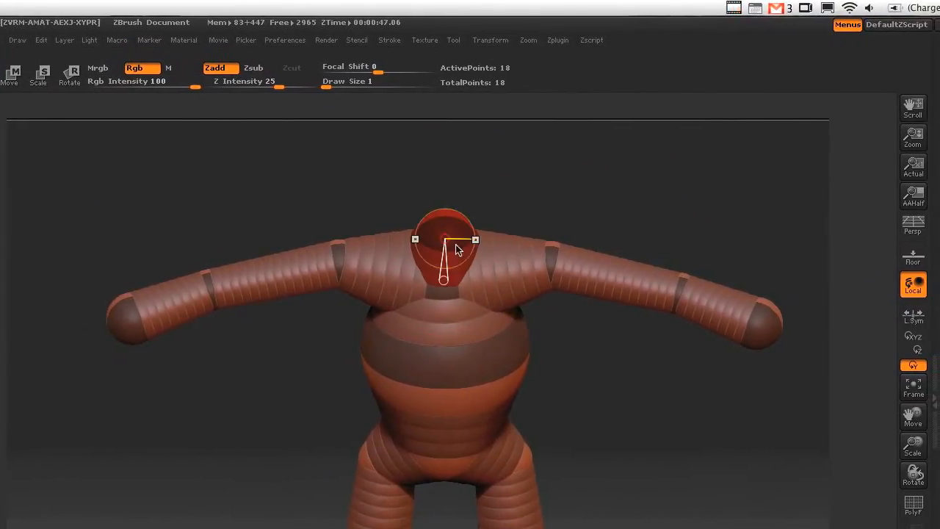
pyautogui.press('a')
pyautogui.press('a')
pyautogui.moveTo(511, 309); pyautogui.dragTo(500, 271)
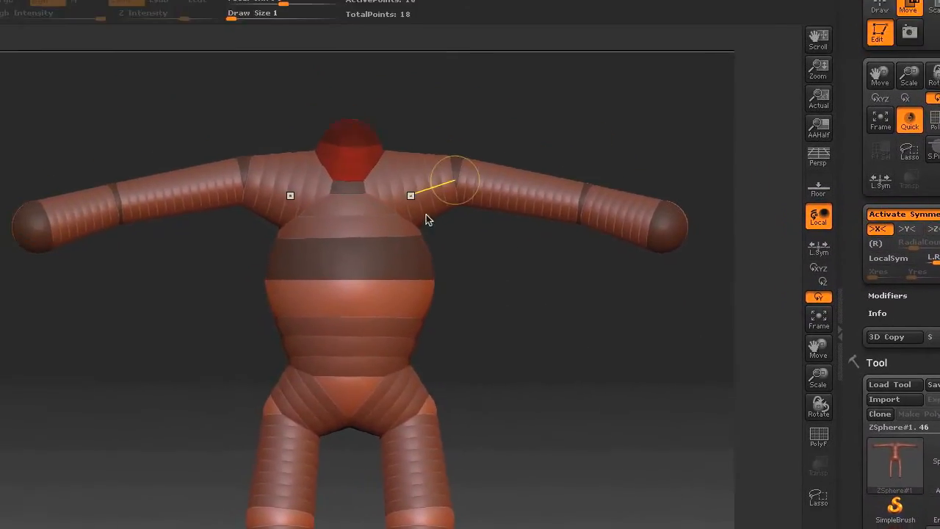
# Add a head ZSphere on top of the neck sphere and pull it upward to lengthen the neck
pyautogui.press('q')
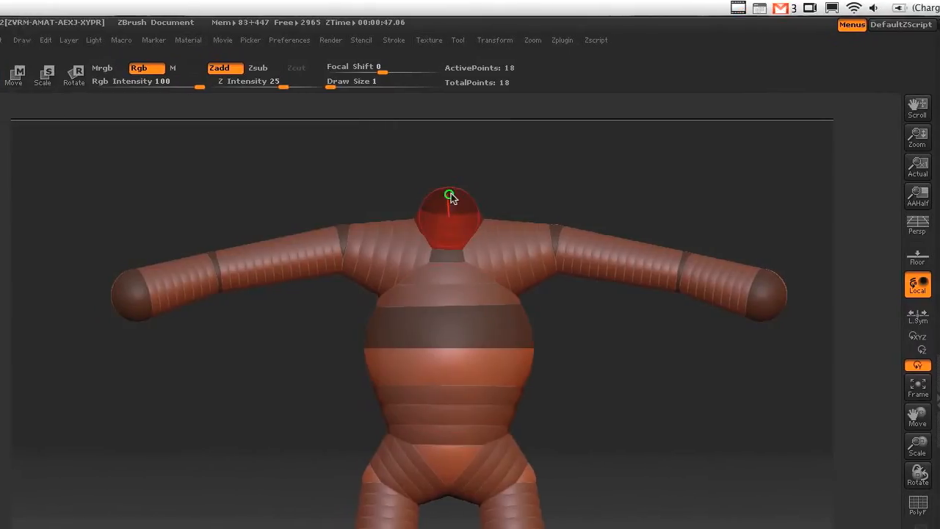
pyautogui.moveTo(350, 127); pyautogui.dragTo(368, 121)
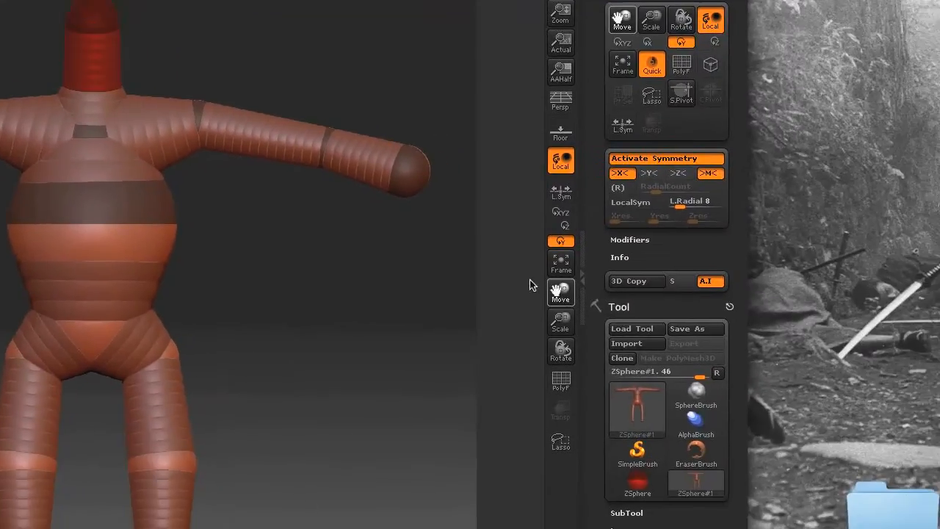
# Add a large head ZSphere on top of the neck and preview the skin
pyautogui.moveTo(918, 413); pyautogui.dragTo(904, 527)
pyautogui.press('a')
pyautogui.press('a')
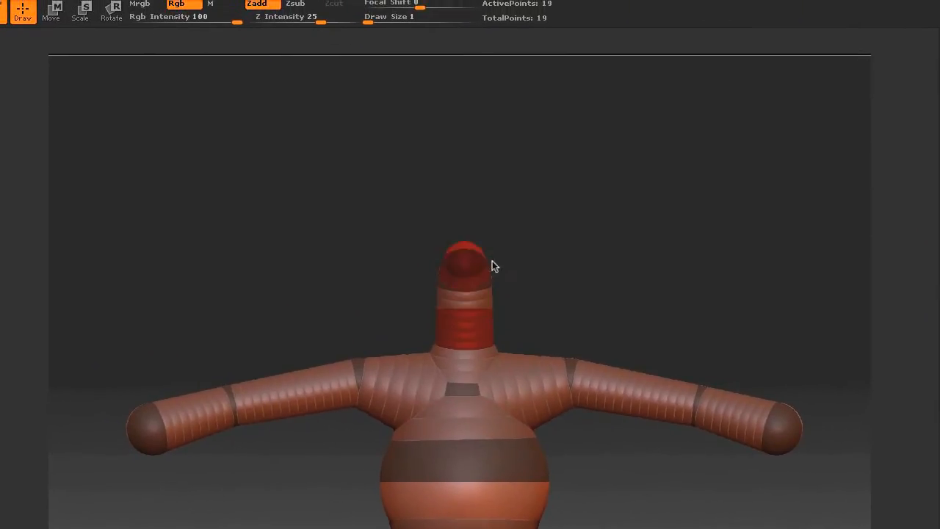
pyautogui.moveTo(492, 261); pyautogui.dragTo(547, 271)
pyautogui.press('a')
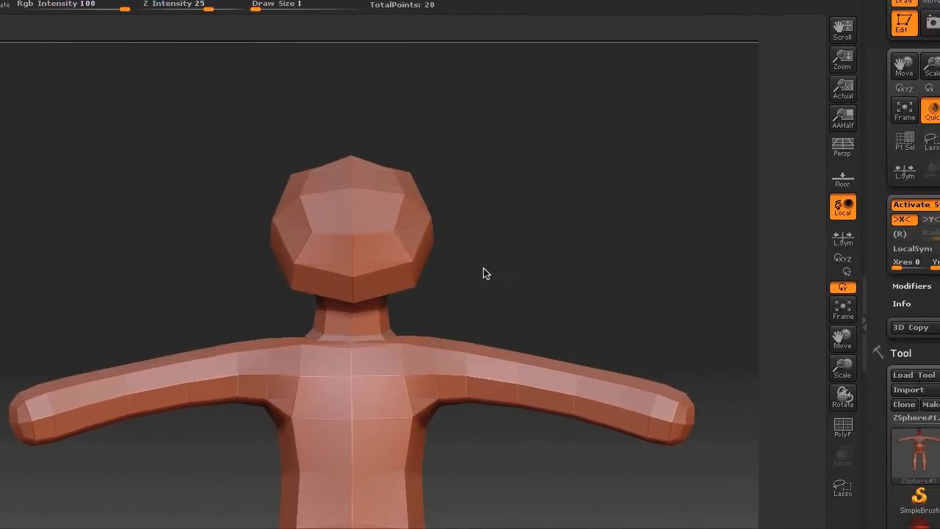
pyautogui.moveTo(483, 273); pyautogui.dragTo(566, 267)
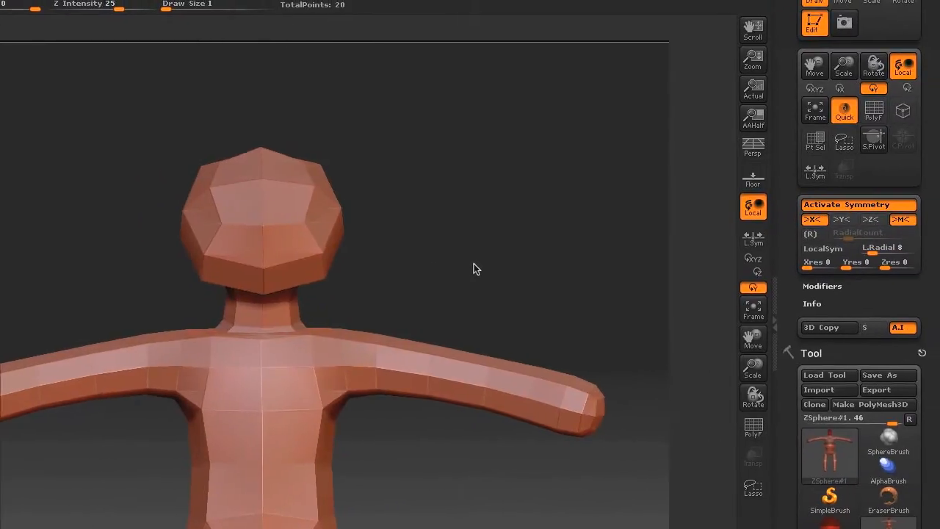
pyautogui.press('a')
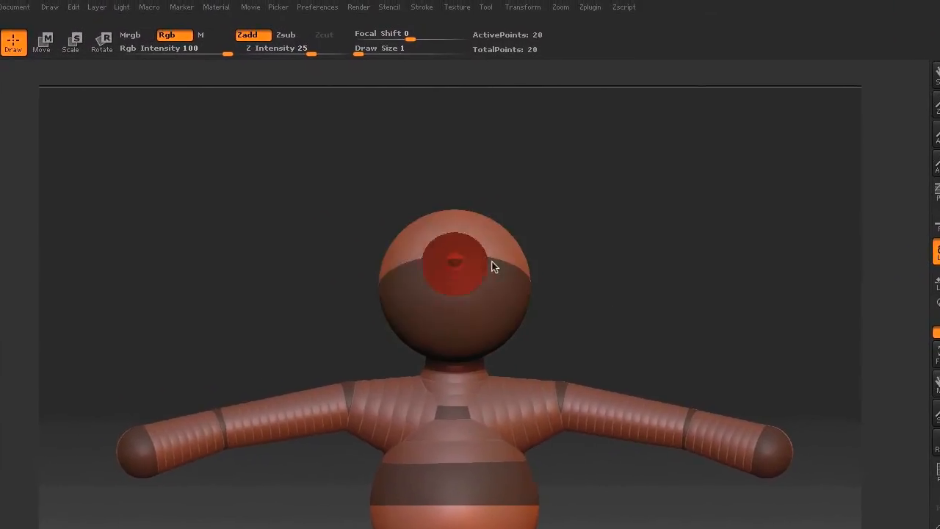
# Add a cranium ZSphere on the head sphere, move it from the front to directly above the head and preview the skin
pyautogui.moveTo(492, 261); pyautogui.dragTo(478, 247)
pyautogui.press('w')
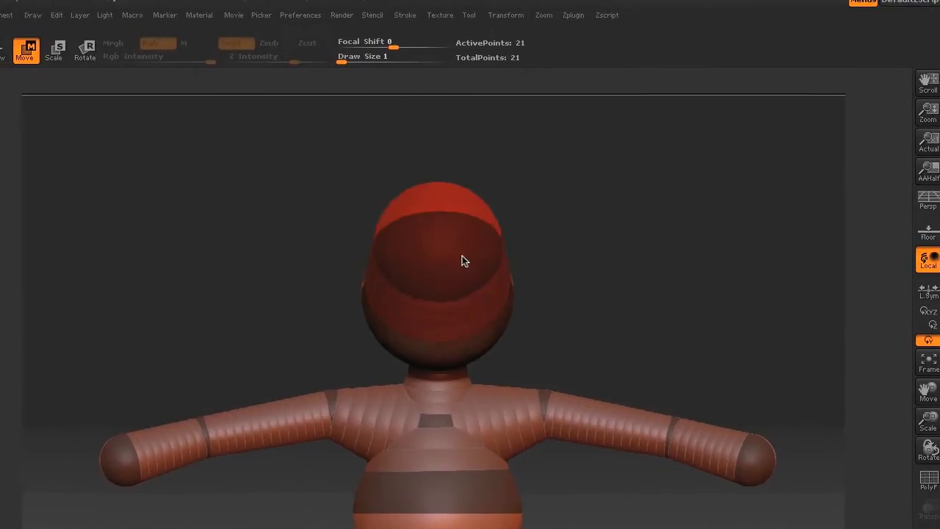
pyautogui.moveTo(627, 320); pyautogui.dragTo(526, 318)
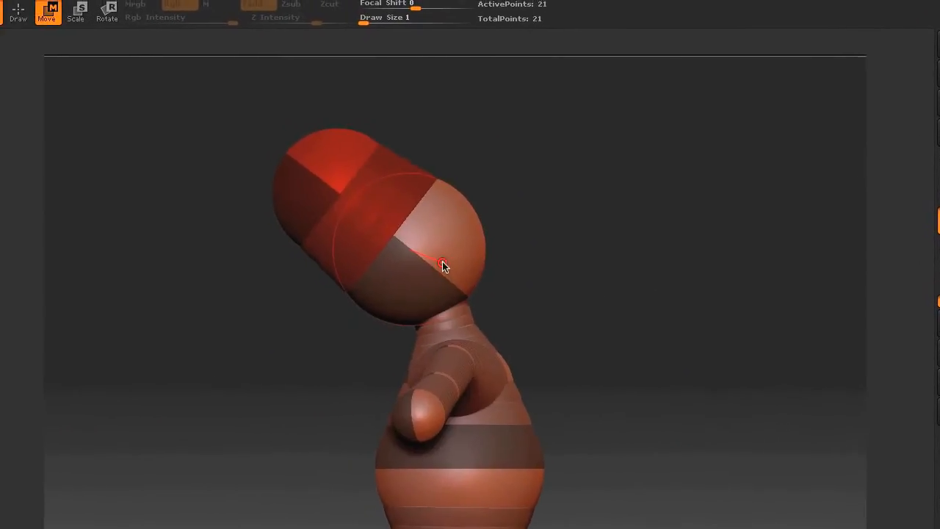
pyautogui.moveTo(442, 261); pyautogui.dragTo(460, 257)
pyautogui.moveTo(340, 173); pyautogui.dragTo(332, 166)
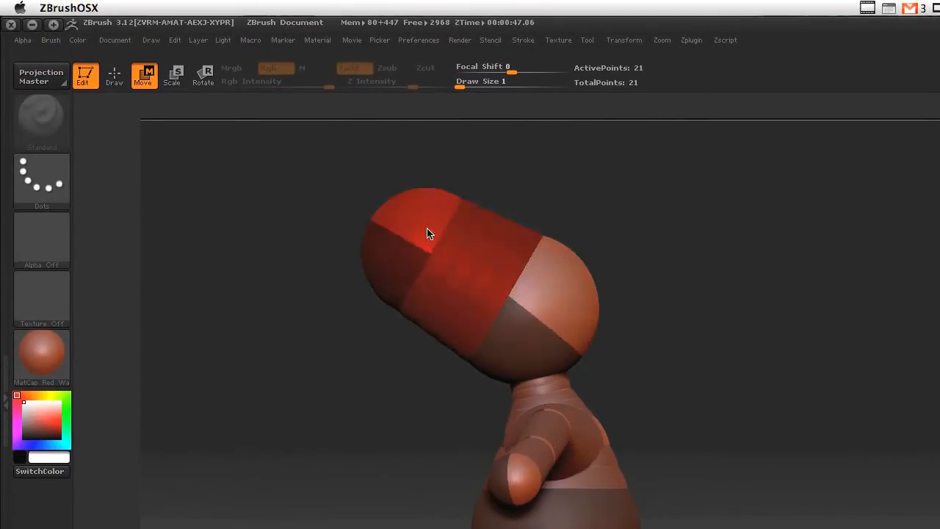
pyautogui.moveTo(470, 234); pyautogui.dragTo(456, 237)
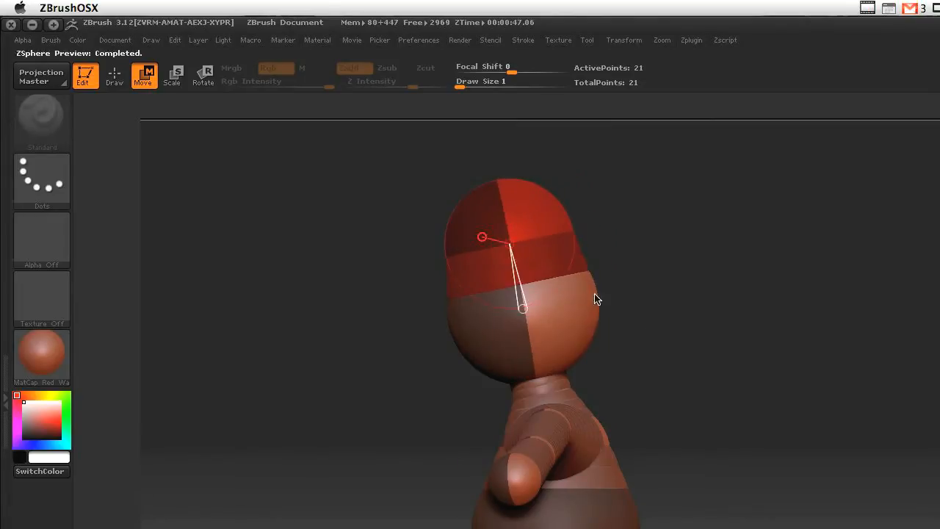
pyautogui.press('a')
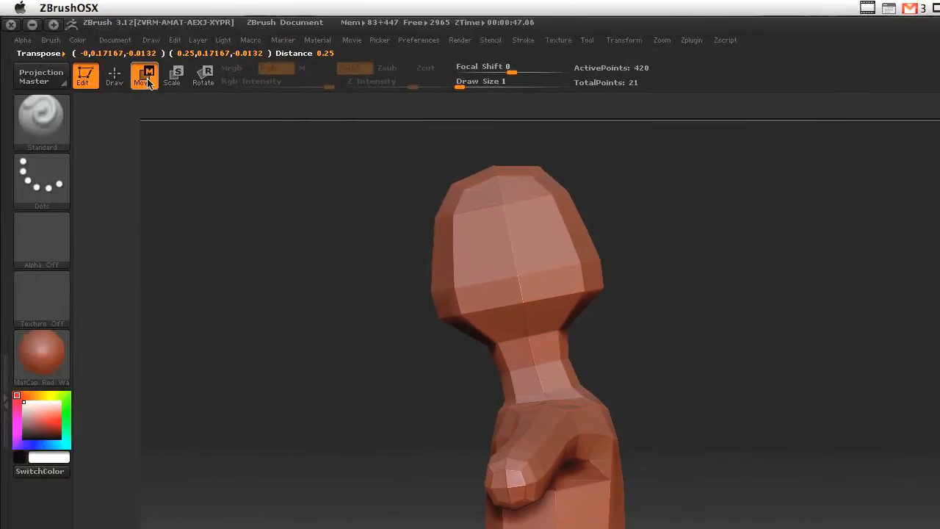
pyautogui.moveTo(657, 288); pyautogui.dragTo(807, 289)
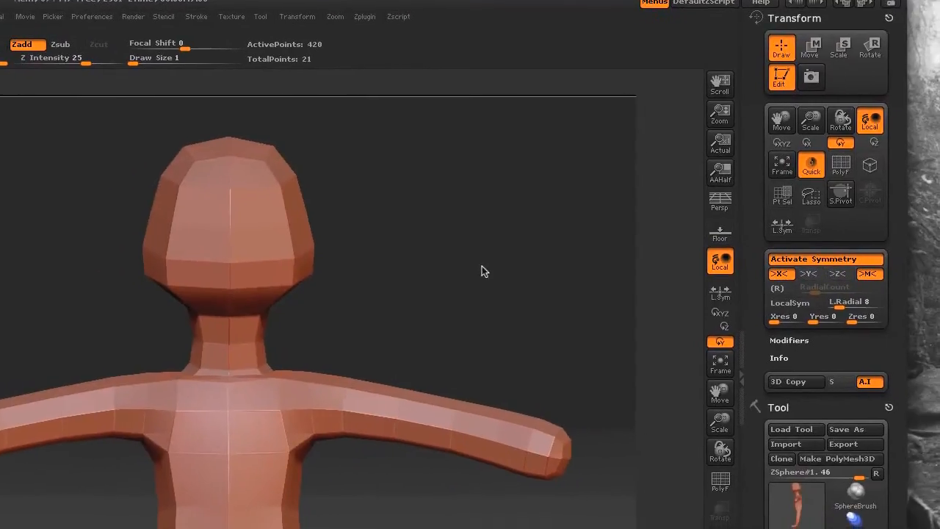
# Convert the whole previewed ZSphere figure into a PolyMesh3D tool
pyautogui.moveTo(463, 281)
pyautogui.mouseDown()
pyautogui.moveTo(393, 285)
pyautogui.moveTo(462, 287)
pyautogui.mouseUp()
pyautogui.moveTo(746, 398); pyautogui.dragTo(714, 339)
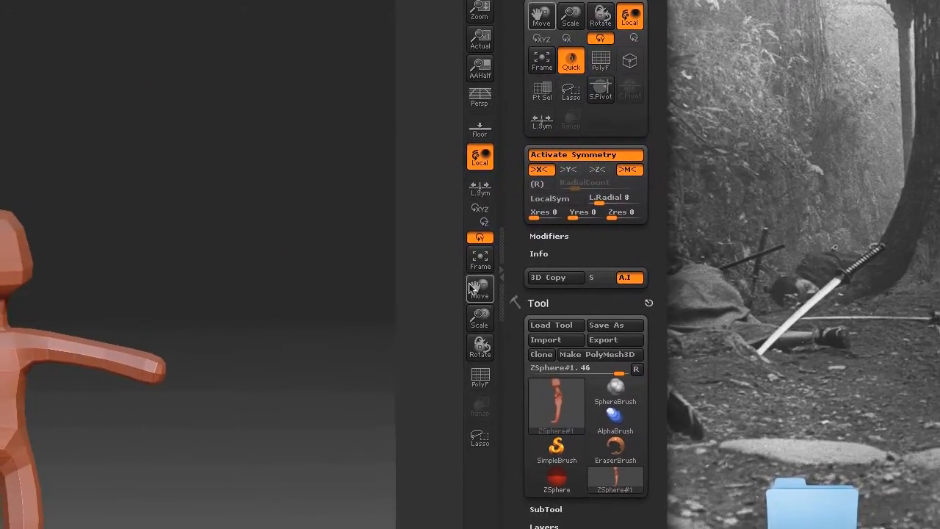
pyautogui.moveTo(508, 293); pyautogui.dragTo(415, 89)
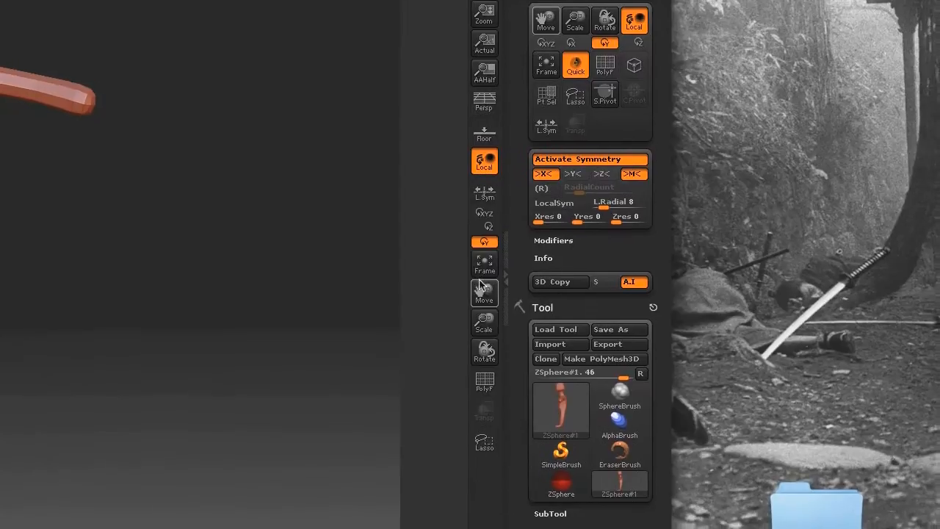
pyautogui.moveTo(479, 282); pyautogui.dragTo(555, 329)
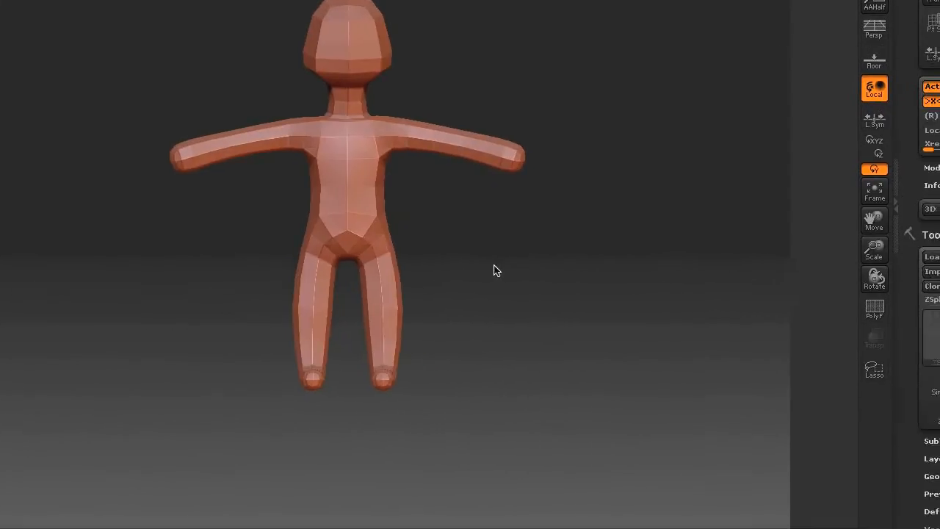
pyautogui.moveTo(494, 270); pyautogui.dragTo(444, 267)
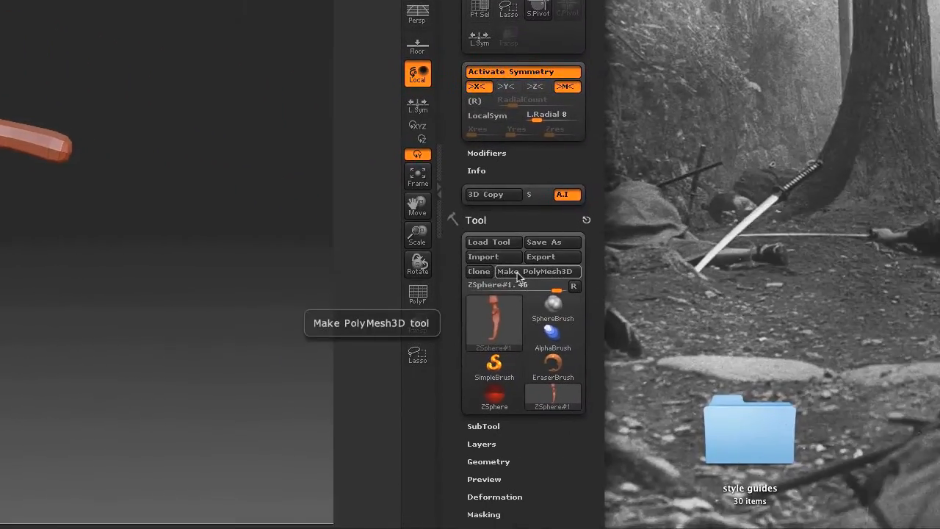
pyautogui.click(518, 271)
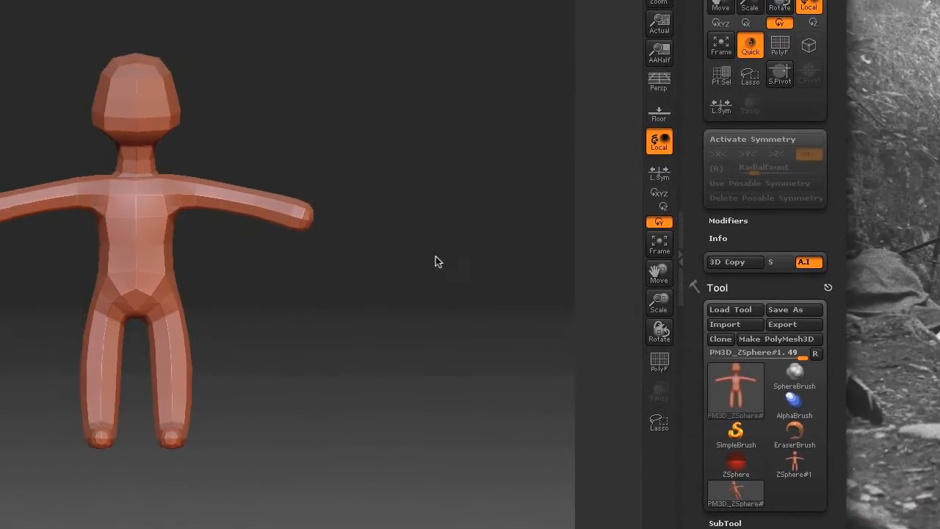
pyautogui.moveTo(372, 261); pyautogui.dragTo(330, 263)
pyautogui.moveTo(546, 269)
pyautogui.mouseDown()
pyautogui.moveTo(355, 276)
pyautogui.moveTo(556, 271)
pyautogui.mouseUp()
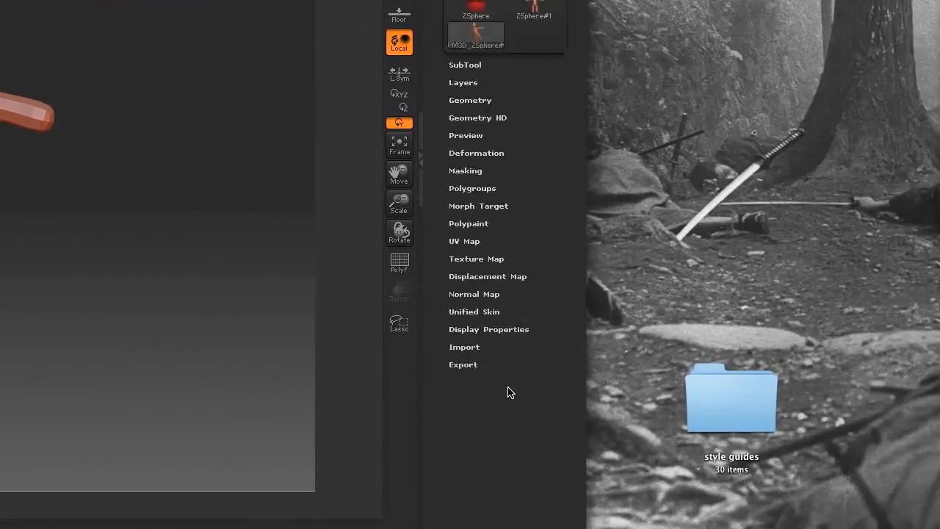
# Set up the tool's OBJ export with quads and with the texture and group options turned off
pyautogui.moveTo(502, 250); pyautogui.dragTo(502, 289)
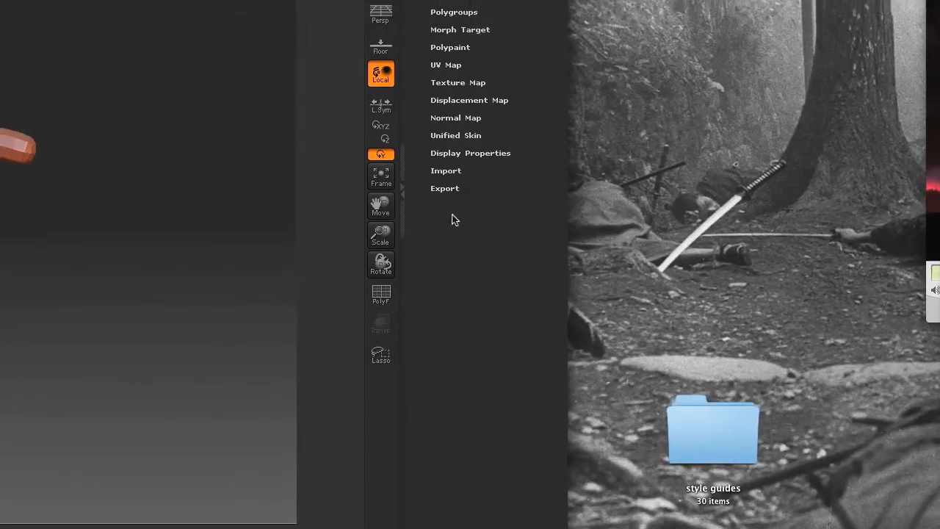
pyautogui.click(431, 152)
pyautogui.click(461, 280)
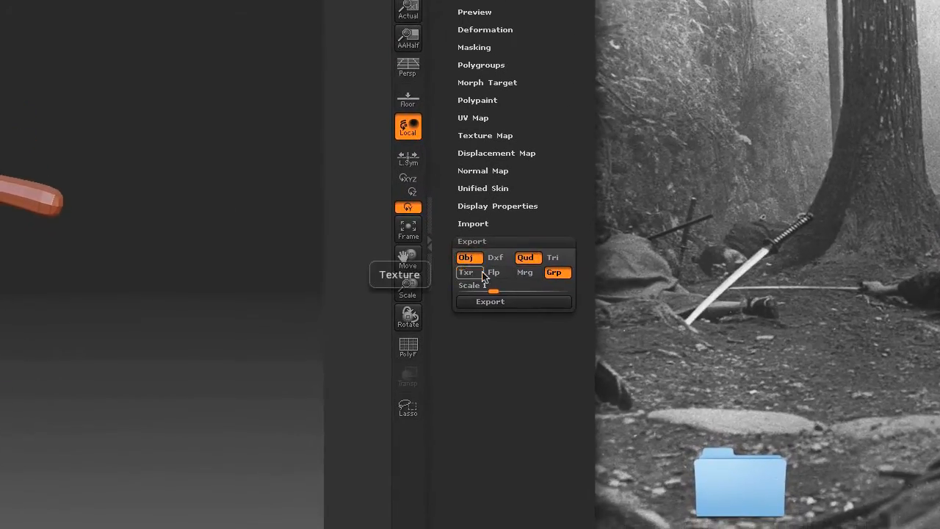
pyautogui.click(553, 280)
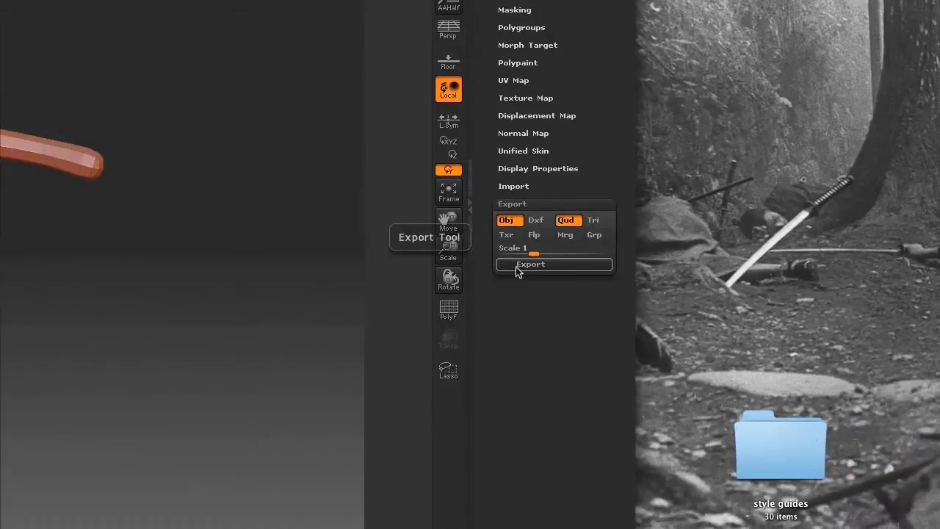
# Export the mesh to the Documents folder in OBJ format under the name DOUGH
pyautogui.click(517, 265)
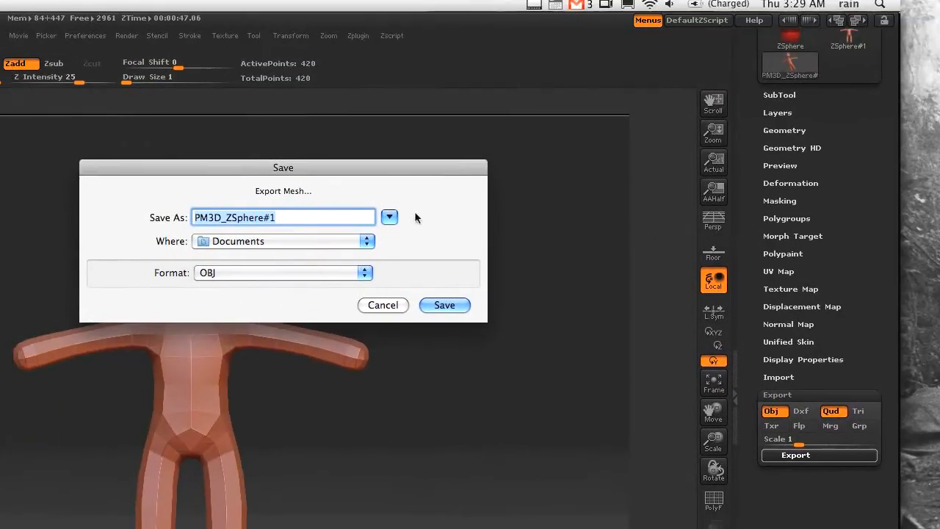
pyautogui.click(80, 25)
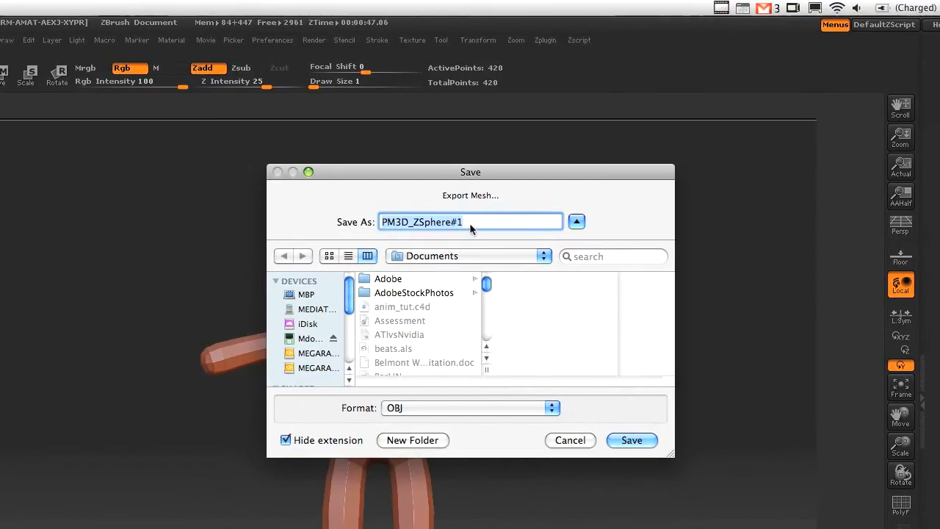
pyautogui.write('DOUGH')
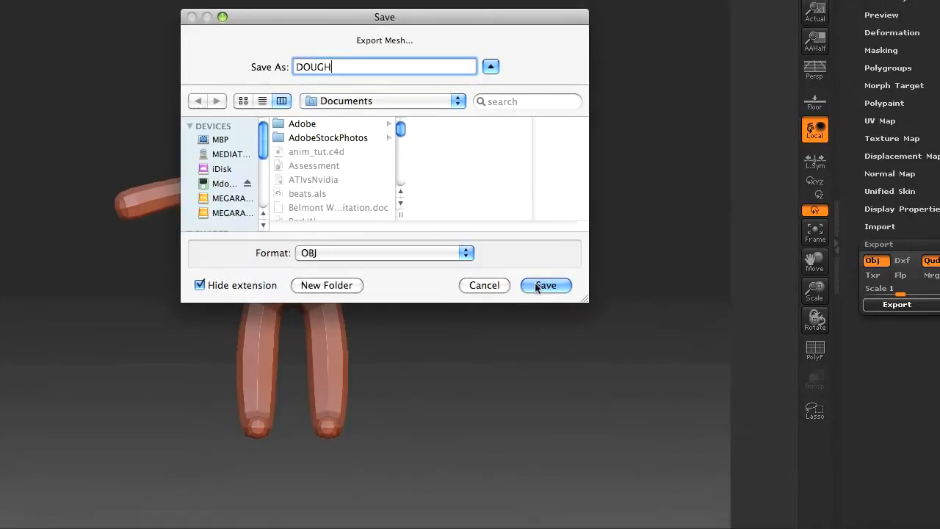
pyautogui.click(623, 439)
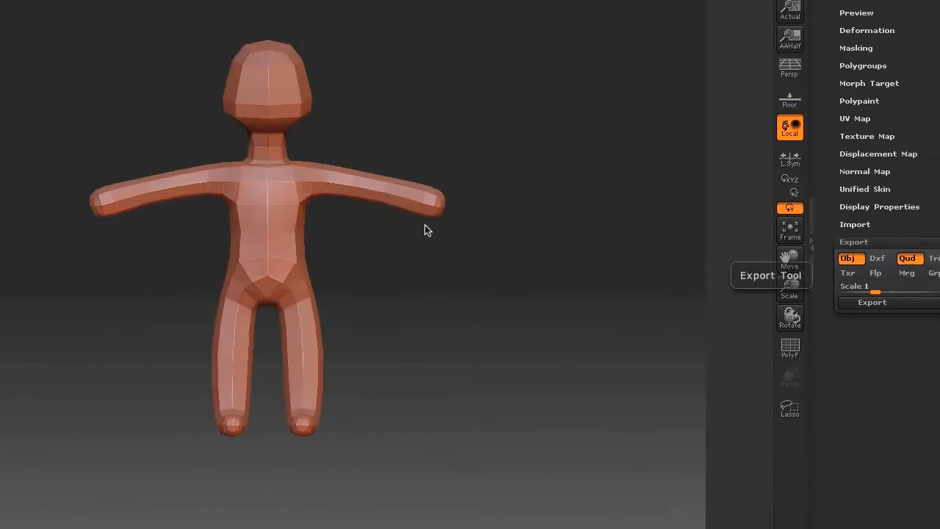
# Switch to Cinema 4D and merge DOUGH.OBJ from the Documents folder into the empty scene
pyautogui.press('super+Tab')
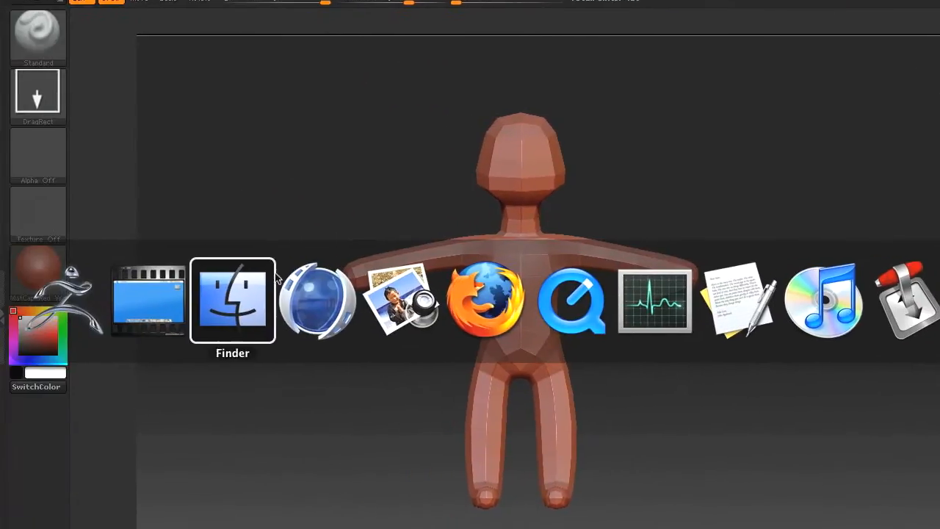
pyautogui.press('super+Tab')
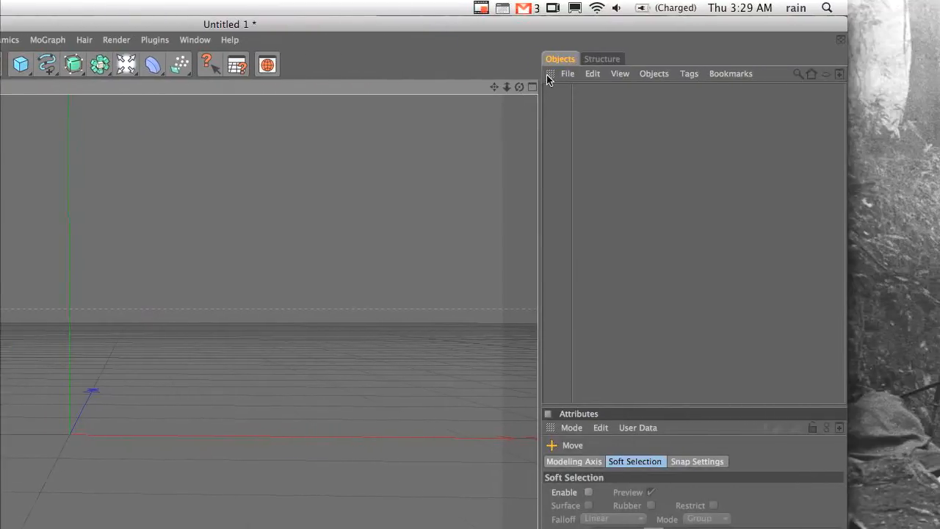
pyautogui.click(568, 73)
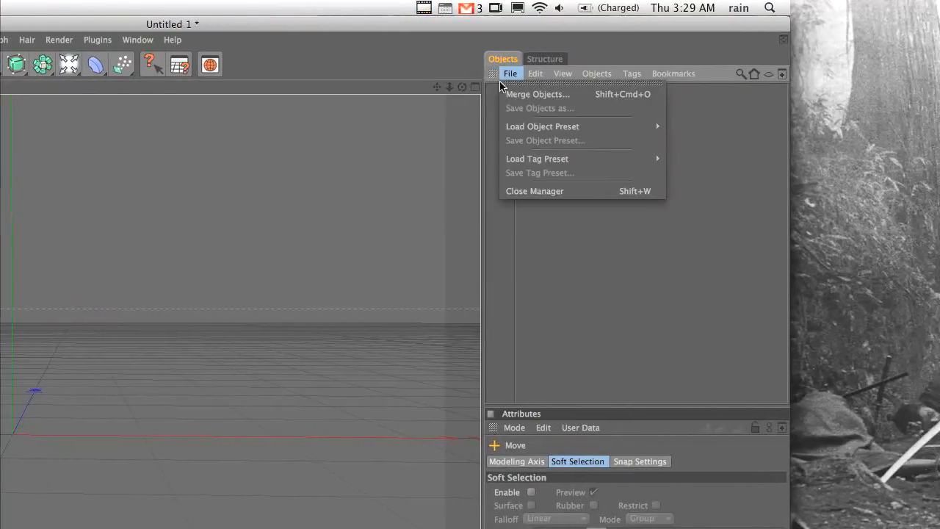
pyautogui.click(587, 93)
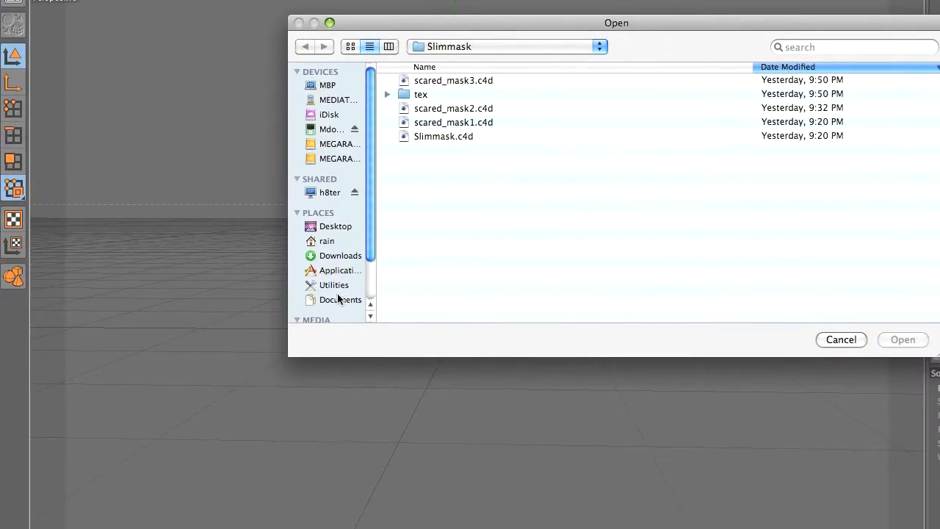
pyautogui.click(195, 403)
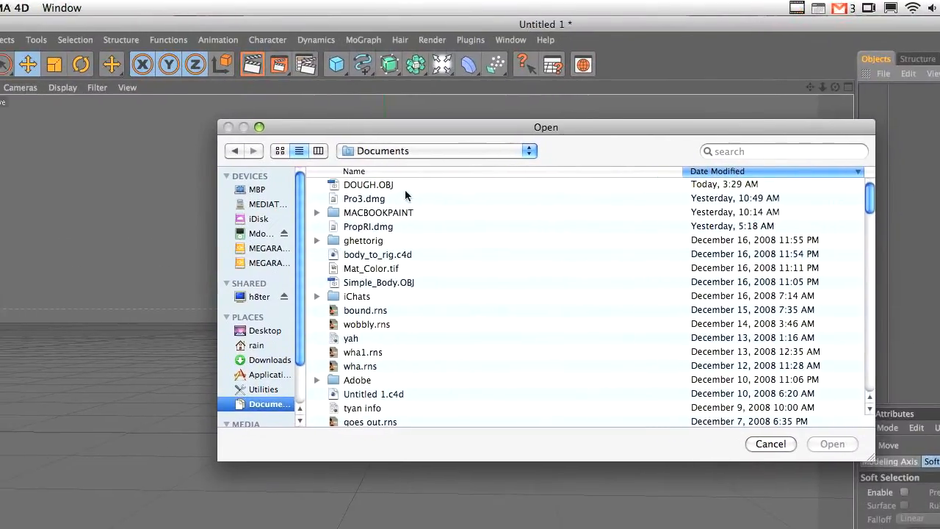
pyautogui.click(384, 172)
pyautogui.click(804, 428)
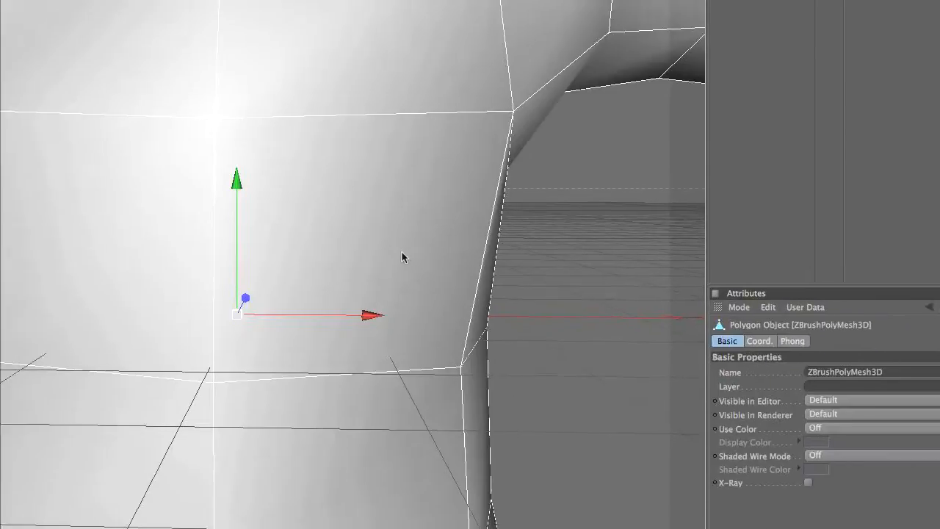
# Raise the imported figure along the Y axis until its feet rest at ground level
pyautogui.scroll(-6, 516, 278)
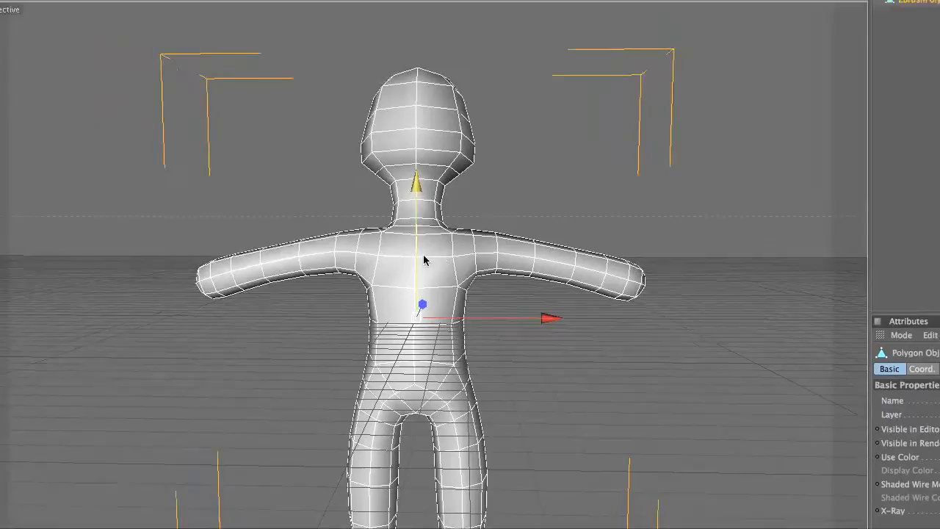
pyautogui.moveTo(424, 260); pyautogui.dragTo(424, 1)
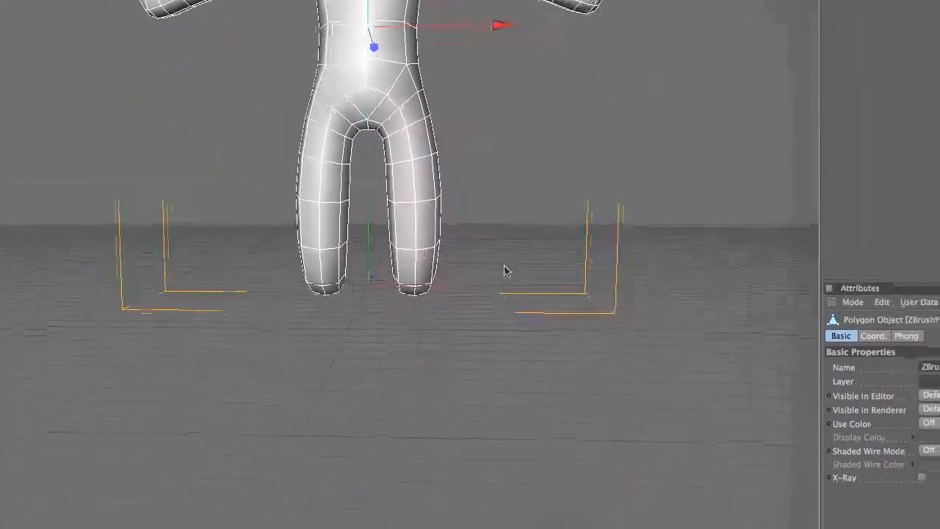
pyautogui.keyDown('alt'); pyautogui.moveTo(503, 268); pyautogui.dragTo(472, 286); pyautogui.keyUp('alt')
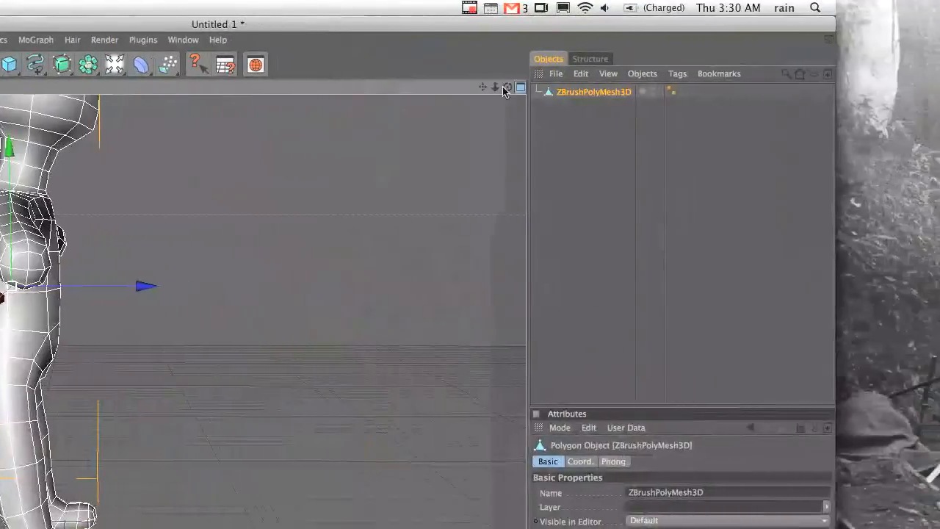
# In the side view, select the heel points of both feet and move them down and back to form squared heels
pyautogui.click(518, 89)
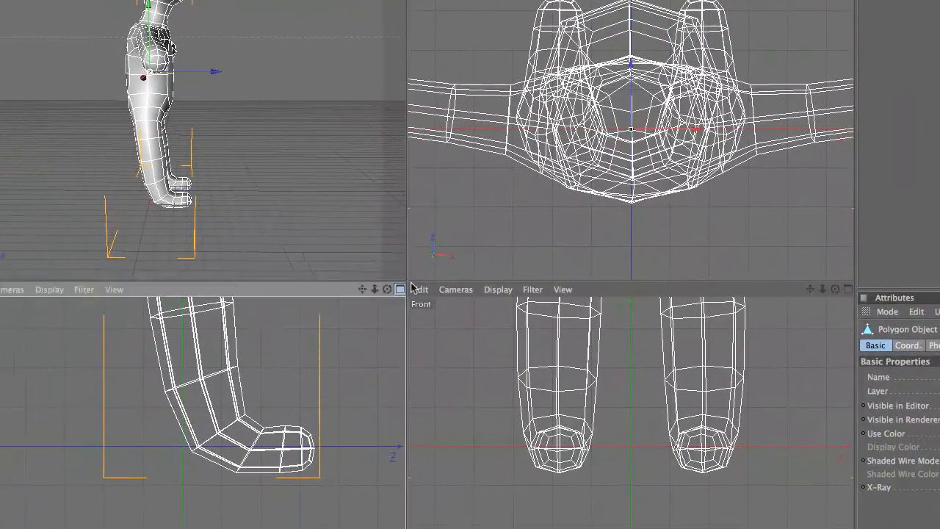
pyautogui.click(60, 404)
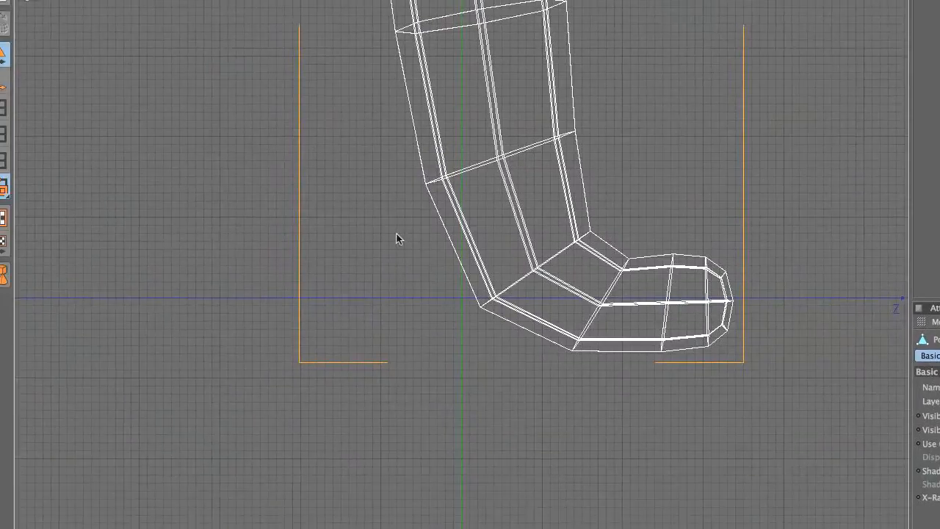
pyautogui.scroll(-3, 397, 238)
pyautogui.keyDown('alt'); pyautogui.moveTo(464, 238); pyautogui.dragTo(405, 318, button='middle'); pyautogui.keyUp('alt')
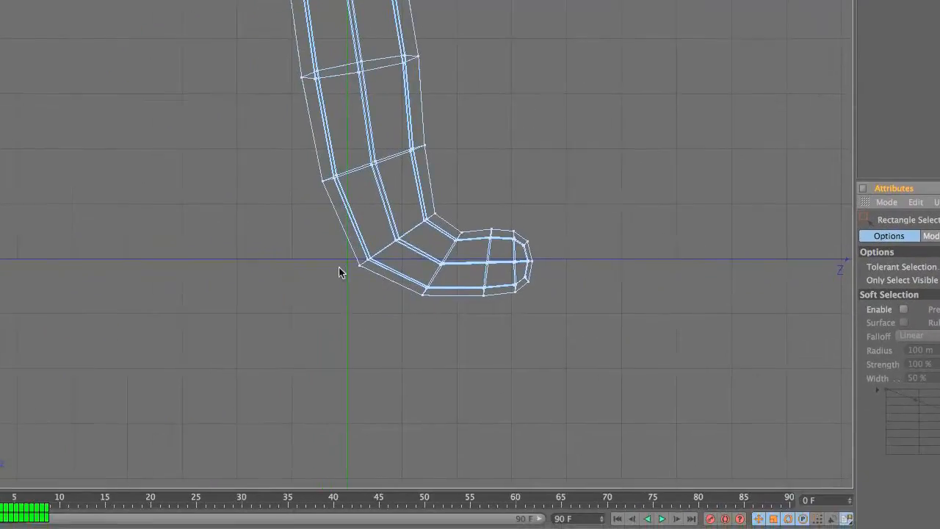
pyautogui.moveTo(321, 254); pyautogui.dragTo(411, 312)
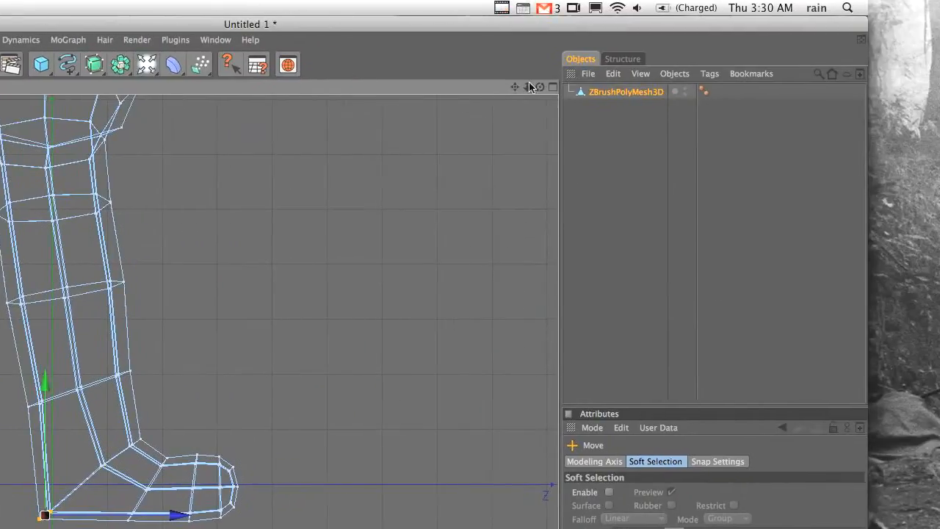
pyautogui.click(507, 90)
pyautogui.keyDown('alt'); pyautogui.moveTo(18, 226); pyautogui.dragTo(66, 262); pyautogui.keyUp('alt')
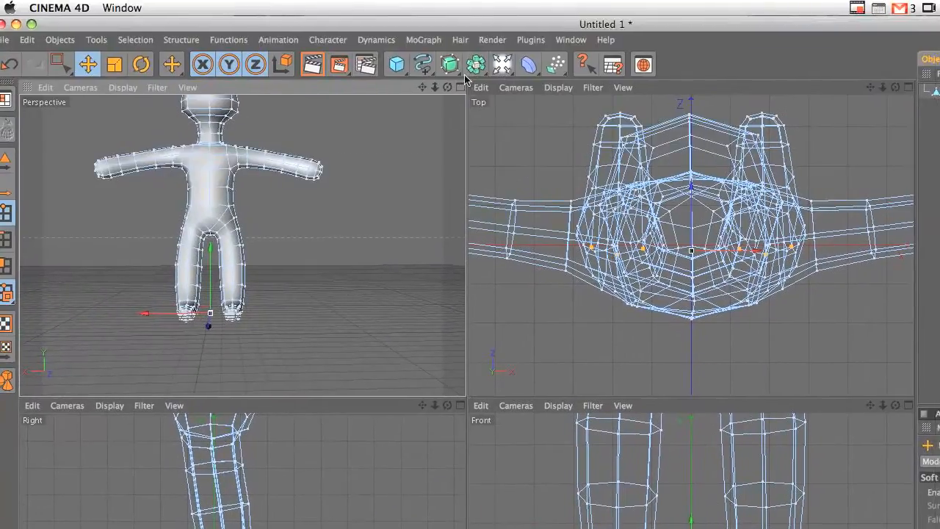
pyautogui.click(463, 87)
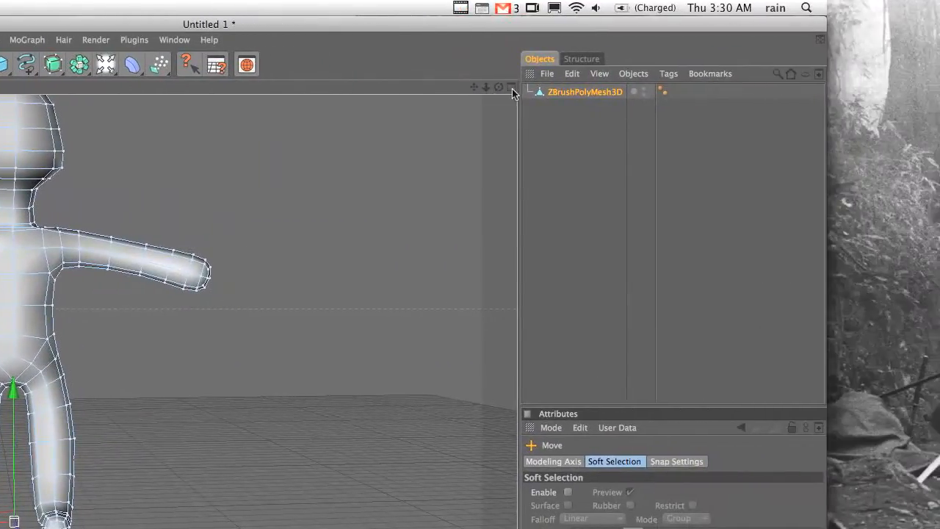
pyautogui.click(512, 87)
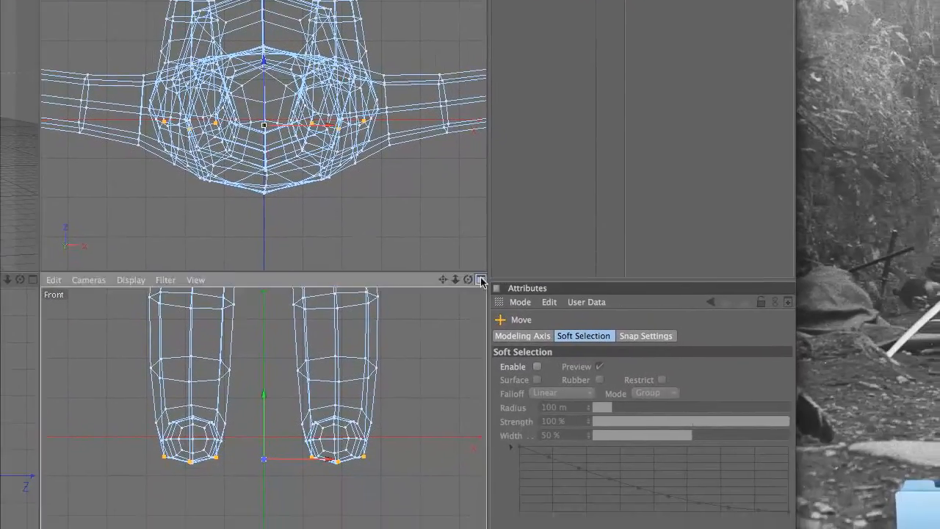
# Enlarge the front view, set its display to Gouraud Shading and switch its camera to Back
pyautogui.click(584, 405)
pyautogui.keyDown('alt'); pyautogui.moveTo(143, 168); pyautogui.dragTo(186, 91, button='right'); pyautogui.keyUp('alt')
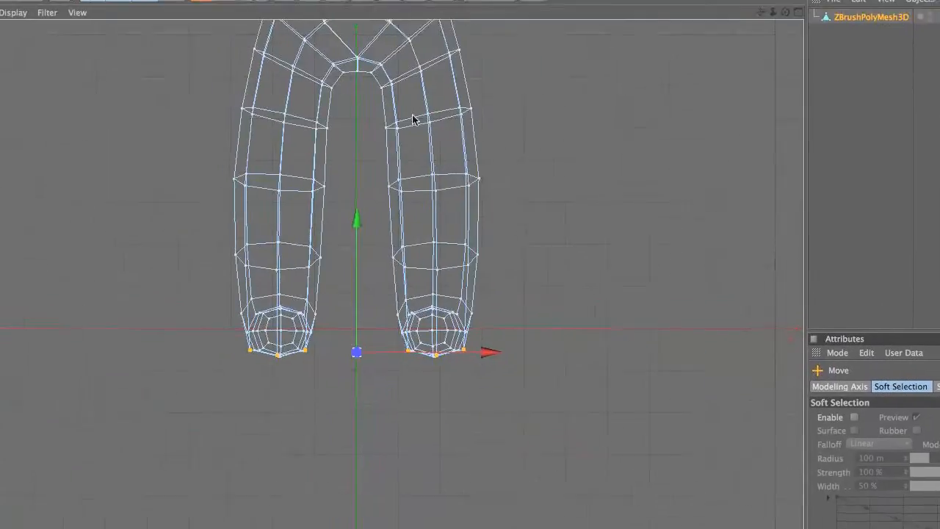
pyautogui.keyDown('alt'); pyautogui.moveTo(186, 91); pyautogui.dragTo(252, 114, button='middle'); pyautogui.keyUp('alt')
pyautogui.keyDown('alt'); pyautogui.moveTo(252, 114); pyautogui.dragTo(213, 271, button='right'); pyautogui.keyUp('alt')
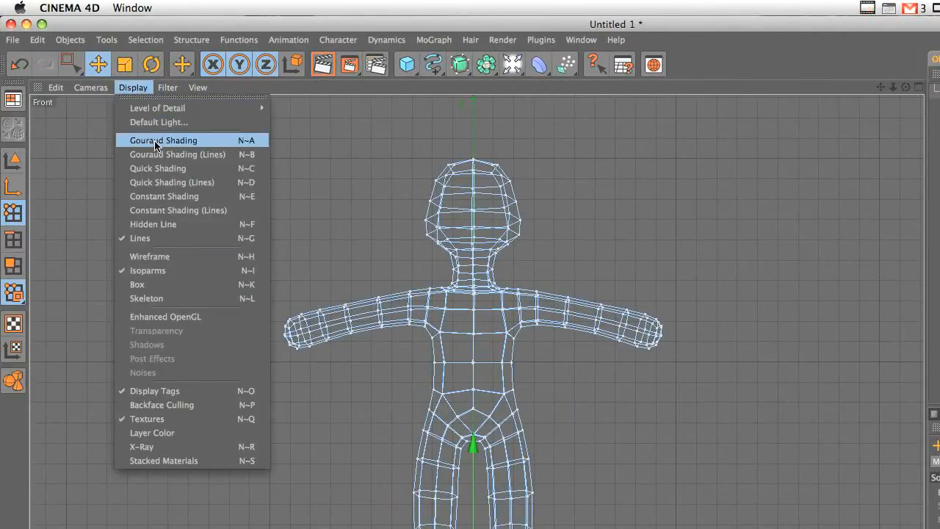
pyautogui.click(156, 145)
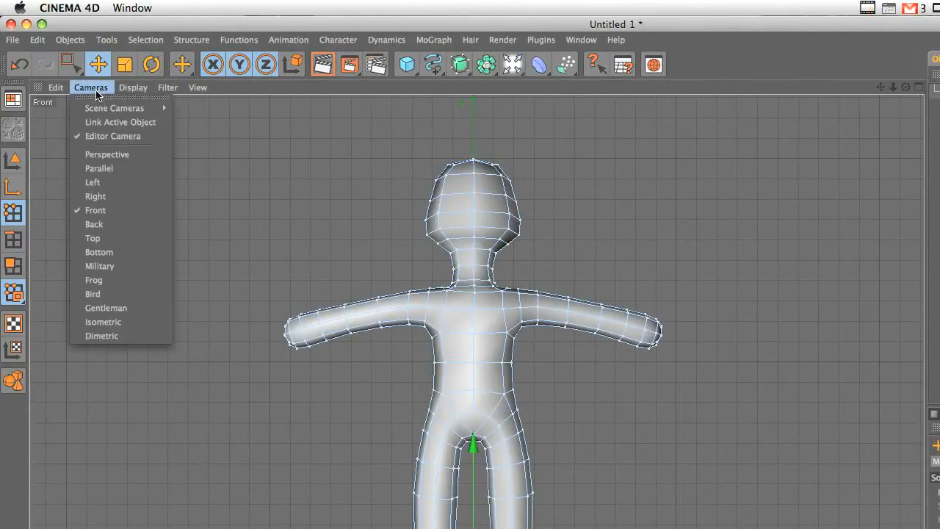
pyautogui.click(100, 224)
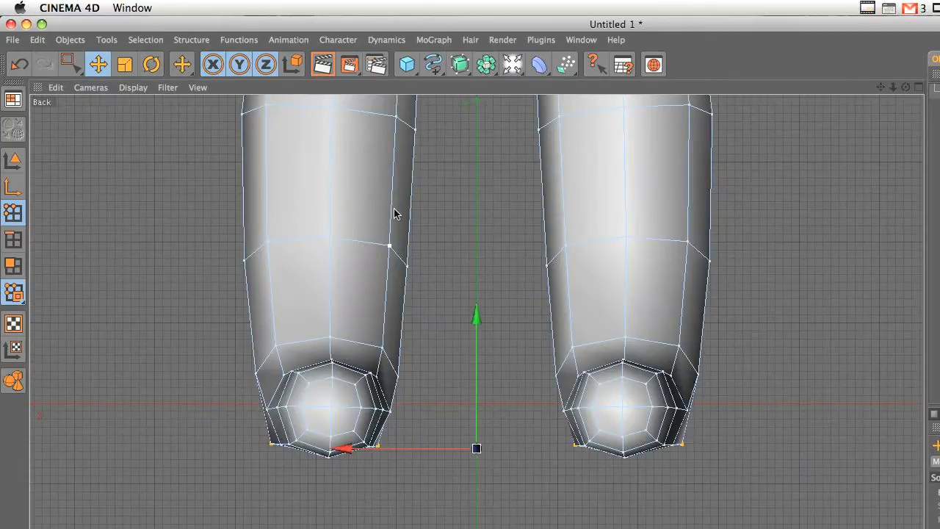
pyautogui.keyDown('alt'); pyautogui.moveTo(394, 213); pyautogui.dragTo(609, 358, button='middle'); pyautogui.keyUp('alt')
pyautogui.keyDown('alt'); pyautogui.moveTo(609, 358); pyautogui.dragTo(603, 391, button='right'); pyautogui.keyUp('alt')
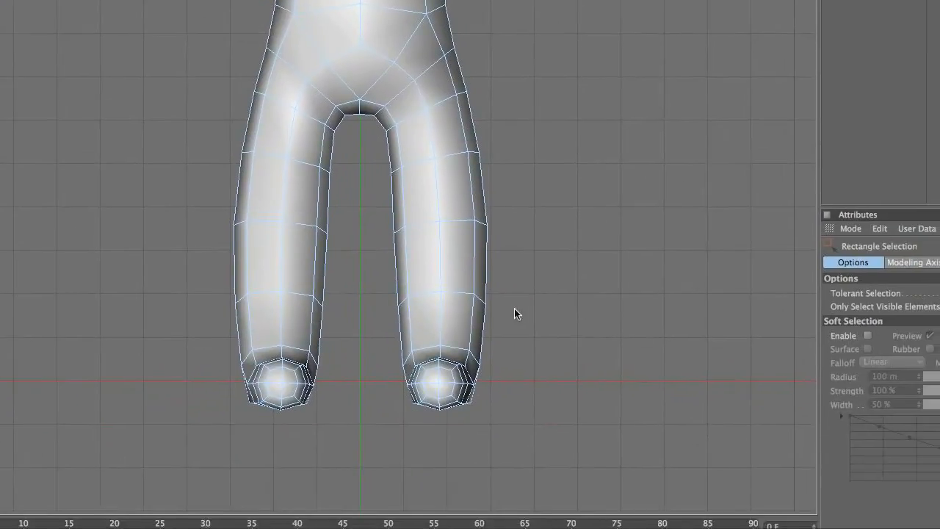
# Select the polygons around the hips and legs down to the lower shins and extrude them outward by 18 m as trousers
pyautogui.moveTo(630, 516); pyautogui.dragTo(272, 229)
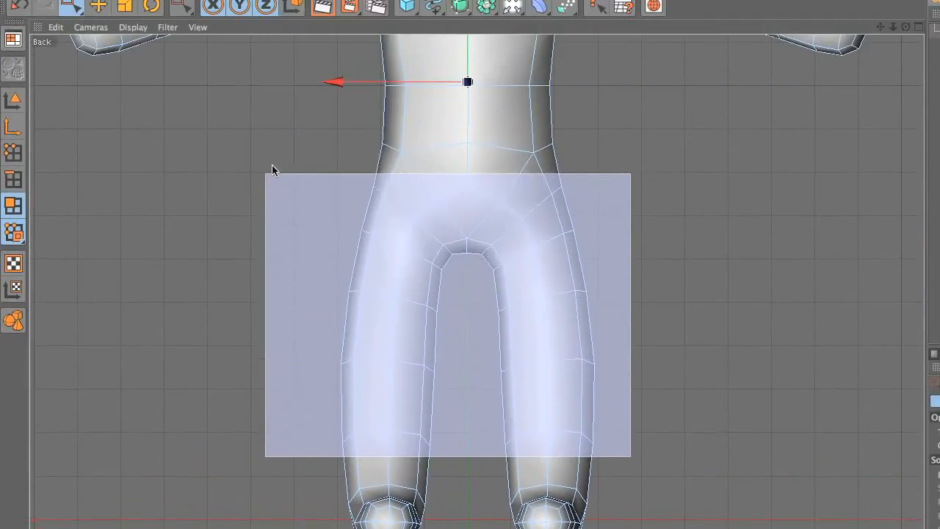
pyautogui.moveTo(271, 170); pyautogui.dragTo(272, 127)
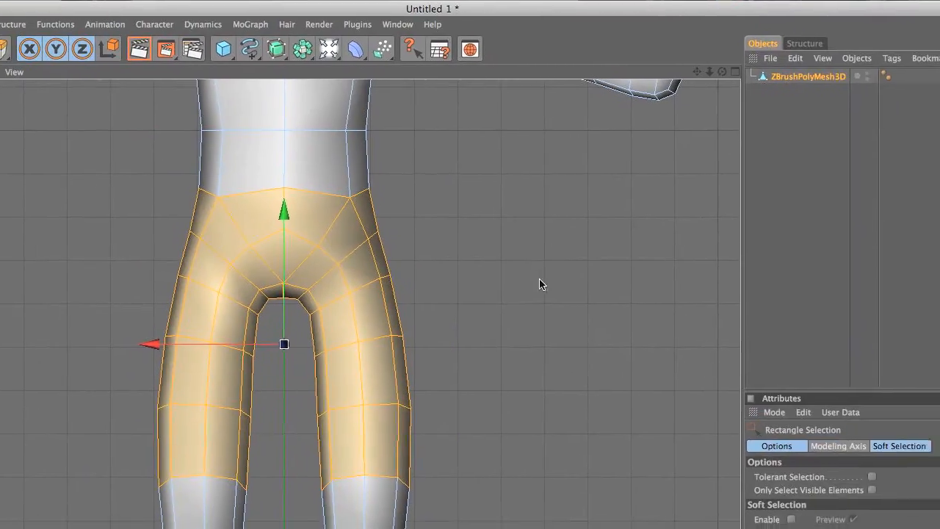
pyautogui.press('d')
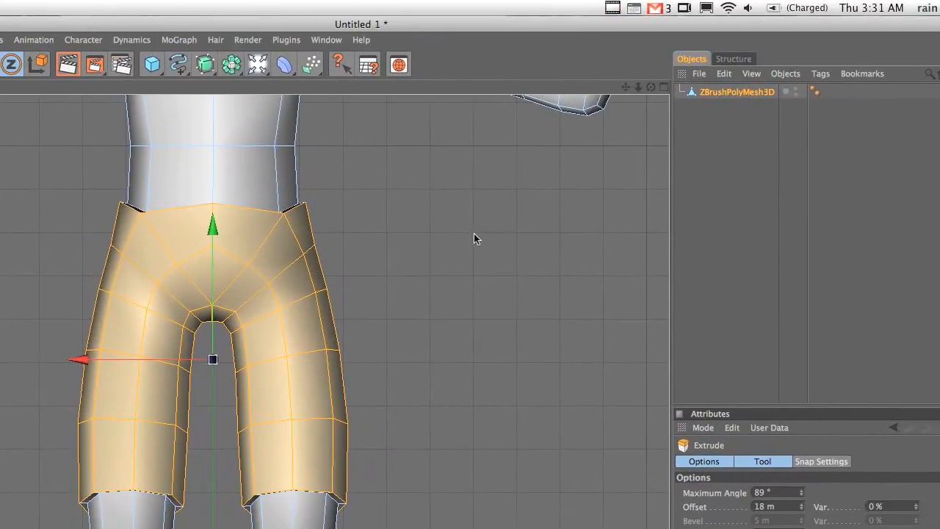
# Select the polygons of both arms up to the hands, the shoulders, the upper torso and the lower neck
pyautogui.keyDown('alt'); pyautogui.moveTo(377, 362); pyautogui.dragTo(361, 528, button='middle'); pyautogui.keyUp('alt')
pyautogui.keyDown('alt'); pyautogui.moveTo(441, 270); pyautogui.dragTo(349, 409, button='right'); pyautogui.keyUp('alt')
pyautogui.keyDown('alt'); pyautogui.moveTo(442, 357); pyautogui.dragTo(477, 256, button='middle'); pyautogui.keyUp('alt')
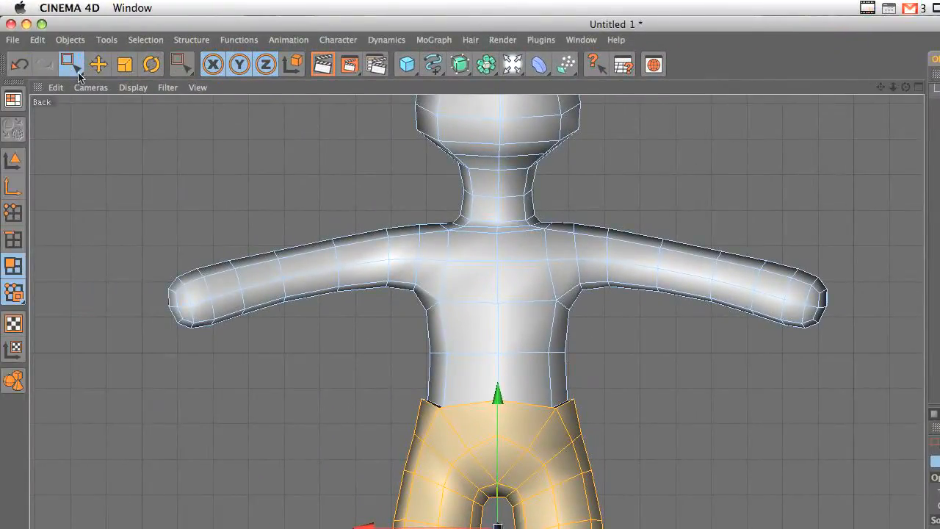
pyautogui.moveTo(395, 236); pyautogui.dragTo(370, 379)
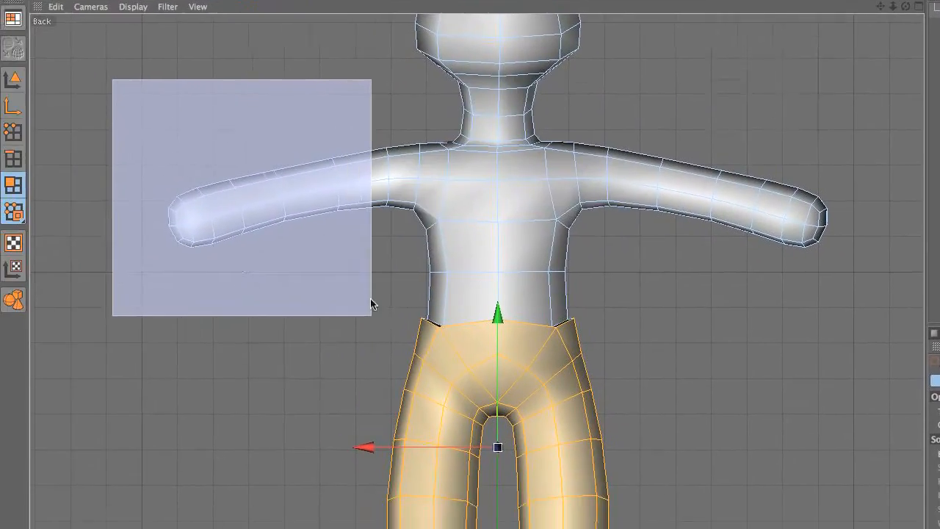
pyautogui.moveTo(370, 301); pyautogui.dragTo(371, 303)
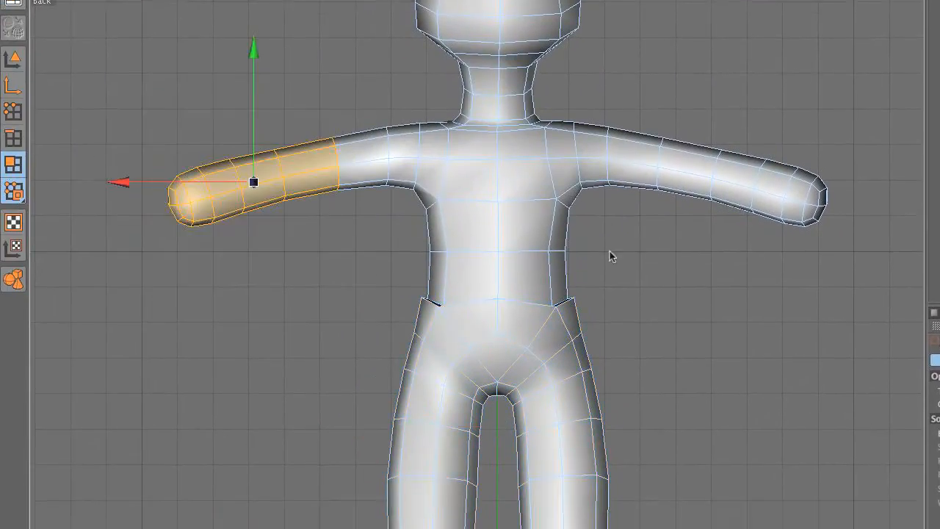
pyautogui.moveTo(545, 298); pyautogui.dragTo(434, 194)
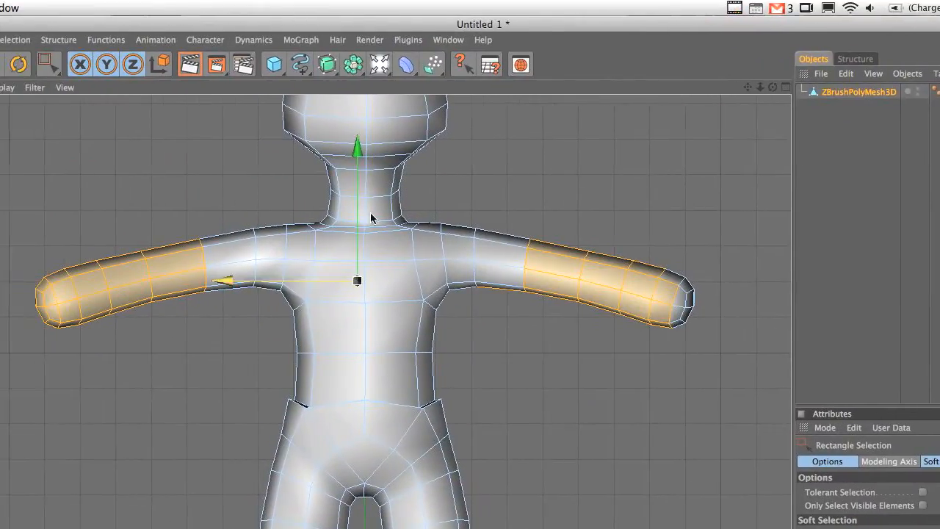
pyautogui.moveTo(268, 200); pyautogui.dragTo(660, 348)
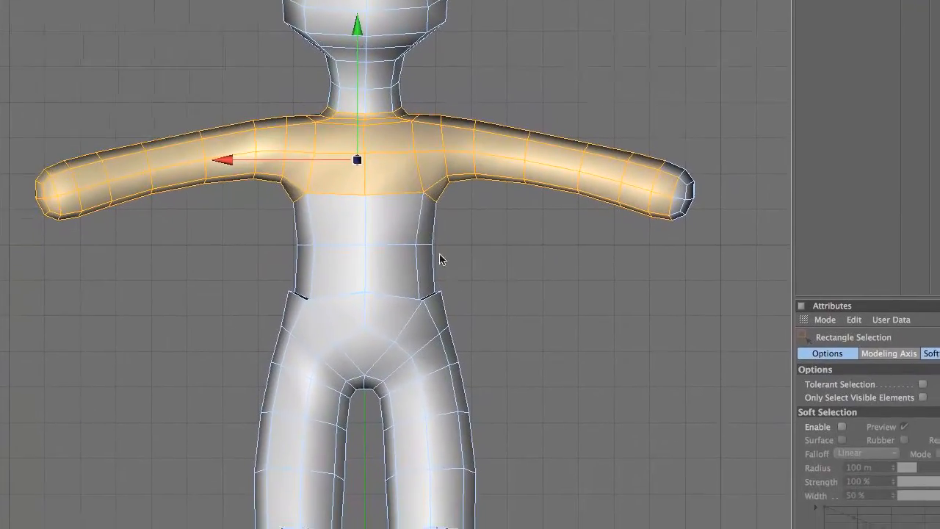
pyautogui.keyDown('shift'); pyautogui.moveTo(439, 258); pyautogui.dragTo(235, 159); pyautogui.keyUp('shift')
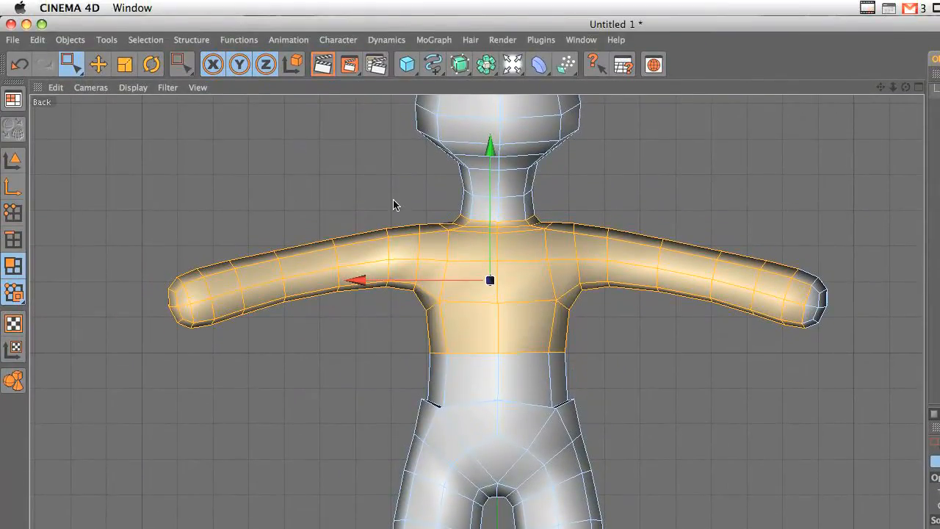
pyautogui.keyDown('shift'); pyautogui.moveTo(539, 210); pyautogui.dragTo(583, 246); pyautogui.keyUp('shift')
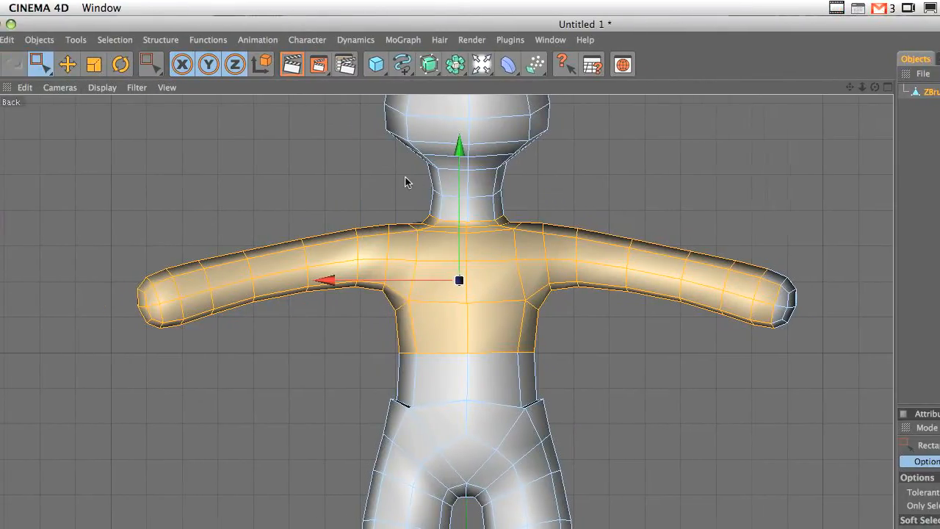
pyautogui.keyDown('shift'); pyautogui.moveTo(430, 179); pyautogui.dragTo(552, 272); pyautogui.keyUp('shift')
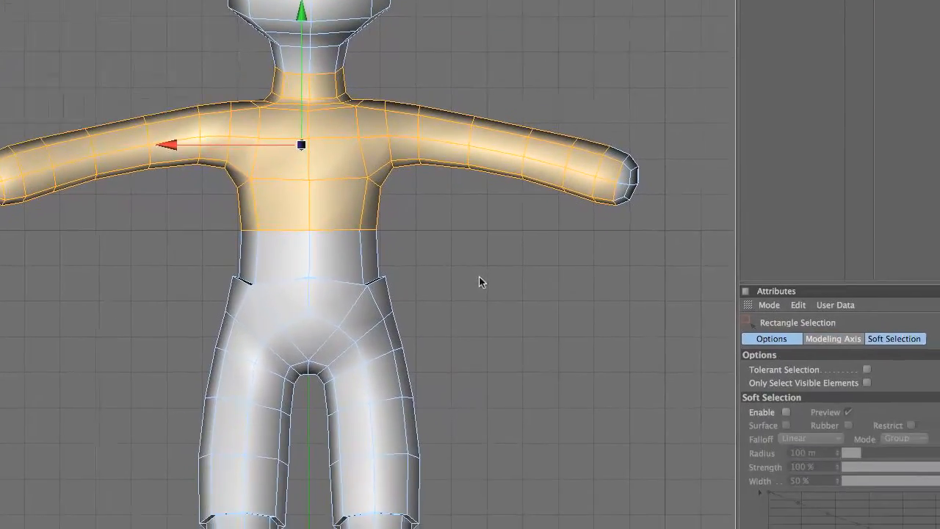
# With the Knife in Line mode and Restrict To Selection off, cut straight across the waist just above the trousers
pyautogui.press('k')
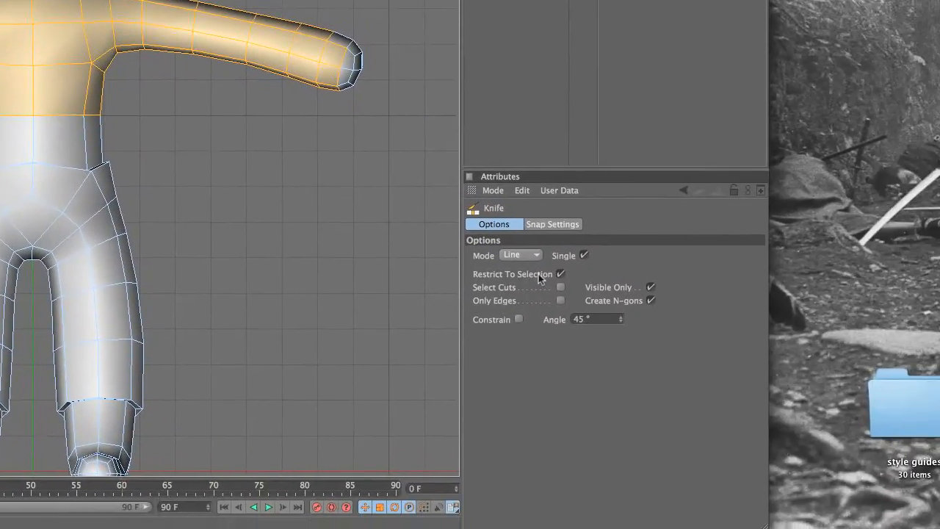
pyautogui.click(722, 357)
pyautogui.click(596, 282)
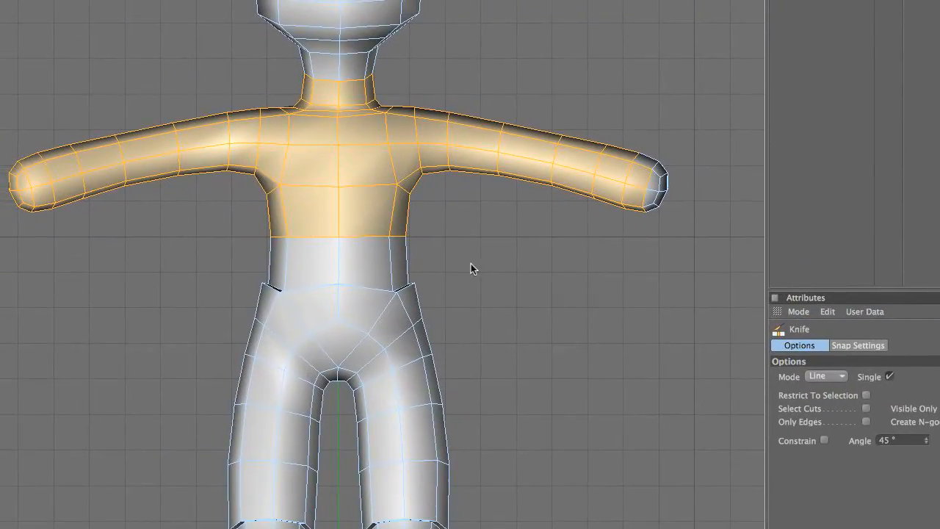
pyautogui.moveTo(471, 264); pyautogui.dragTo(67, 266)
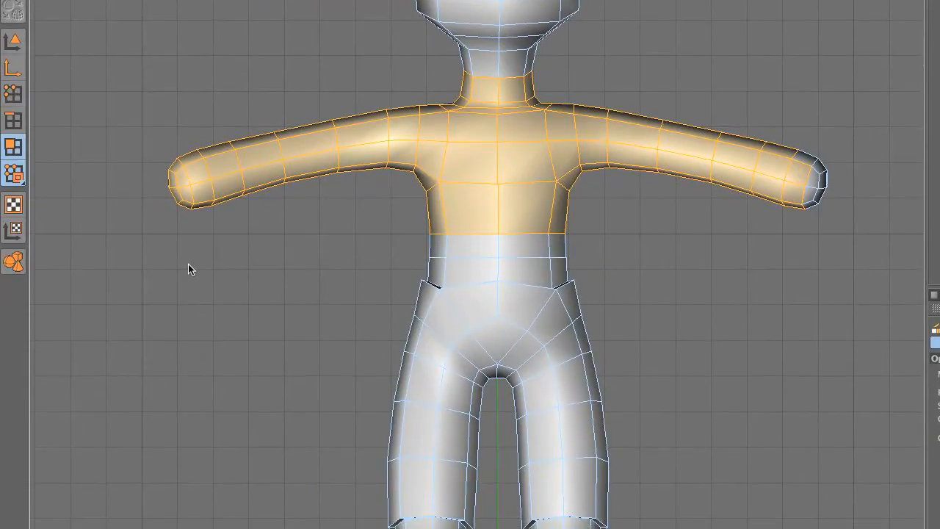
# Add the upper band of polygons created by the waist cut to the arm and torso selection
pyautogui.press('e')
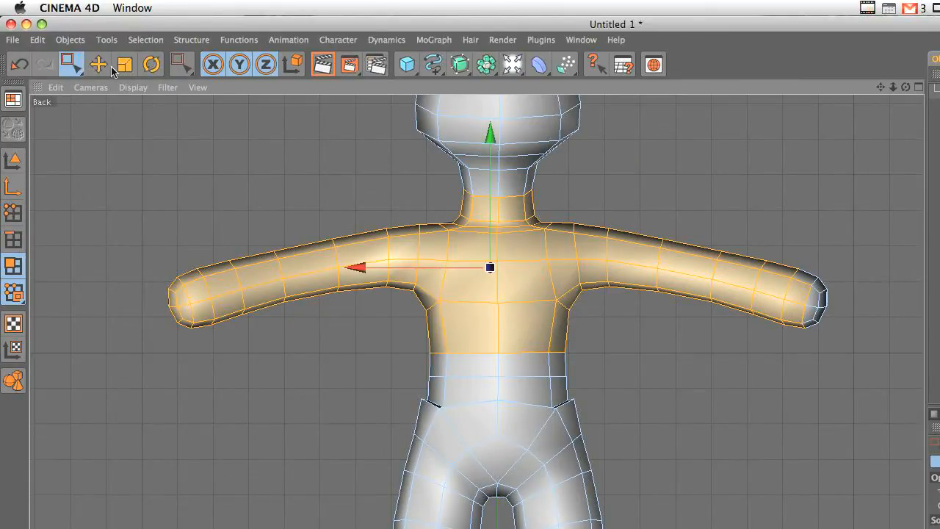
pyautogui.click(72, 65)
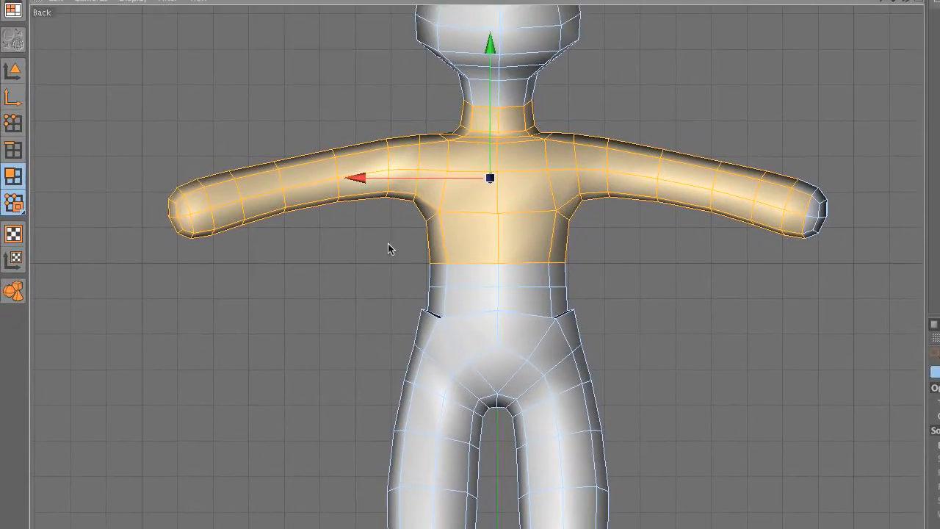
pyautogui.keyDown('shift'); pyautogui.moveTo(380, 241); pyautogui.dragTo(609, 296); pyautogui.keyUp('shift')
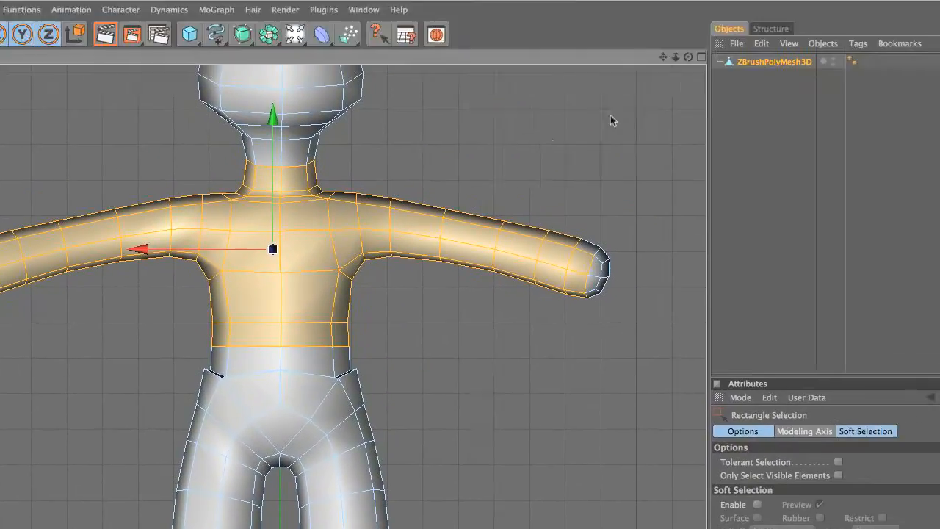
pyautogui.press('d')
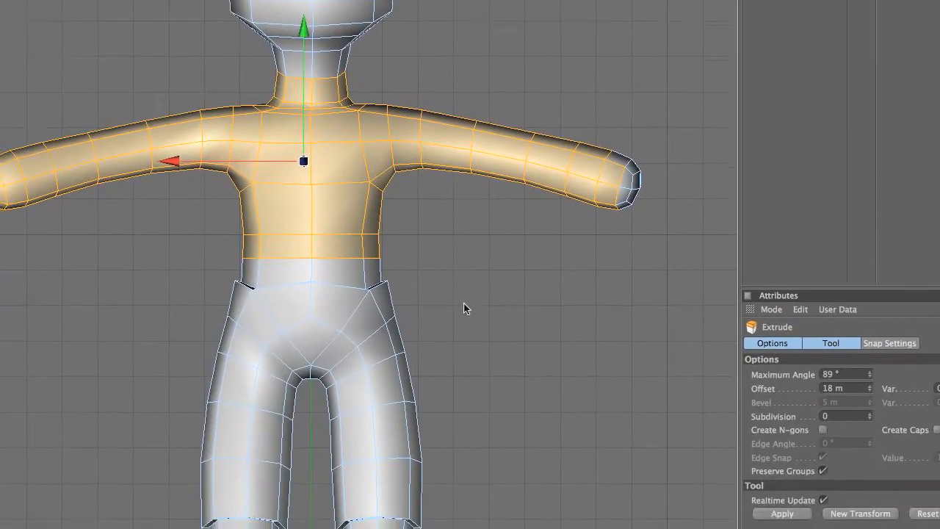
pyautogui.moveTo(426, 333); pyautogui.dragTo(428, 333)
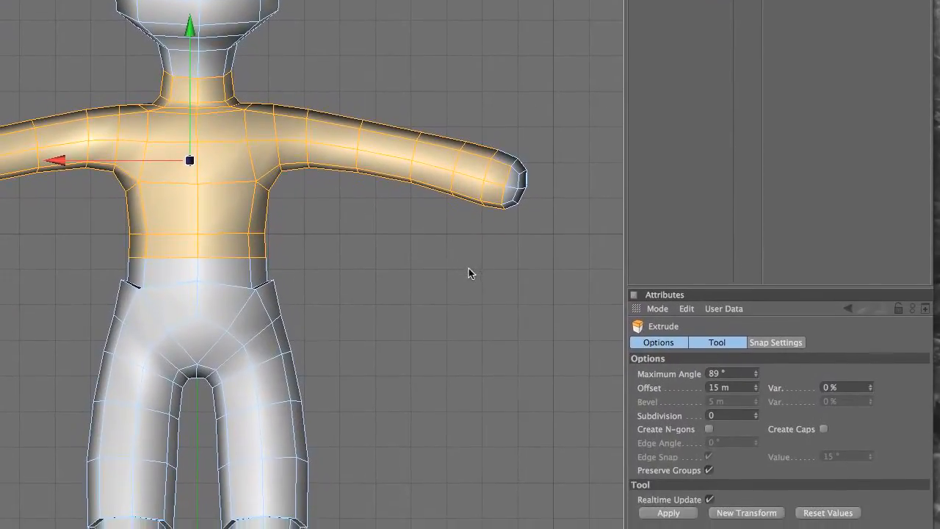
pyautogui.press('0')
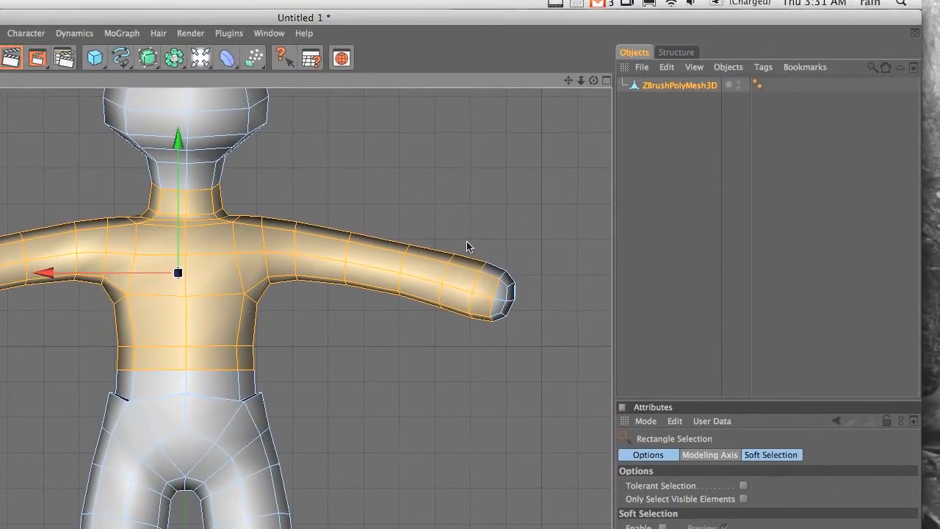
pyautogui.moveTo(465, 209); pyautogui.dragTo(483, 278)
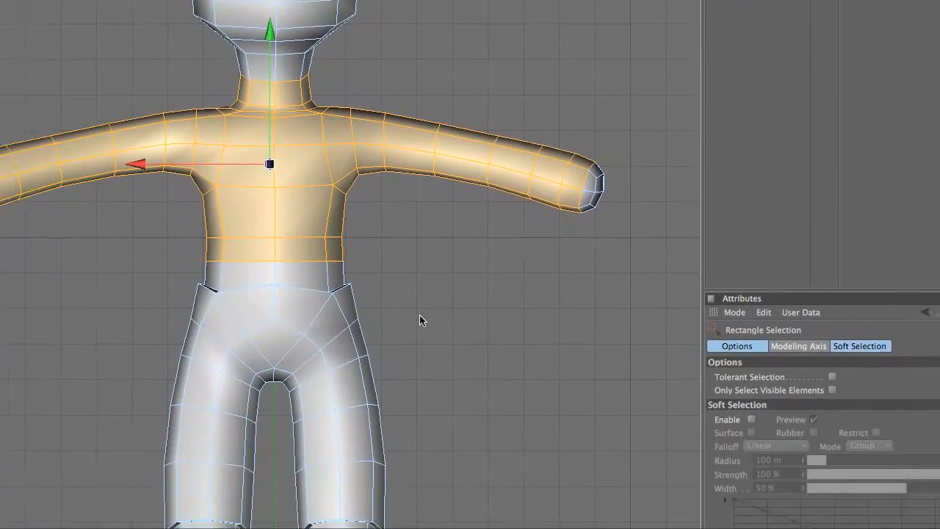
# Extrude the selected arm, torso and lower-neck polygons outward by 17 m as a shirt
pyautogui.press('d')
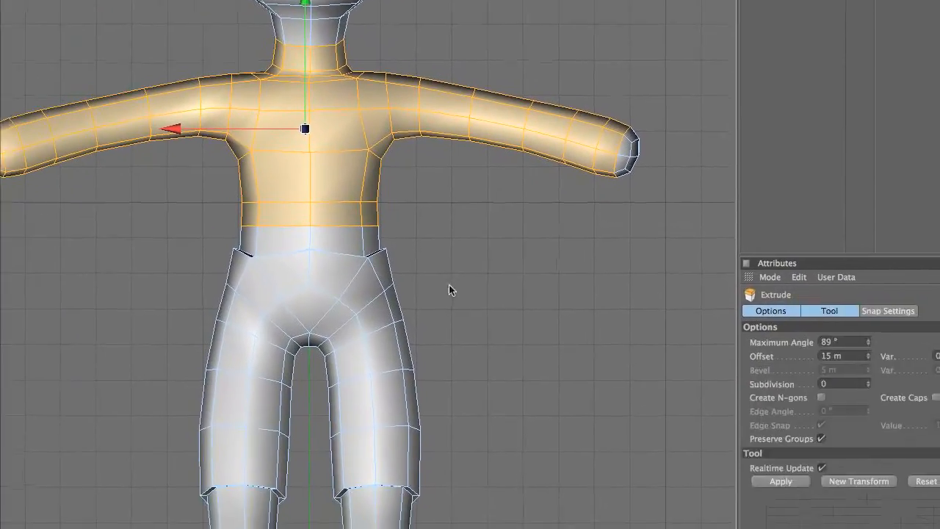
pyautogui.moveTo(464, 259); pyautogui.dragTo(462, 256)
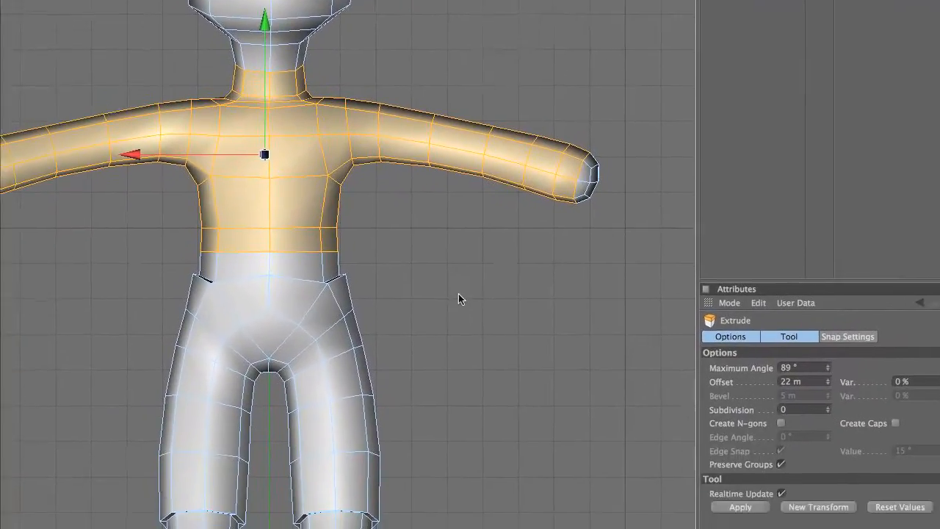
pyautogui.moveTo(637, 383); pyautogui.dragTo(575, 358)
pyautogui.moveTo(447, 268); pyautogui.dragTo(462, 266)
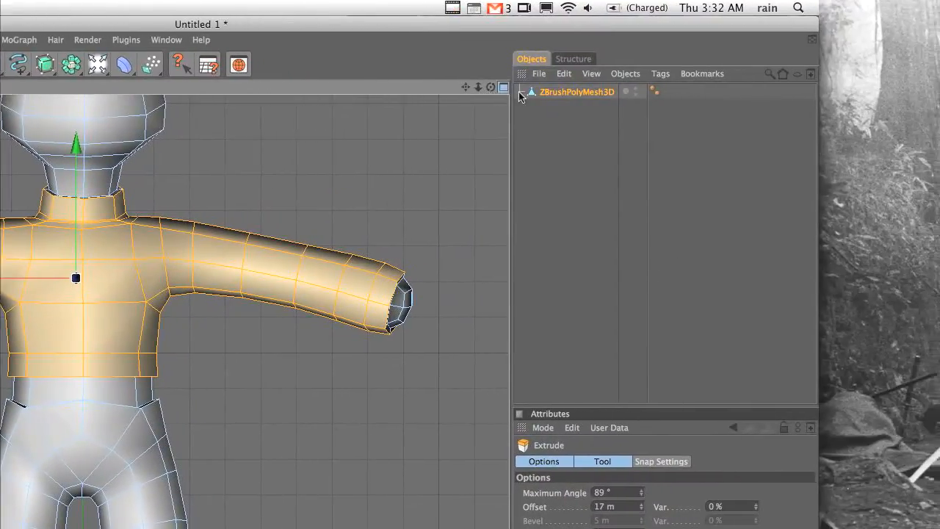
# Select the two front head polygons at eye level and inset each separately by 17 m with Extrude Inner, Preserve Groups off
pyautogui.click(539, 87)
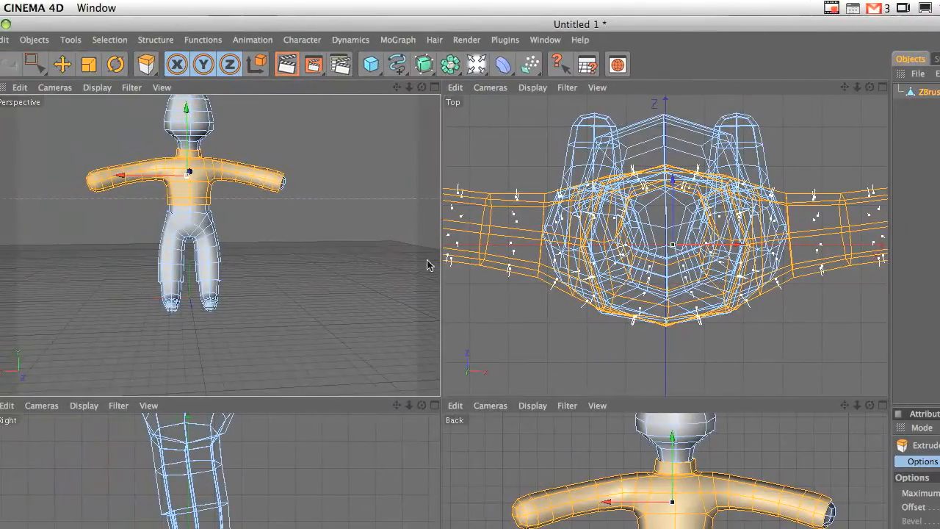
pyautogui.middleClick(427, 265)
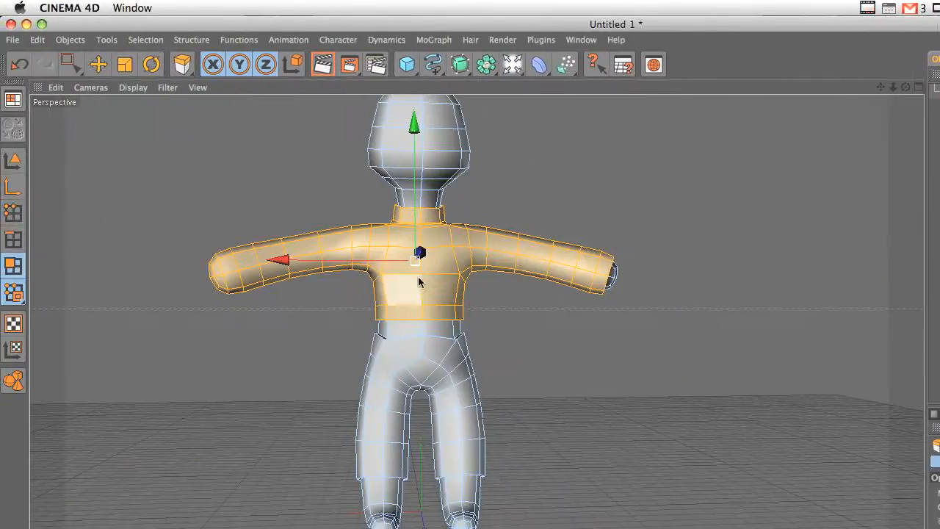
pyautogui.keyDown('alt'); pyautogui.moveTo(575, 384); pyautogui.dragTo(575, 503, button='middle'); pyautogui.keyUp('alt')
pyautogui.scroll(3, 470, 316)
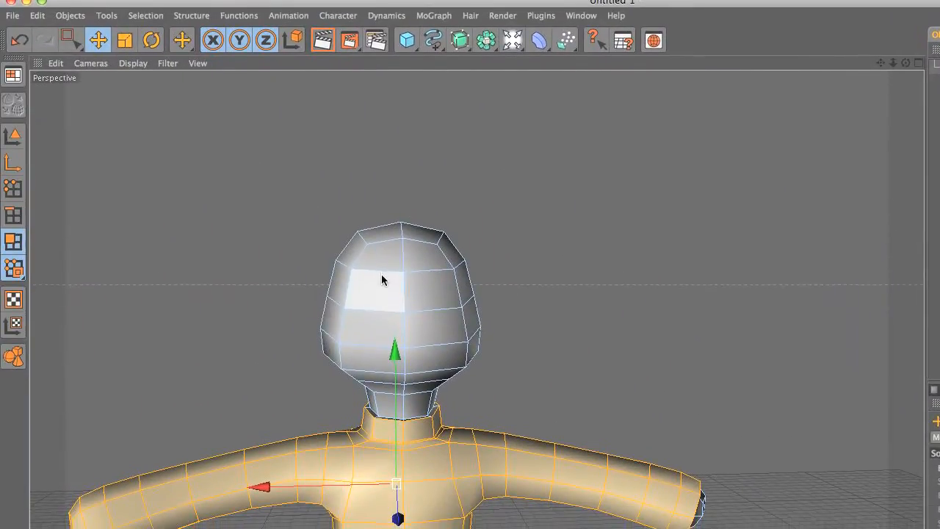
pyautogui.click(382, 278)
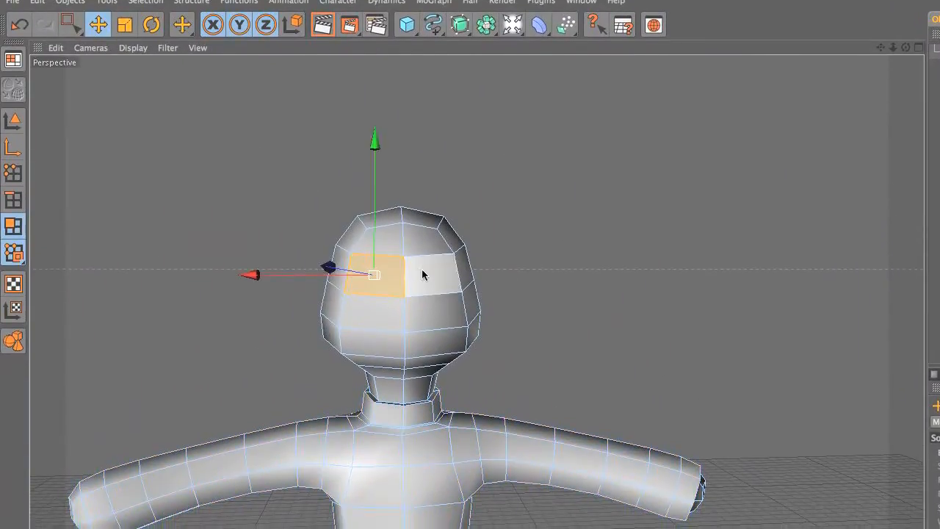
pyautogui.keyDown('shift'); pyautogui.click(422, 288); pyautogui.keyUp('shift')
pyautogui.press('i')
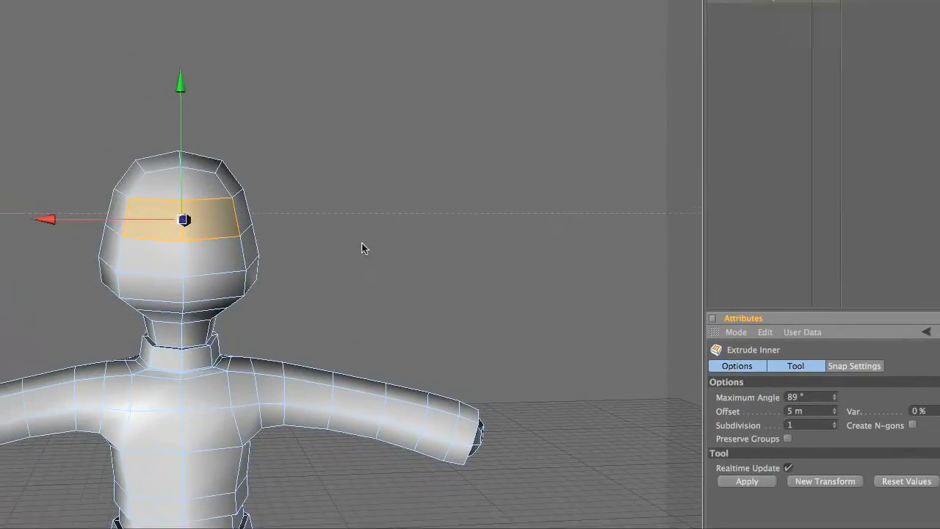
pyautogui.moveTo(239, 166); pyautogui.dragTo(263, 223)
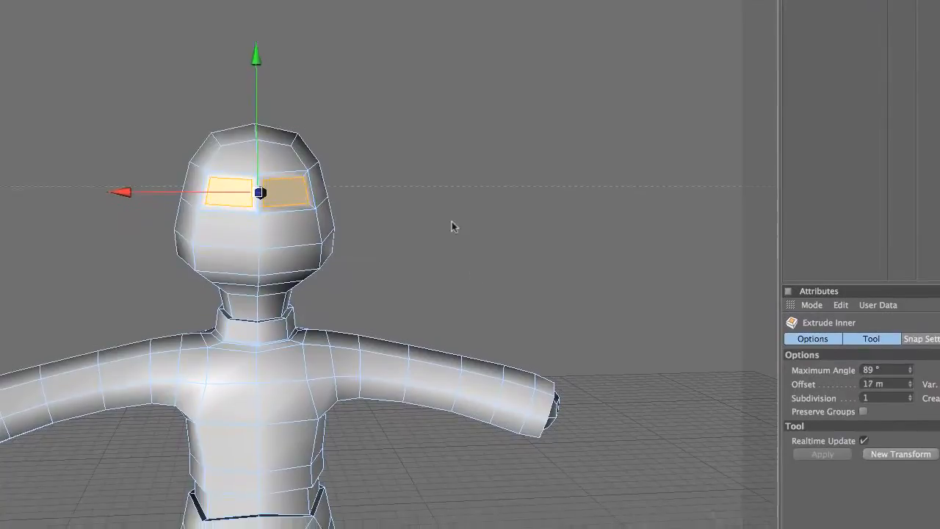
# Extrude the two eye panels outward by 35 m, and sink their inset centres inward by about 54 m
pyautogui.press('d')
pyautogui.moveTo(446, 210); pyautogui.dragTo(473, 284)
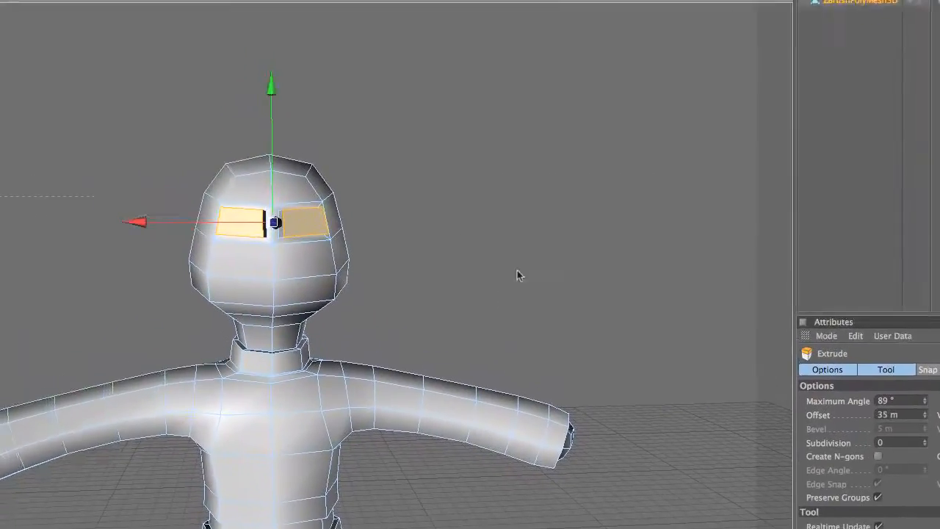
pyautogui.keyDown('alt'); pyautogui.moveTo(504, 240); pyautogui.dragTo(475, 281); pyautogui.keyUp('alt')
pyautogui.press('i')
pyautogui.press('d')
pyautogui.moveTo(471, 236); pyautogui.dragTo(469, 296)
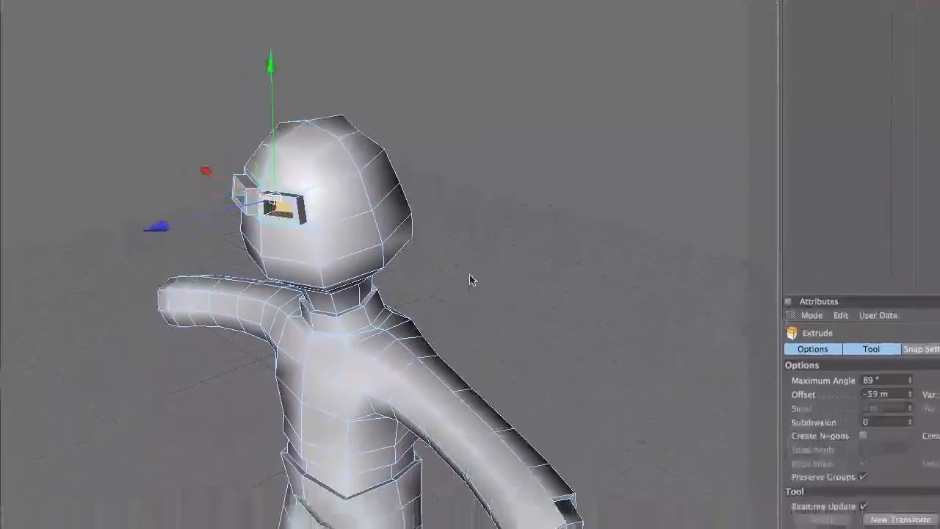
pyautogui.keyDown('alt'); pyautogui.moveTo(470, 246); pyautogui.dragTo(469, 298); pyautogui.keyUp('alt')
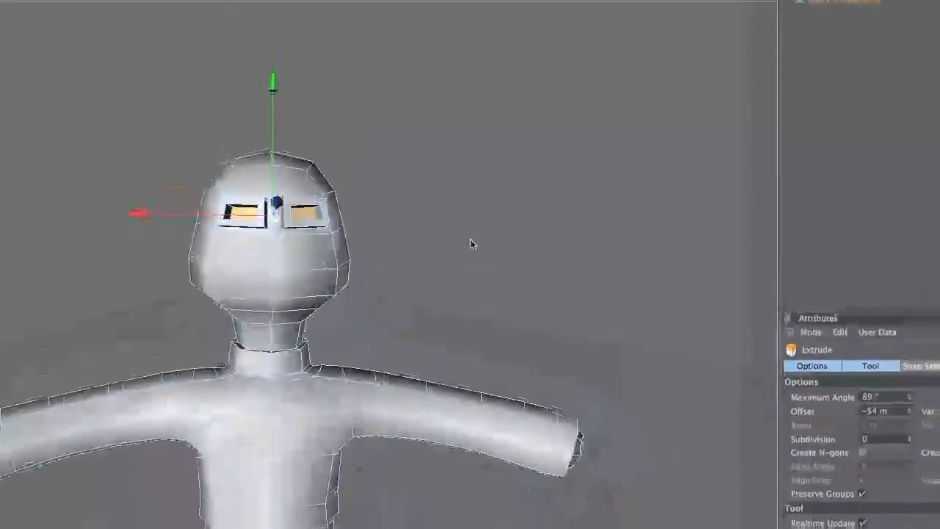
# Select the four front head polygons below the eyes and inset them as one mouth area with Preserve Groups on
pyautogui.press('9')
pyautogui.click(248, 229)
pyautogui.keyDown('shift'); pyautogui.click(441, 256); pyautogui.keyUp('shift')
pyautogui.keyDown('shift'); pyautogui.click(385, 283); pyautogui.keyUp('shift')
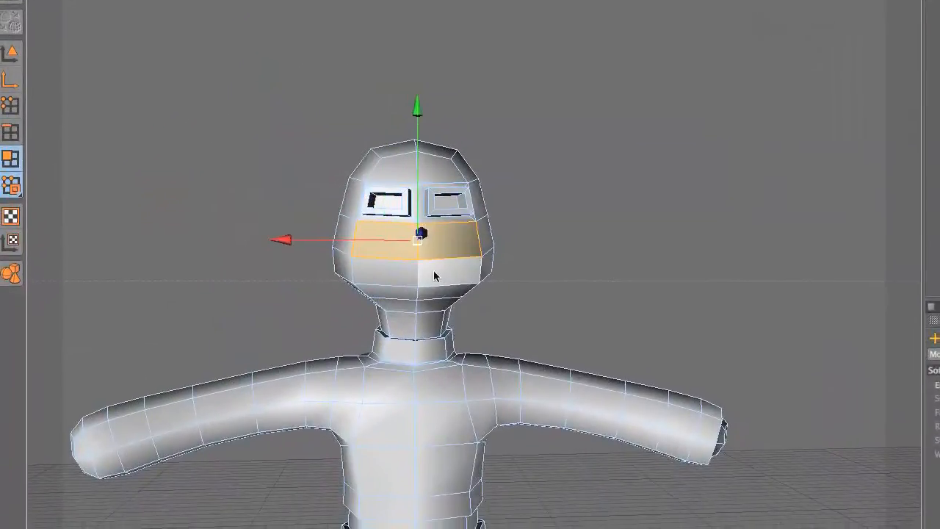
pyautogui.keyDown('shift'); pyautogui.click(428, 285); pyautogui.keyUp('shift')
pyautogui.press('i')
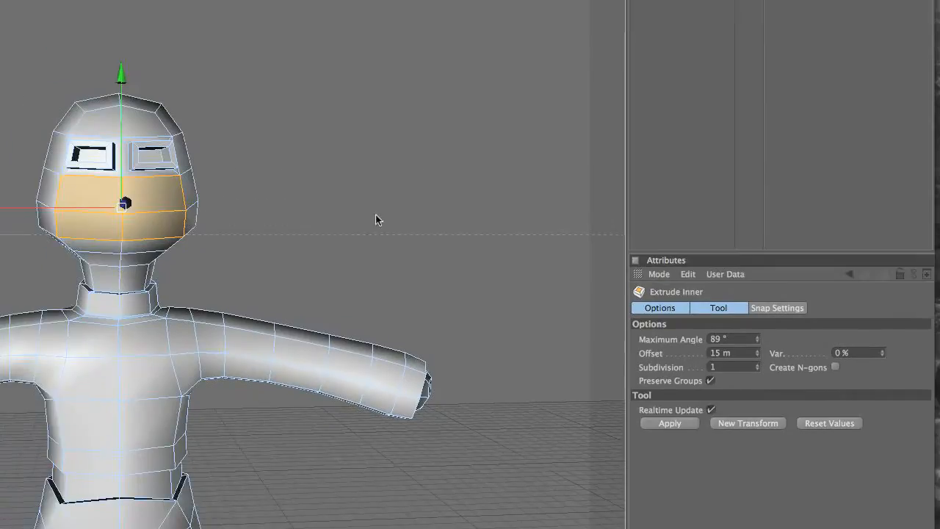
pyautogui.moveTo(120, 151)
pyautogui.mouseDown()
pyautogui.moveTo(136, 151)
pyautogui.moveTo(125, 151)
pyautogui.mouseUp()
pyautogui.moveTo(463, 263)
pyautogui.mouseDown()
pyautogui.moveTo(471, 226)
pyautogui.moveTo(462, 260)
pyautogui.mouseUp()
pyautogui.press('super+z')
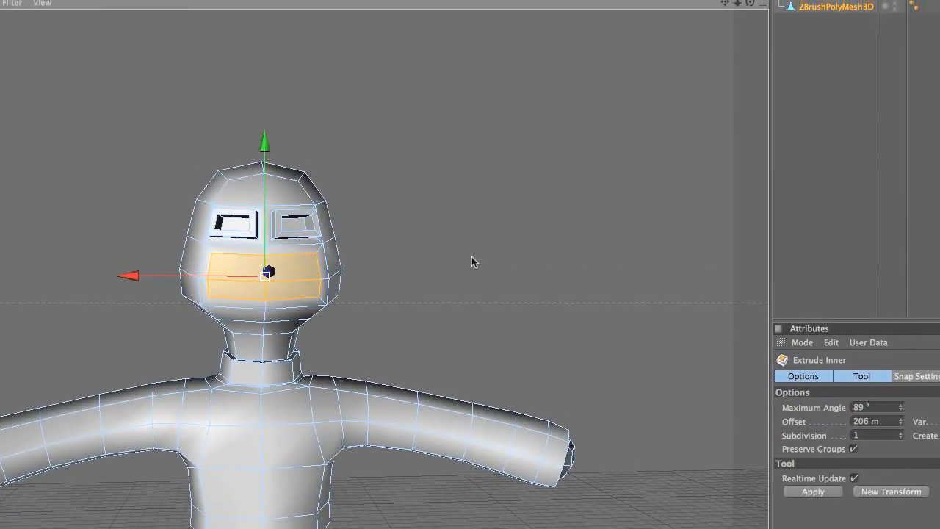
# Extrude the mouth area outward as a raised frame, and sink its inset centre inward by 26 m
pyautogui.keyDown('alt'); pyautogui.moveTo(476, 229); pyautogui.dragTo(464, 288); pyautogui.keyUp('alt')
pyautogui.press('d')
pyautogui.press('i')
pyautogui.press('d')
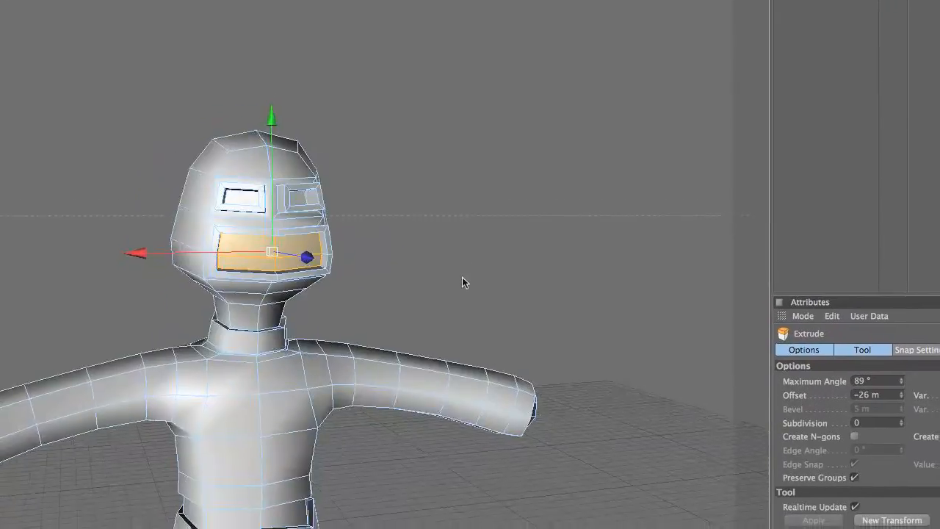
# Subdivide the selected polygons inside the mouth recess
pyautogui.scroll(5, 456, 273)
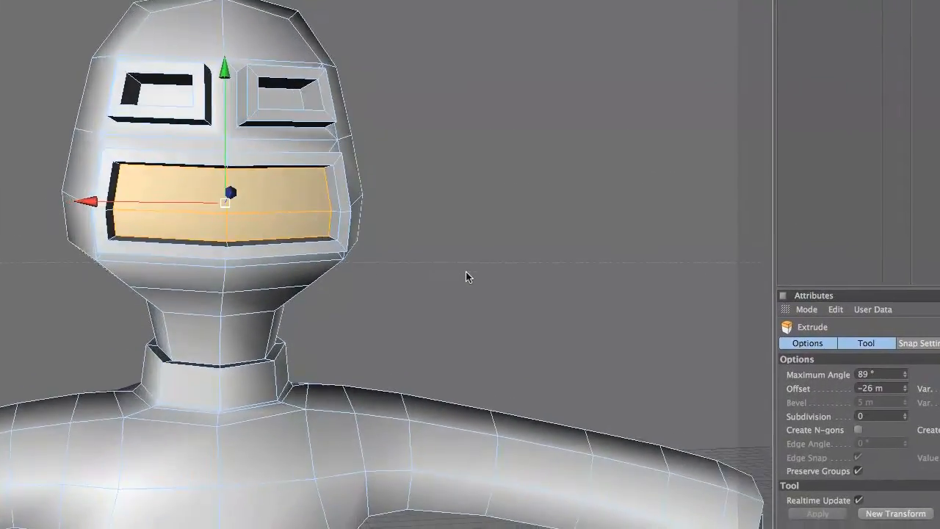
pyautogui.keyDown('alt'); pyautogui.moveTo(466, 272); pyautogui.dragTo(477, 236); pyautogui.keyUp('alt')
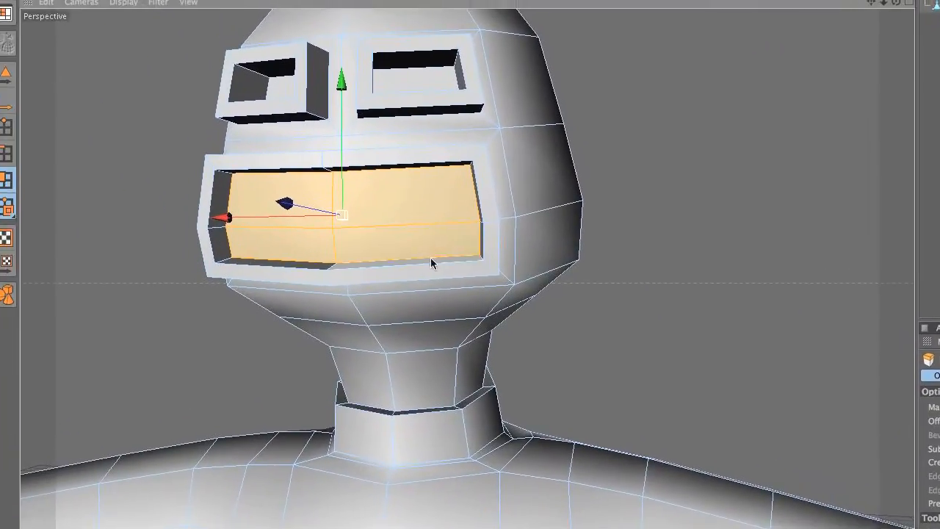
pyautogui.press('v')
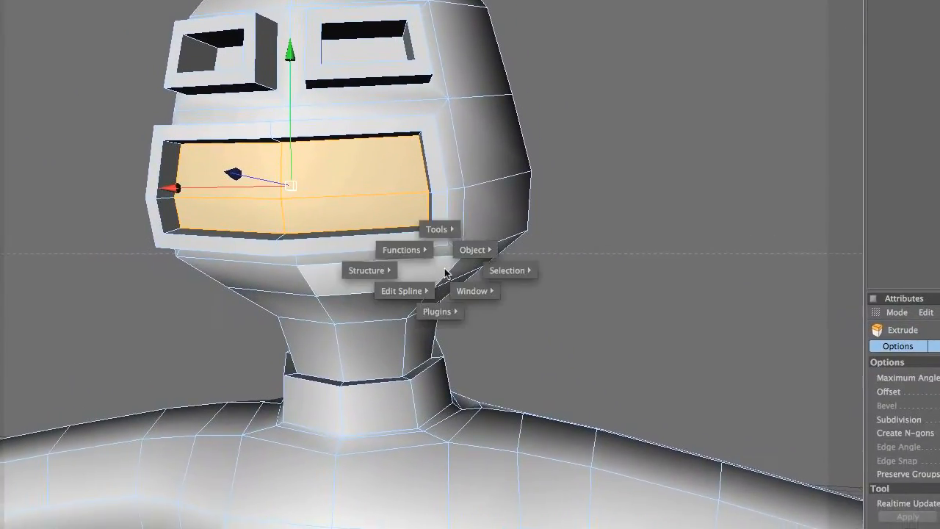
pyautogui.moveTo(389, 255)
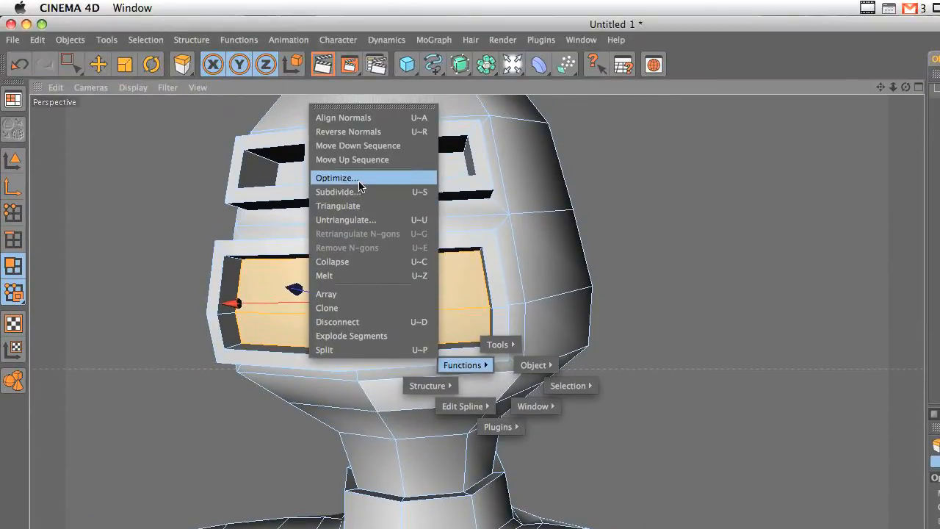
pyautogui.click(353, 91)
pyautogui.click(403, 223)
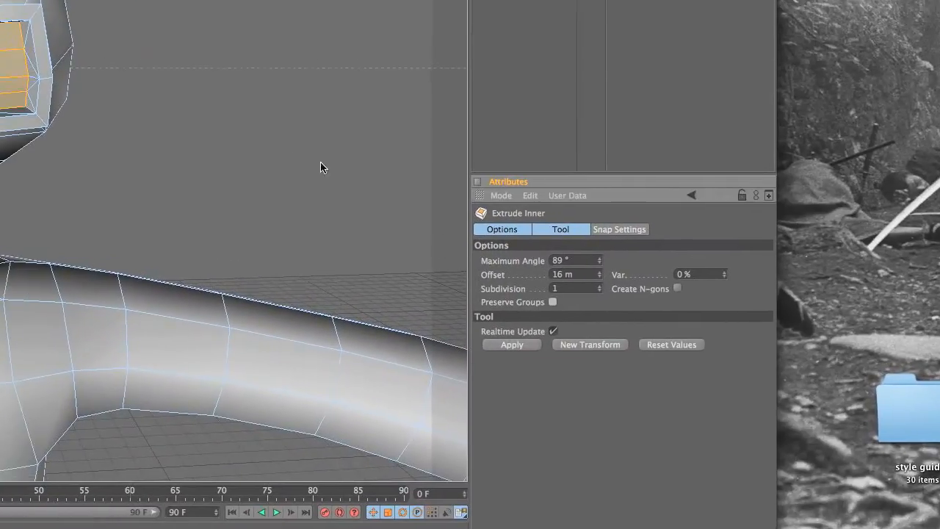
# Inset each subdivided mouth polygon separately with Preserve Groups off, and extrude the resulting panels outward by 13.9 m as teeth
pyautogui.moveTo(320, 168); pyautogui.dragTo(504, 263)
pyautogui.press('d')
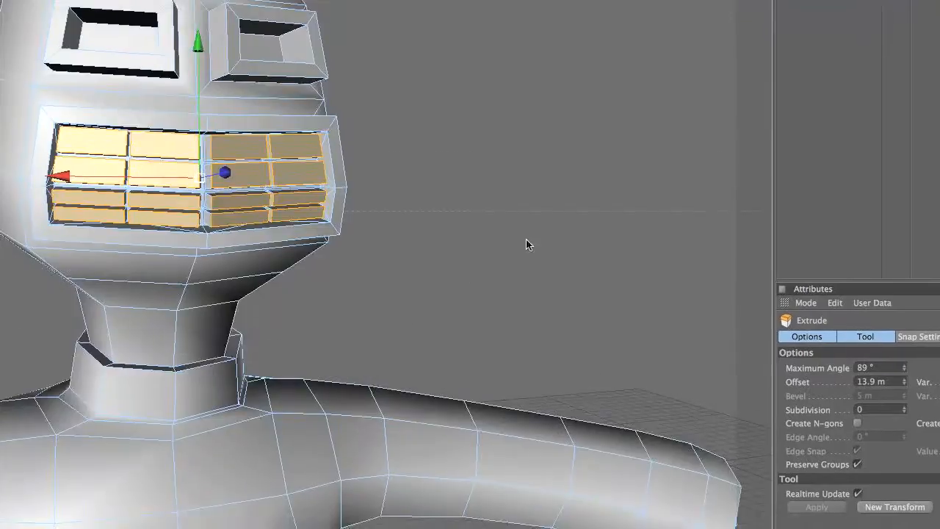
pyautogui.keyDown('alt'); pyautogui.moveTo(504, 263); pyautogui.dragTo(422, 289, button='right'); pyautogui.keyUp('alt')
pyautogui.keyDown('alt'); pyautogui.moveTo(473, 270); pyautogui.dragTo(496, 221, button='right'); pyautogui.keyUp('alt')
pyautogui.keyDown('alt'); pyautogui.moveTo(496, 221); pyautogui.dragTo(489, 266); pyautogui.keyUp('alt')
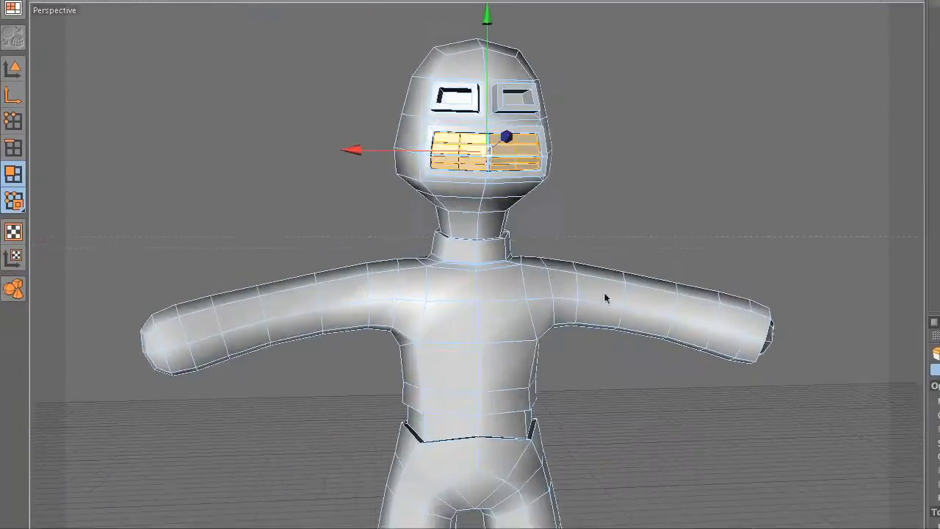
pyautogui.moveTo(489, 265)
pyautogui.keyDown('alt'); pyautogui.mouseDown(button='right')
pyautogui.moveTo(480, 267)
pyautogui.moveTo(491, 269)
pyautogui.mouseUp(button='right'); pyautogui.keyUp('alt')
pyautogui.keyDown('alt'); pyautogui.moveTo(519, 272); pyautogui.dragTo(490, 266); pyautogui.keyUp('alt')
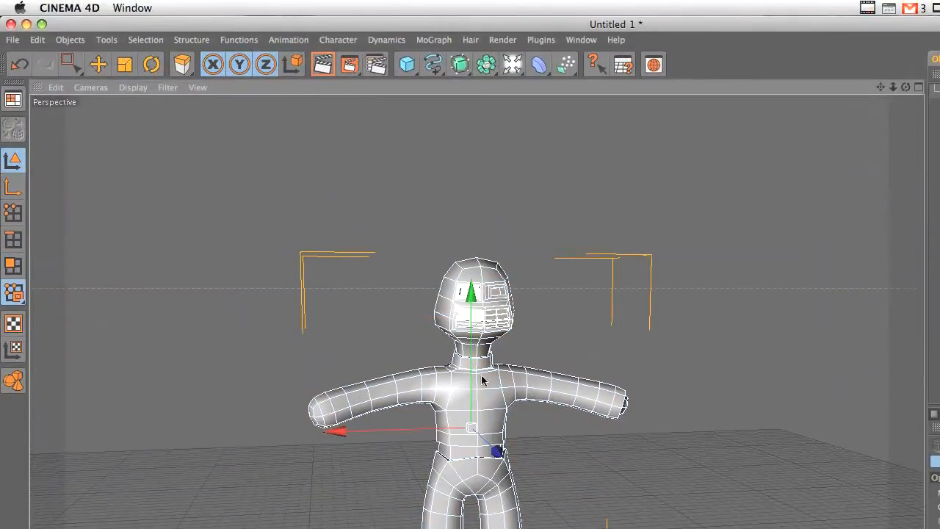
# Save the scene as exp-lode.c4d in the Documents folder
pyautogui.press('super+s')
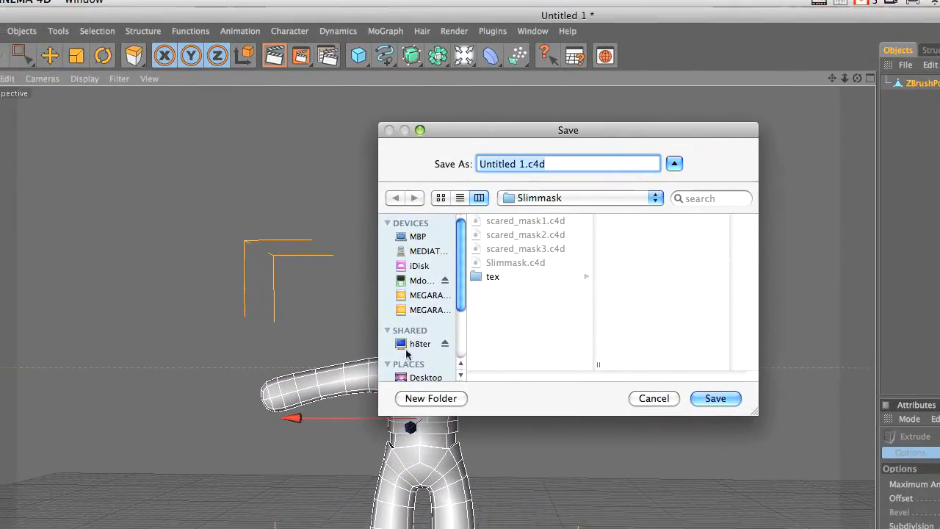
pyautogui.scroll(-5, 444, 354)
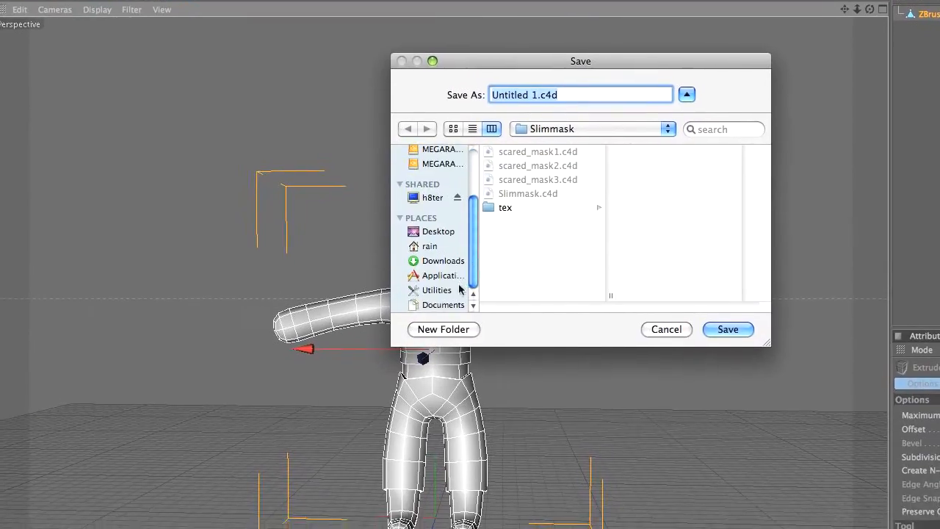
pyautogui.click(443, 304)
pyautogui.click(534, 95)
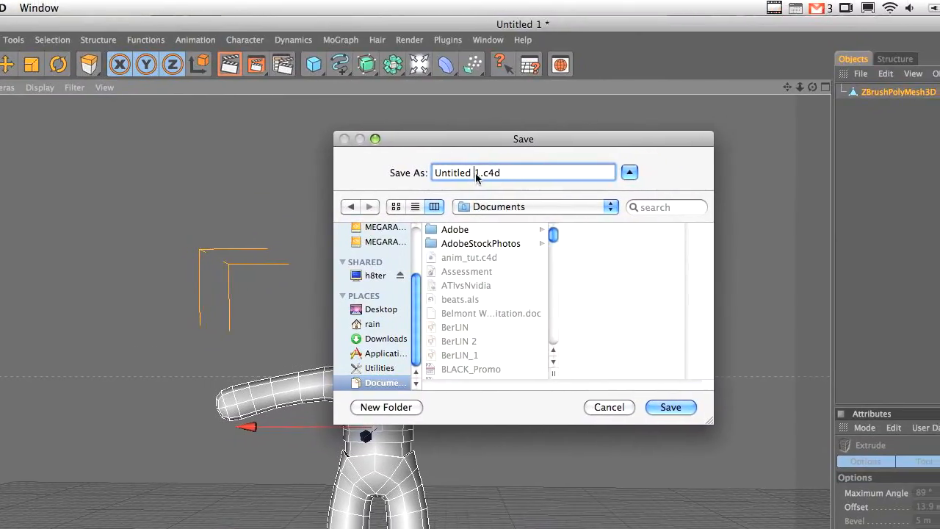
pyautogui.moveTo(480, 173); pyautogui.dragTo(384, 174)
pyautogui.write('exp-lode')
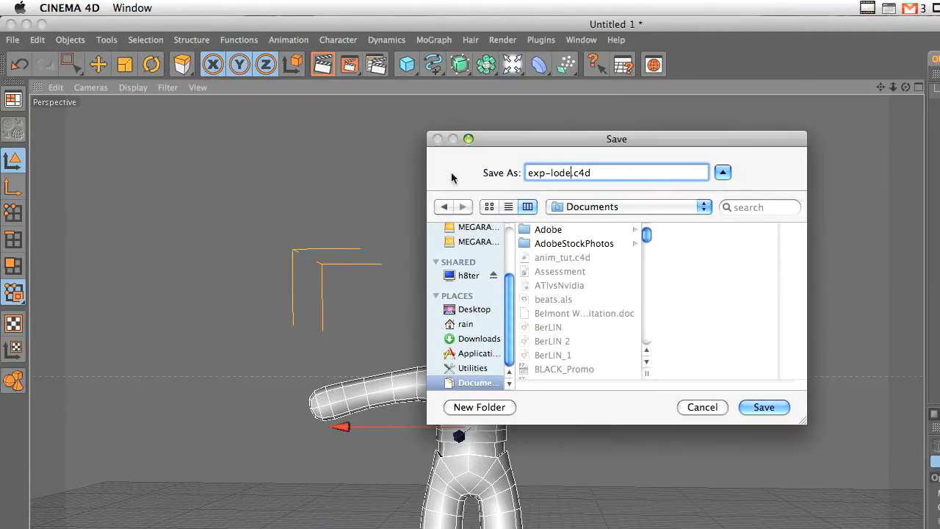
pyautogui.press('Return')
# Switch the workspace to the BodyPaint painting layout for the finished figure
pyautogui.keyDown('alt'); pyautogui.moveTo(598, 416); pyautogui.dragTo(590, 373, button='middle'); pyautogui.keyUp('alt')
pyautogui.scroll(-2, 599, 381)
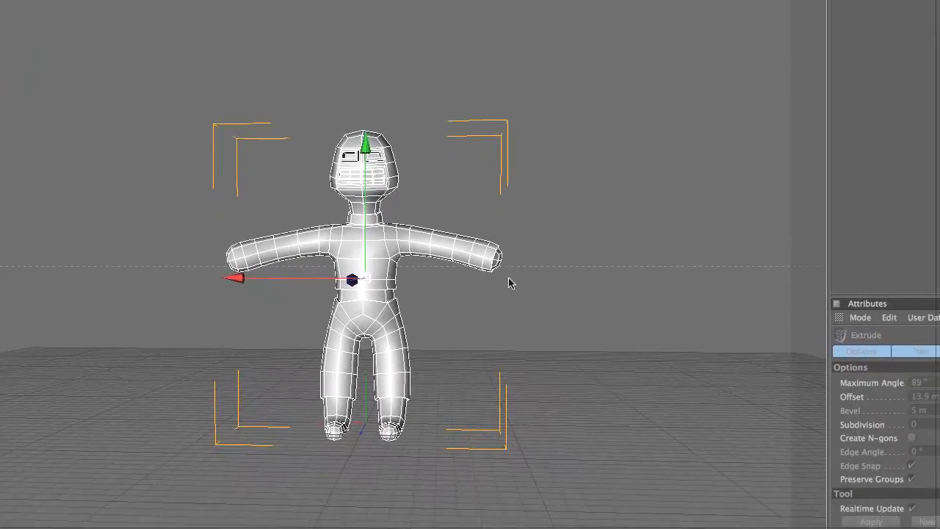
pyautogui.keyDown('alt'); pyautogui.moveTo(605, 385); pyautogui.dragTo(544, 416); pyautogui.keyUp('alt')
pyautogui.scroll(4, 545, 414)
pyautogui.keyDown('alt'); pyautogui.moveTo(416, 284); pyautogui.dragTo(491, 267); pyautogui.keyUp('alt')
pyautogui.scroll(-2, 488, 266)
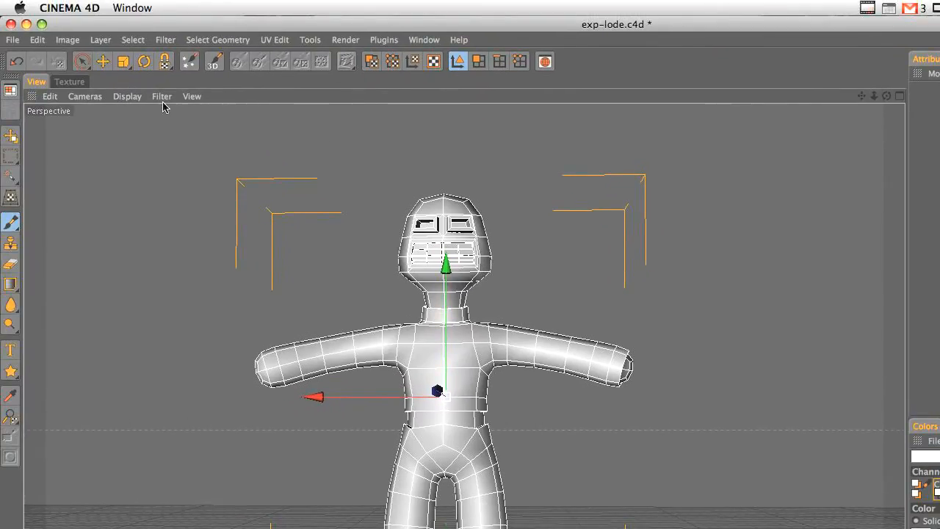
pyautogui.click(11, 91)
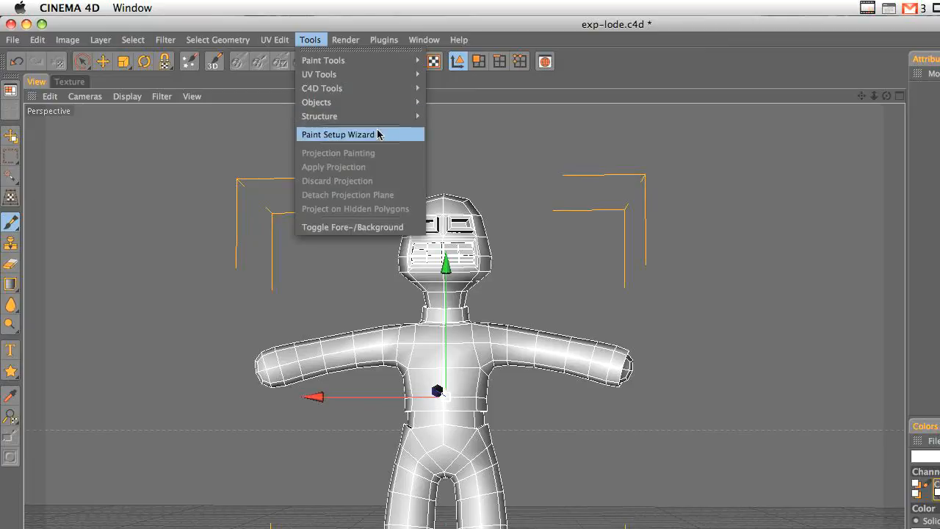
# Run the Paint Setup Wizard on the figure mesh with Color and Displacement channels and a maximum texture size of 4096
pyautogui.click(378, 135)
pyautogui.moveTo(408, 22); pyautogui.dragTo(463, 123)
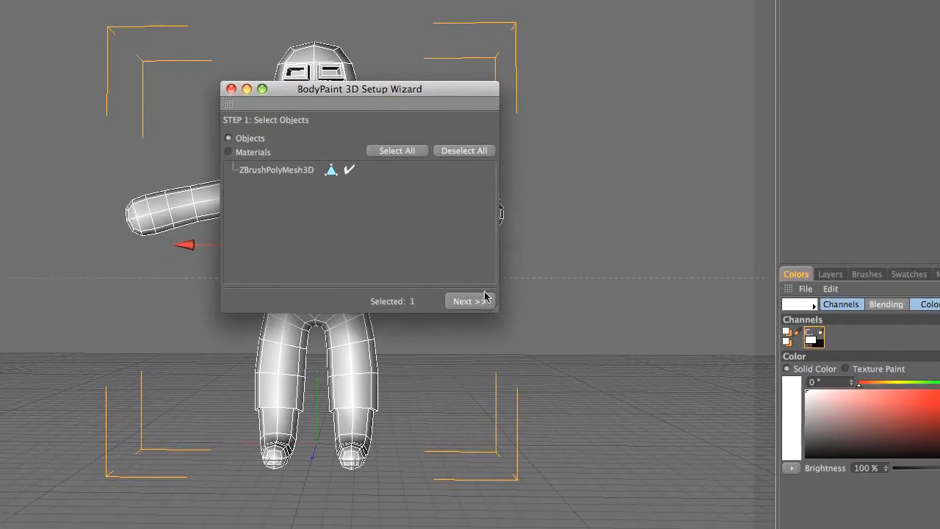
pyautogui.click(471, 274)
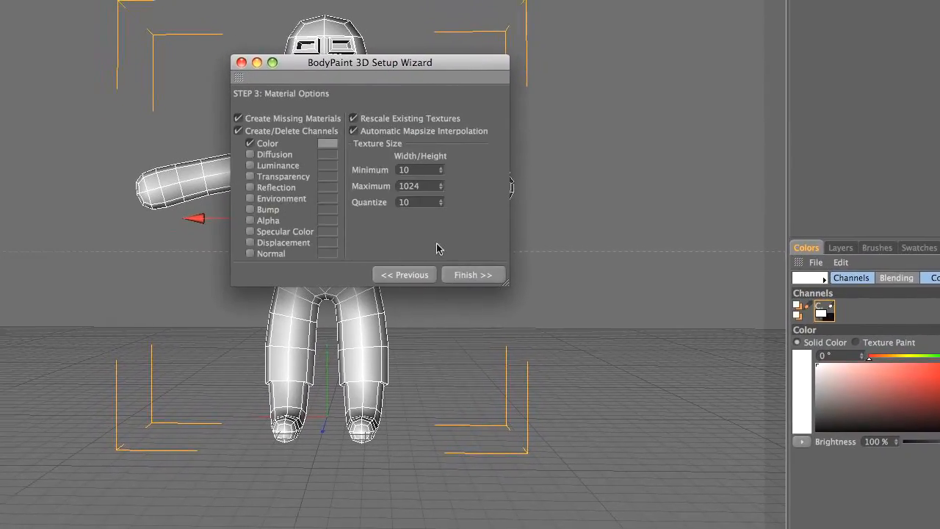
pyautogui.click(412, 186)
pyautogui.moveTo(455, 244); pyautogui.dragTo(430, 244)
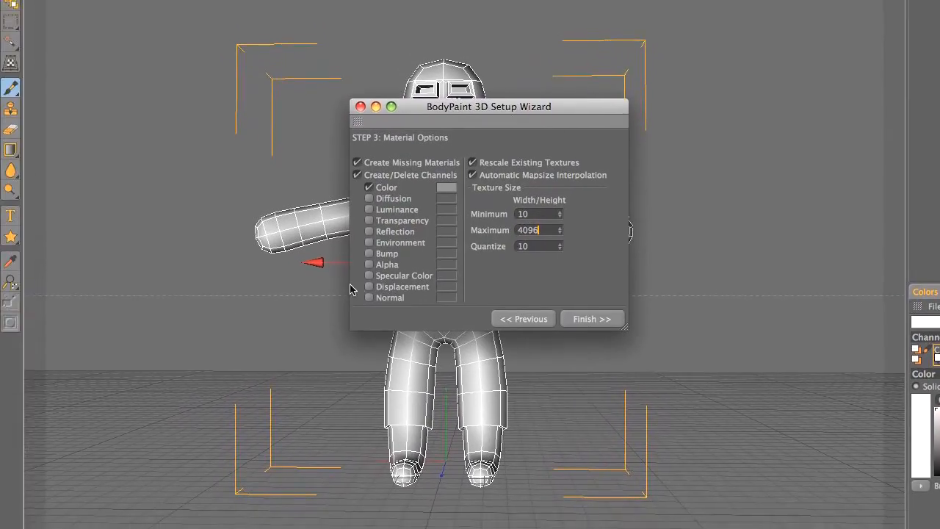
pyautogui.click(328, 304)
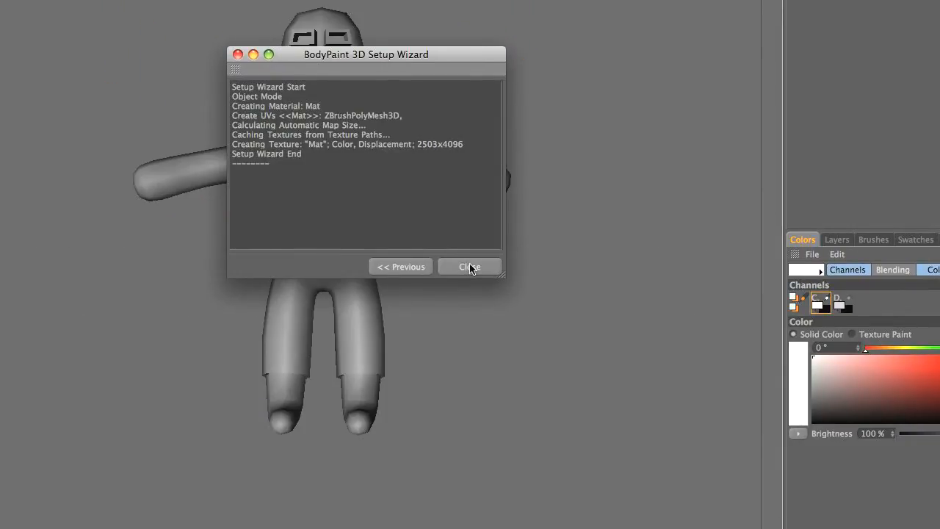
pyautogui.click(468, 269)
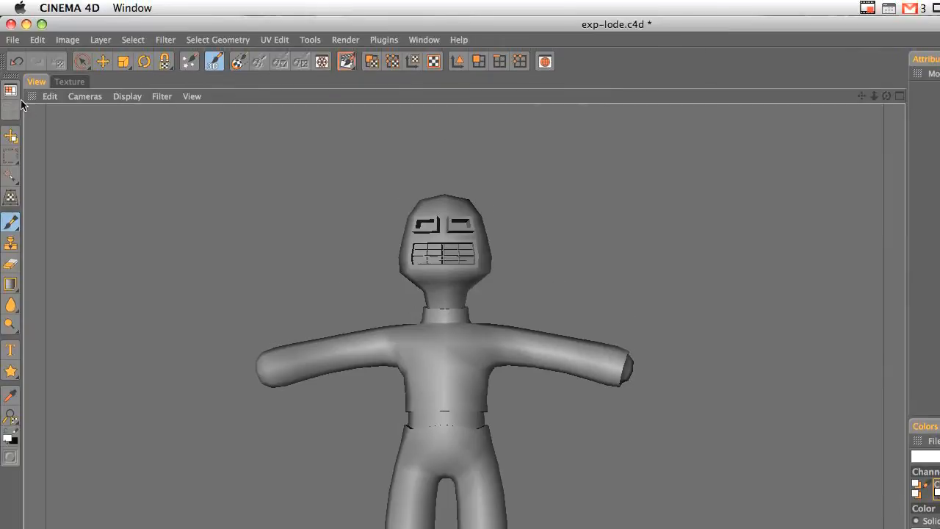
# Switch the workspace to the Standard layout and activate the Move tool
pyautogui.click(11, 91)
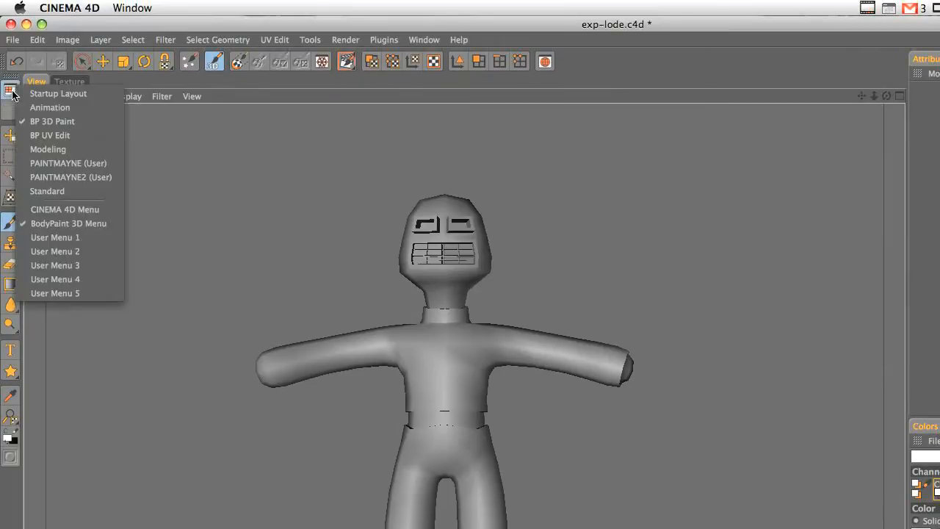
pyautogui.click(80, 195)
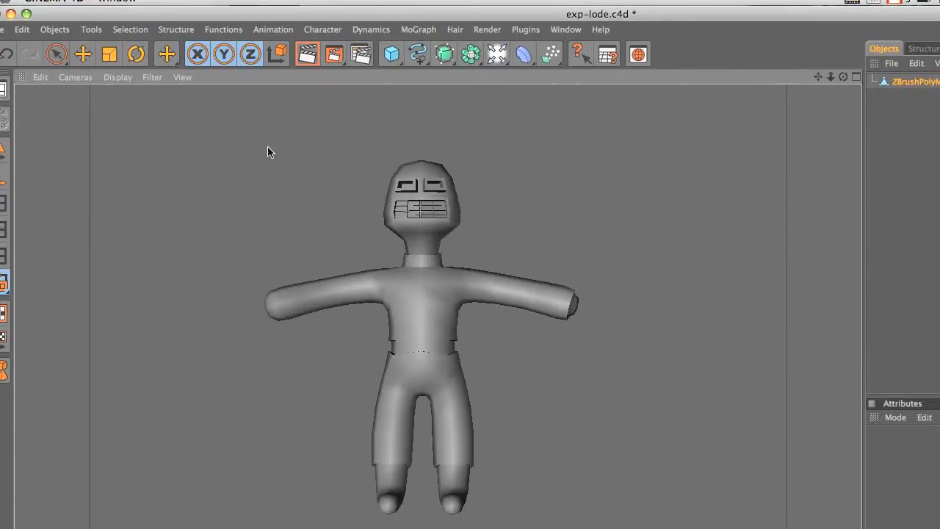
pyautogui.click(99, 67)
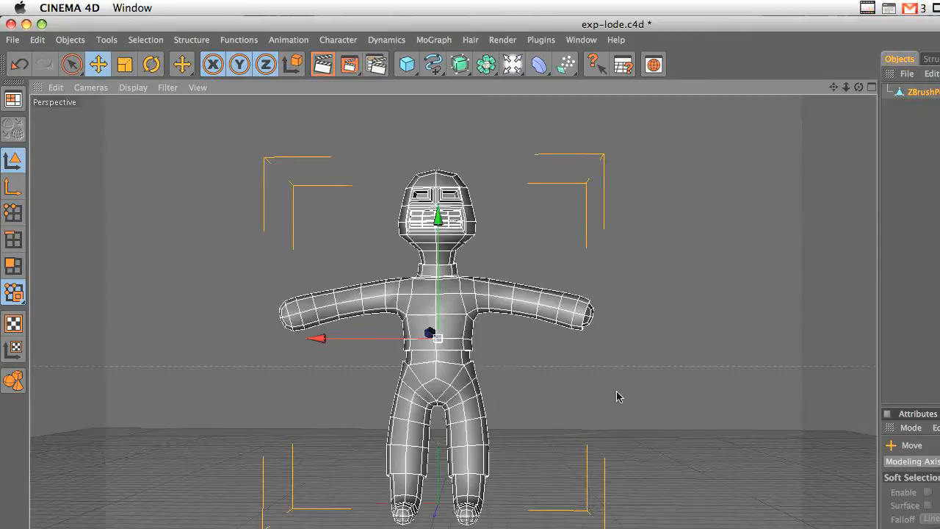
# Save the changes to the textures of project exp-lode.c4d
pyautogui.keyDown('alt'); pyautogui.moveTo(595, 396); pyautogui.dragTo(617, 393); pyautogui.keyUp('alt')
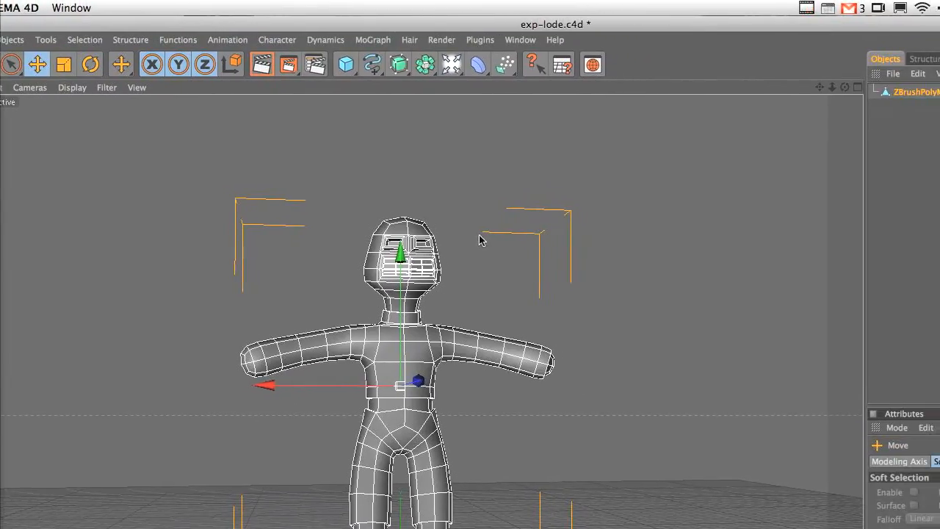
pyautogui.press('super+w')
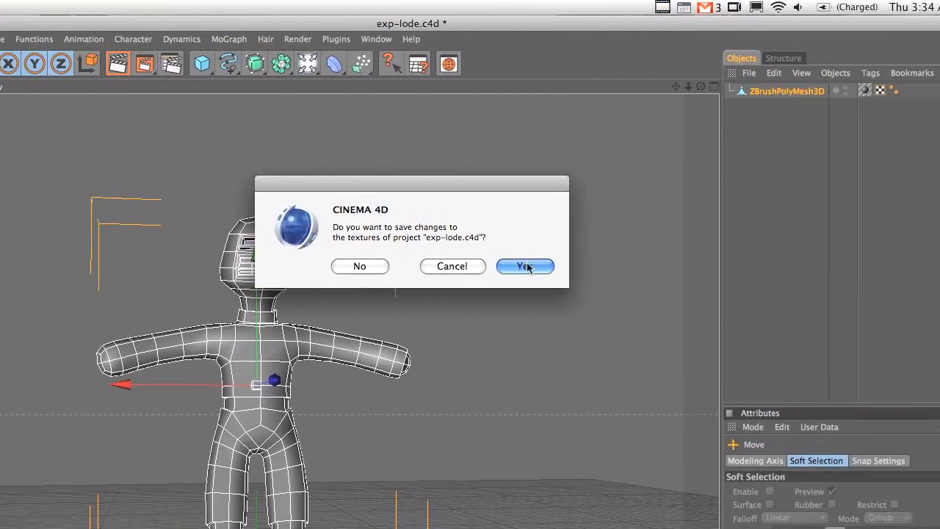
pyautogui.click(598, 267)
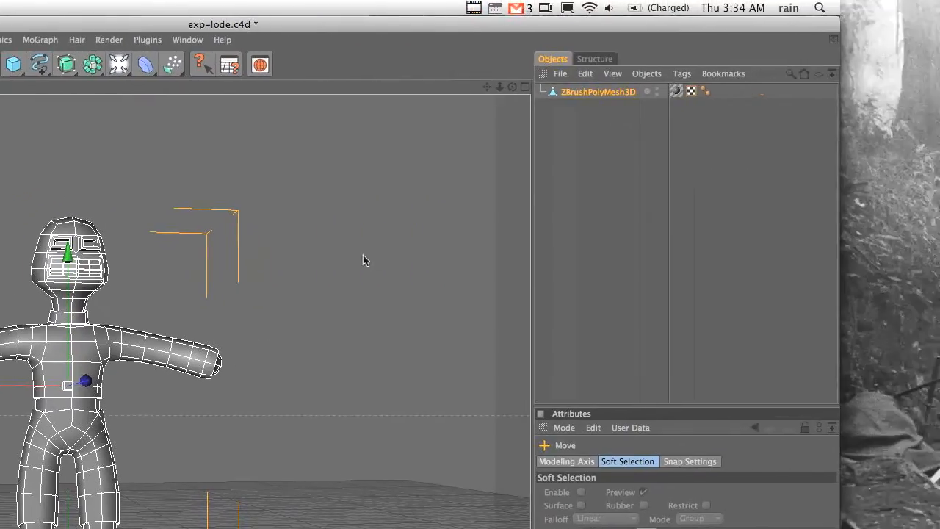
# Render the active view to preview the front of the figure
pyautogui.moveTo(225, 411); pyautogui.dragTo(347, 377)
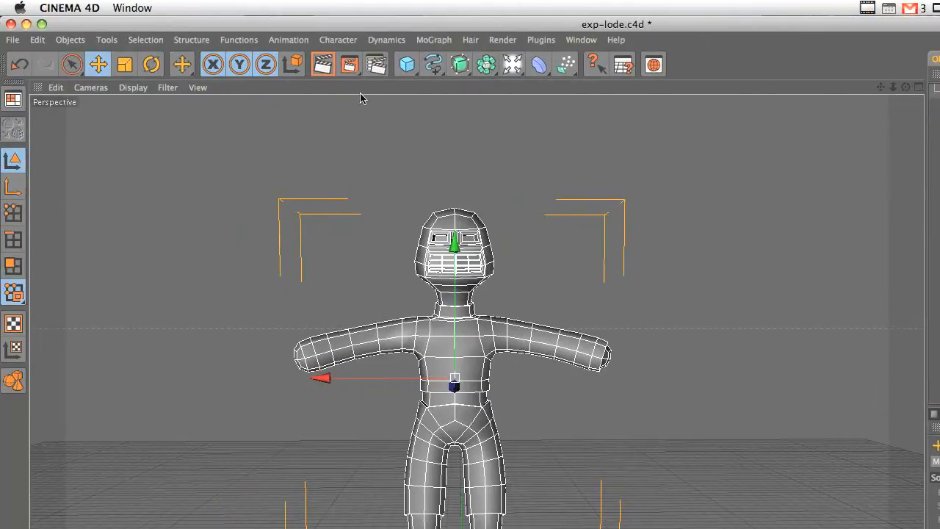
pyautogui.hotkey('ctrl', 'r')
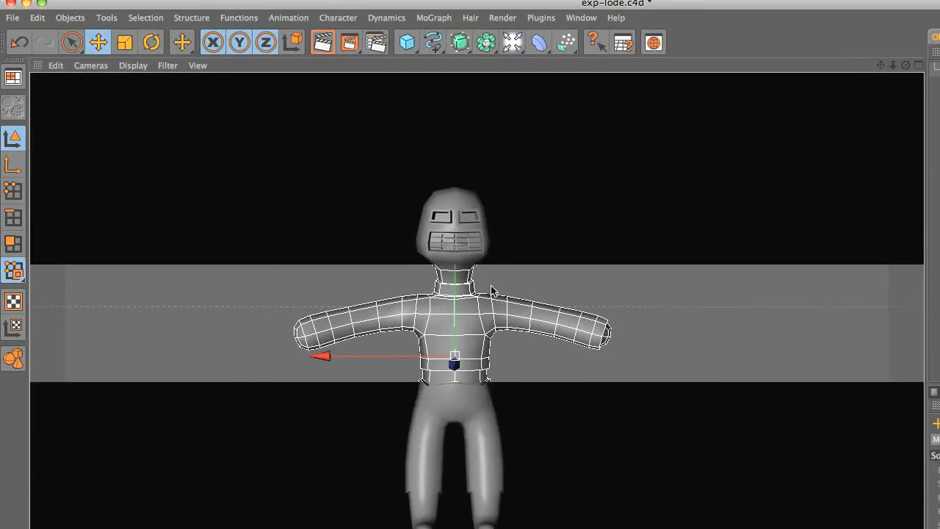
pyautogui.click(557, 353)
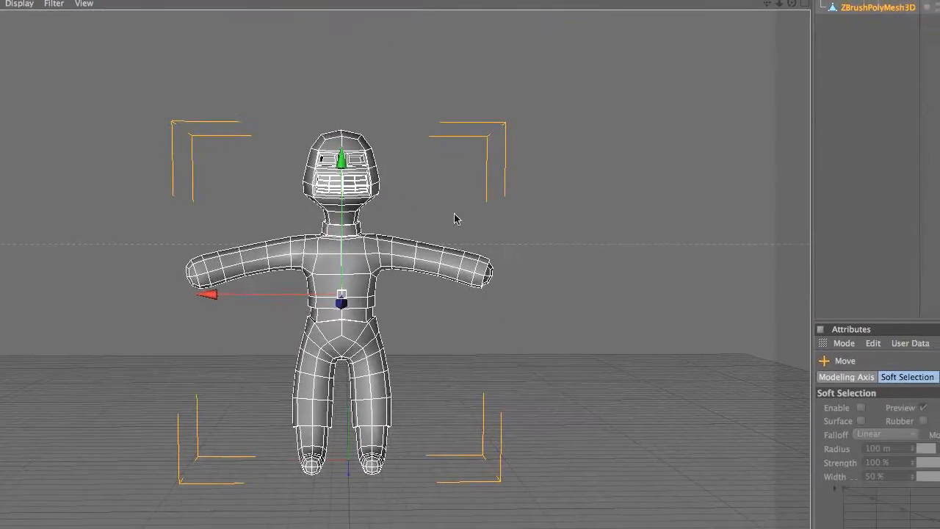
# Check the figure mesh's point and polygon counts in its object information
pyautogui.keyDown('alt'); pyautogui.moveTo(516, 263); pyautogui.dragTo(560, 350); pyautogui.keyUp('alt')
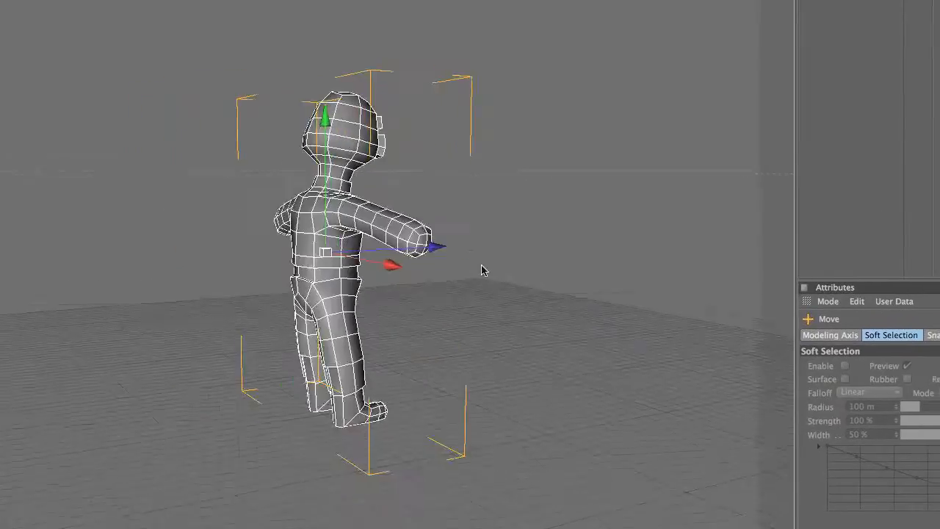
pyautogui.keyDown('alt'); pyautogui.moveTo(482, 270); pyautogui.dragTo(419, 203); pyautogui.keyUp('alt')
pyautogui.rightClick(495, 93)
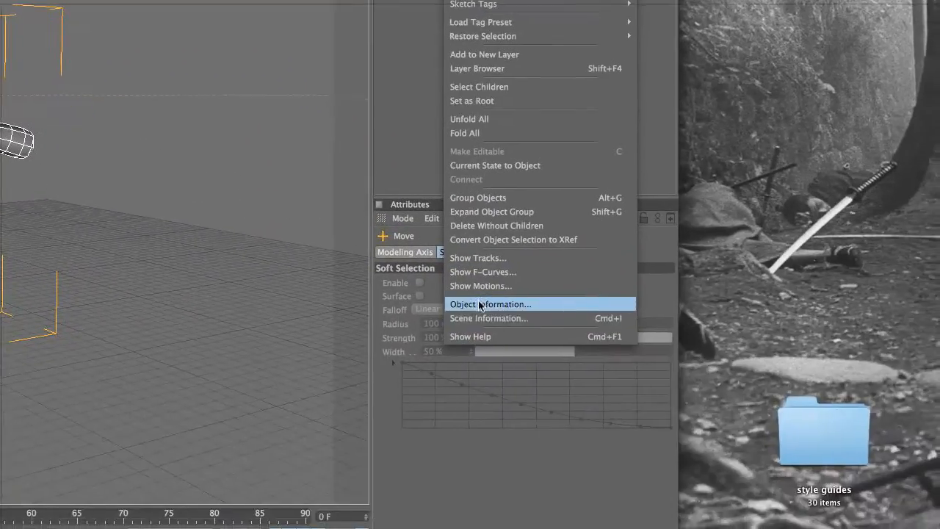
pyautogui.click(543, 513)
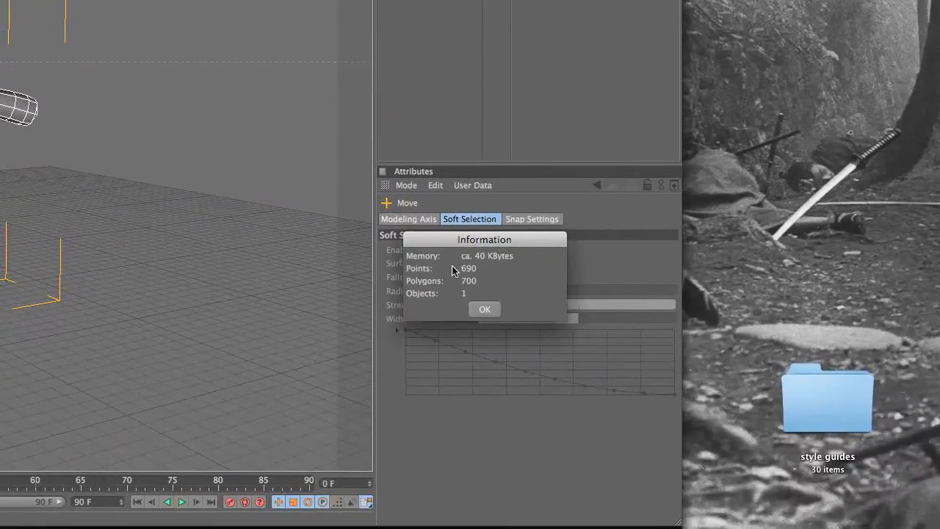
pyautogui.click(475, 307)
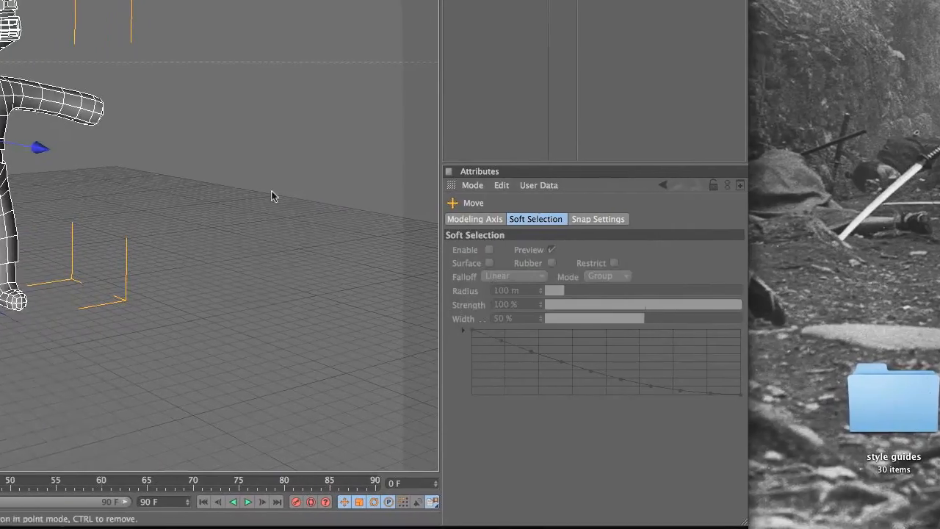
# Deselect the figure and export the model as exp-lode1.obj in the Documents folder
pyautogui.keyDown('alt'); pyautogui.moveTo(75, 157); pyautogui.dragTo(67, 156); pyautogui.keyUp('alt')
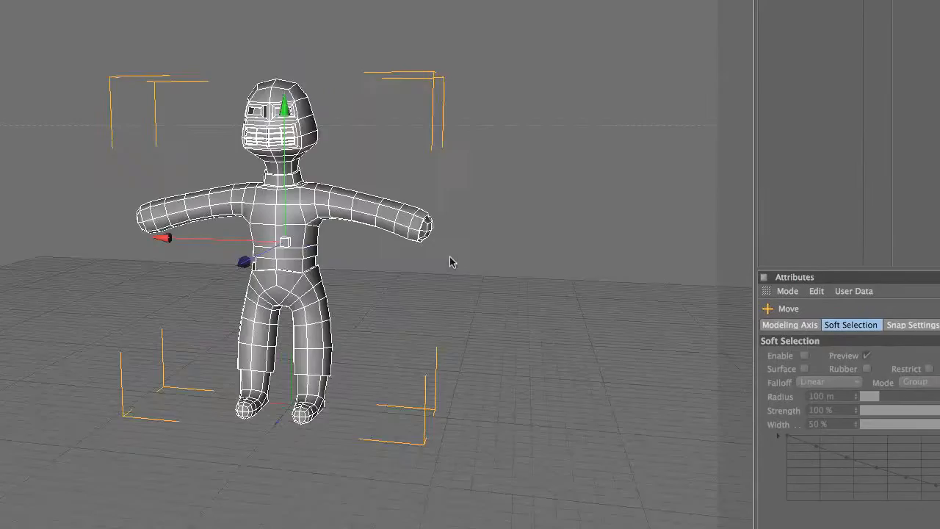
pyautogui.moveTo(450, 256)
pyautogui.keyDown('alt'); pyautogui.mouseDown()
pyautogui.moveTo(458, 256)
pyautogui.moveTo(453, 268)
pyautogui.mouseUp(); pyautogui.keyUp('alt')
pyautogui.click(502, 240)
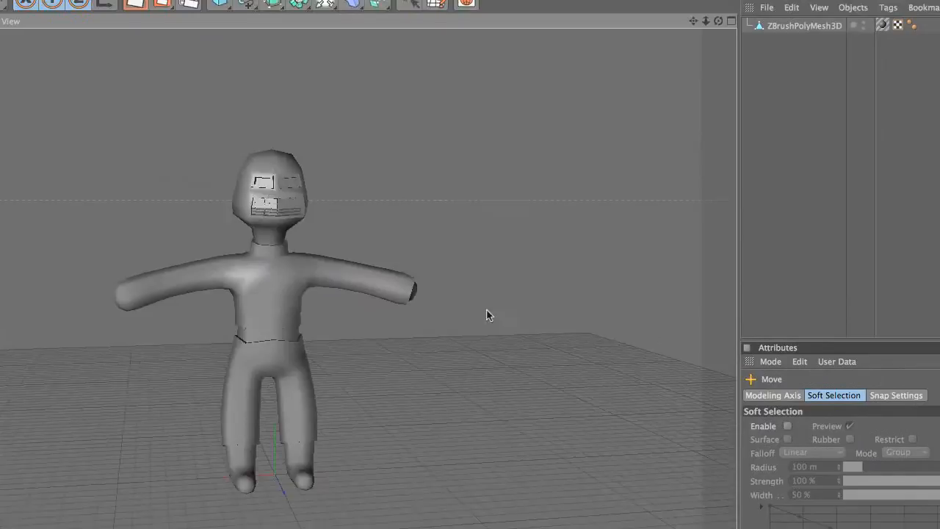
pyautogui.keyDown('alt'); pyautogui.moveTo(487, 310); pyautogui.dragTo(398, 323); pyautogui.keyUp('alt')
pyautogui.keyDown('alt'); pyautogui.moveTo(440, 264); pyautogui.dragTo(469, 268); pyautogui.keyUp('alt')
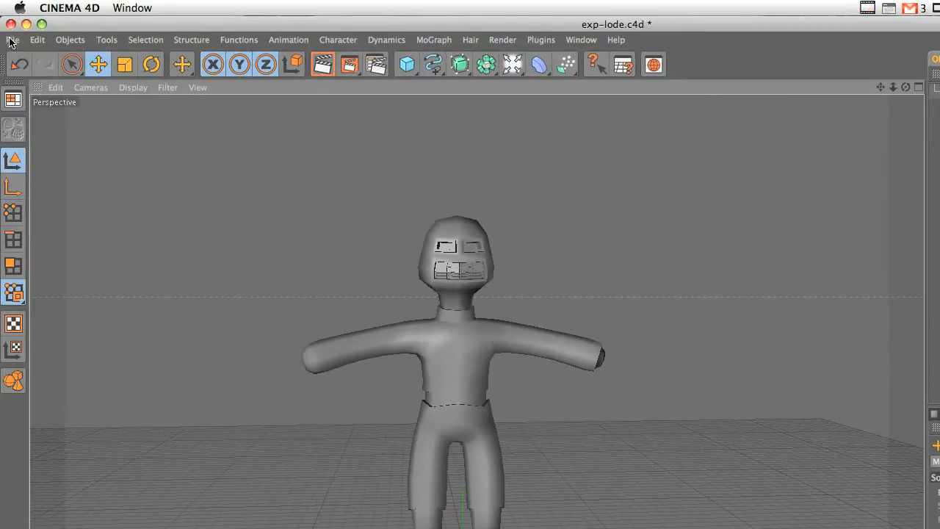
pyautogui.click(183, 408)
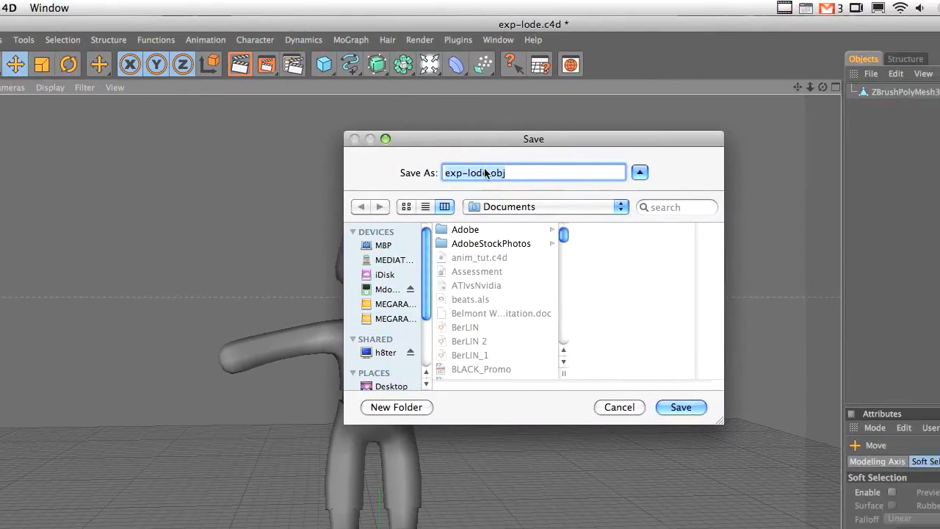
pyautogui.click(569, 130)
pyautogui.write('1')
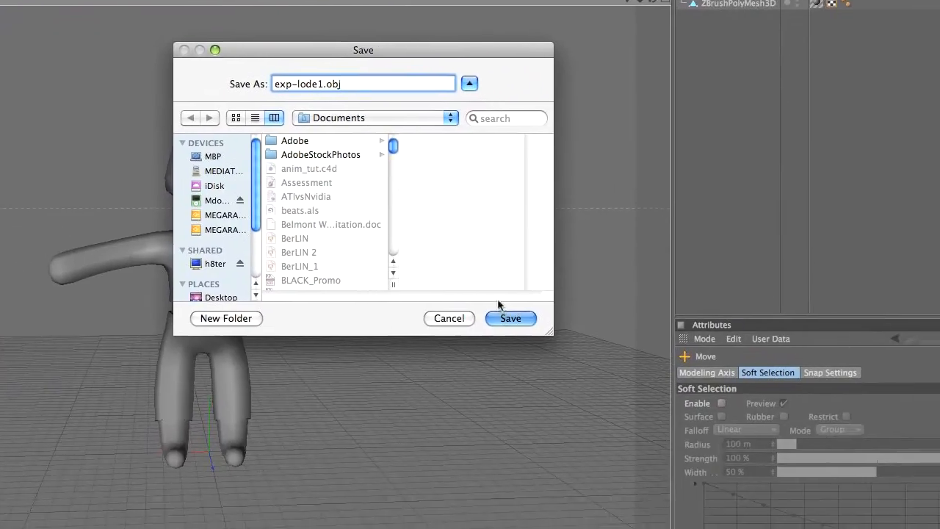
pyautogui.click(667, 407)
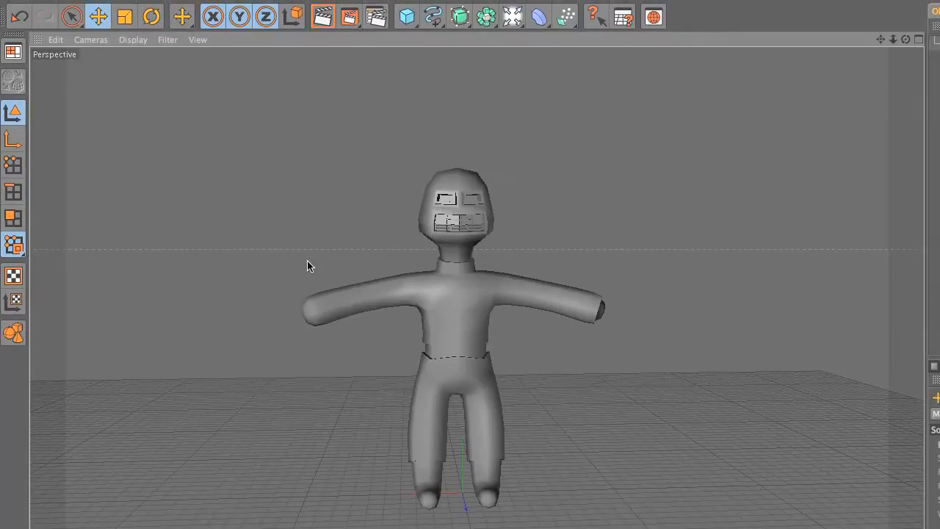
# Switch to ZBrush and reset it to its initial state with Init ZBrush
pyautogui.press('super+Tab')
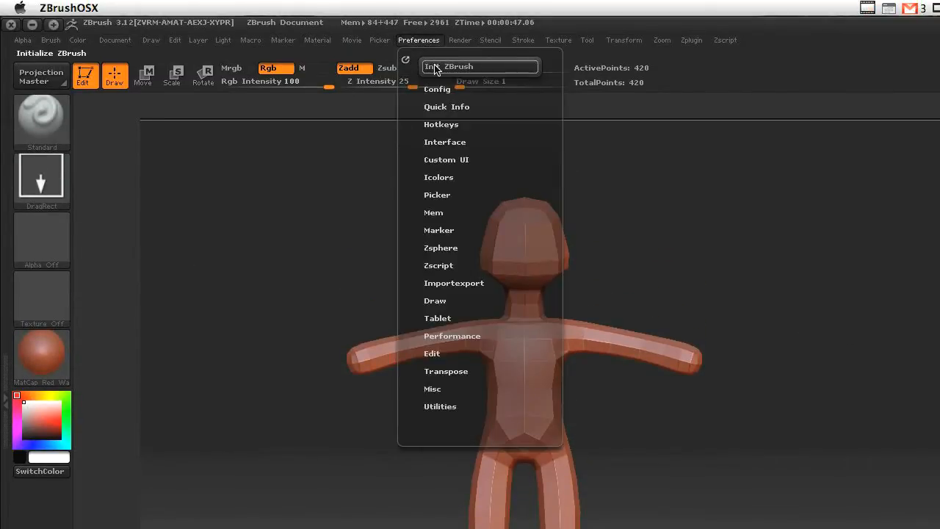
pyautogui.click(745, 257)
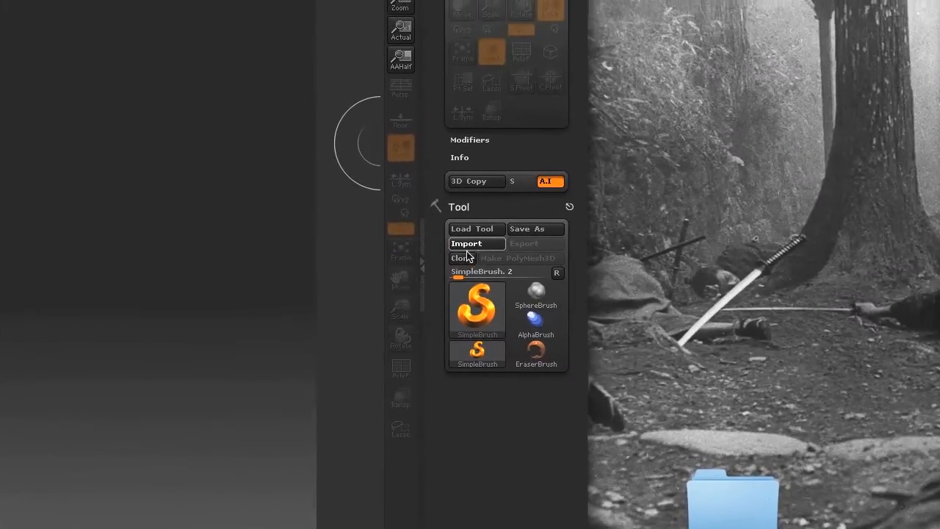
# Import exp-lode1.obj from the Documents folder and draw the mesh on the canvas in Edit mode
pyautogui.click(456, 179)
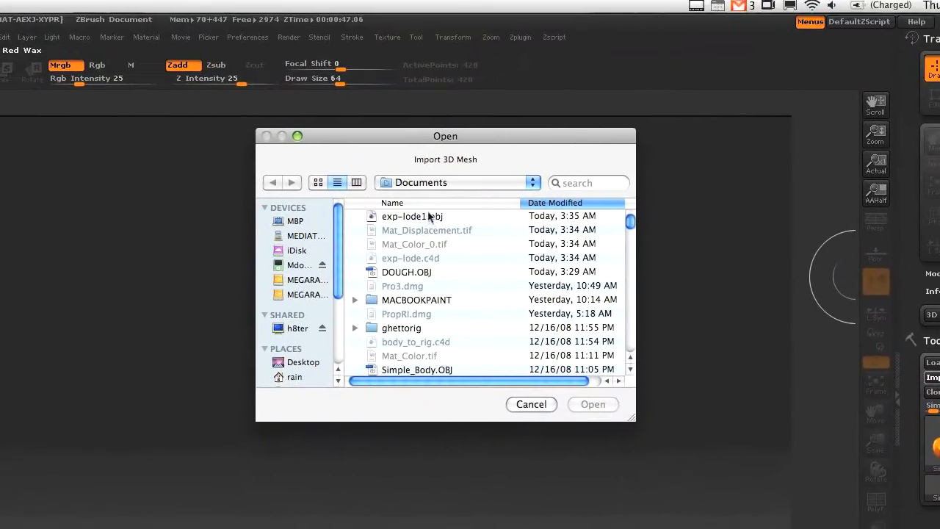
pyautogui.click(357, 147)
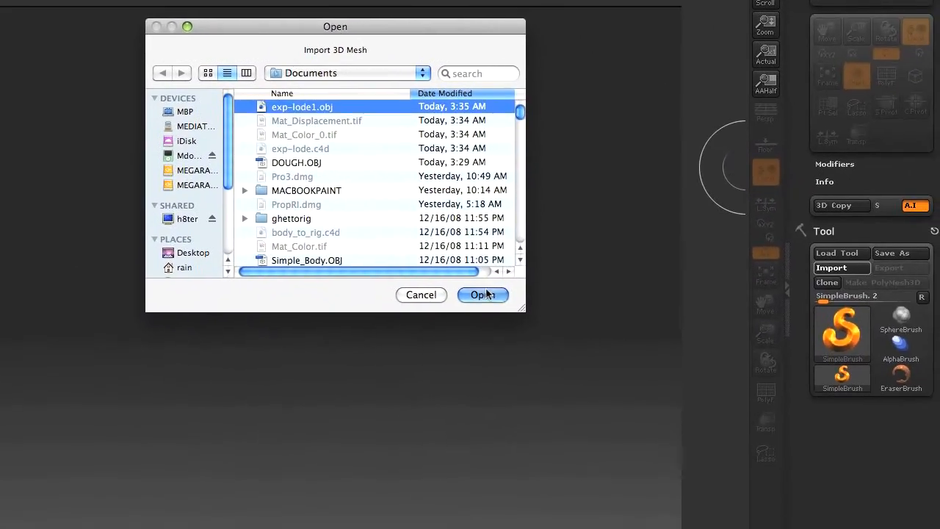
pyautogui.click(484, 294)
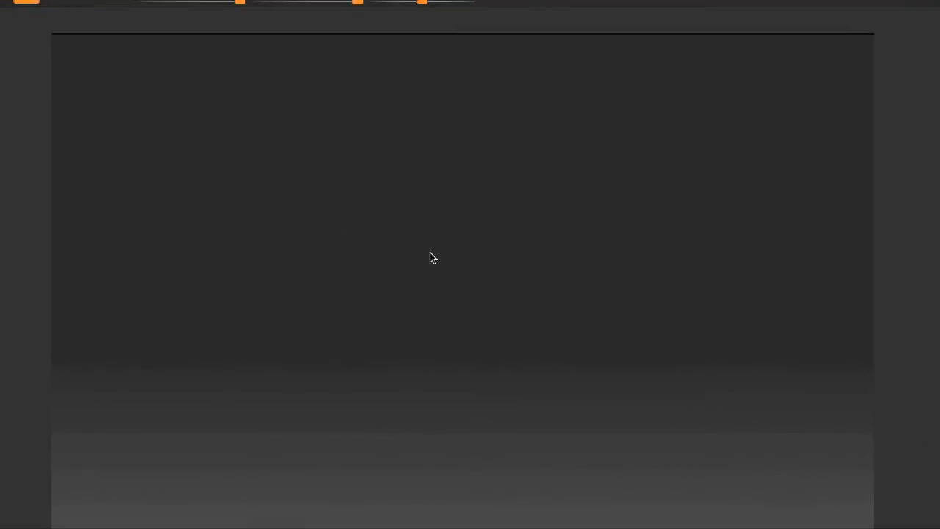
pyautogui.moveTo(429, 252)
pyautogui.mouseDown()
pyautogui.moveTo(472, 337)
pyautogui.moveTo(461, 412)
pyautogui.moveTo(439, 412)
pyautogui.mouseUp()
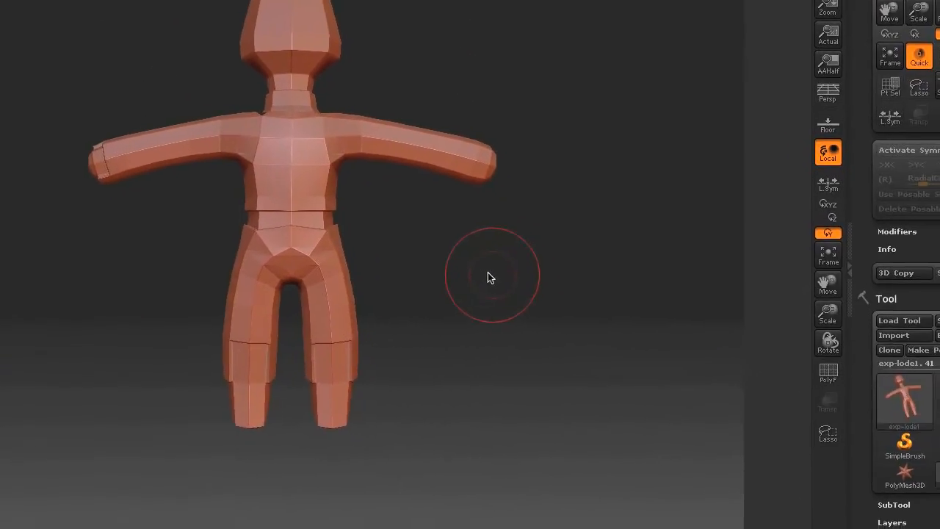
pyautogui.moveTo(467, 287); pyautogui.dragTo(105, 300)
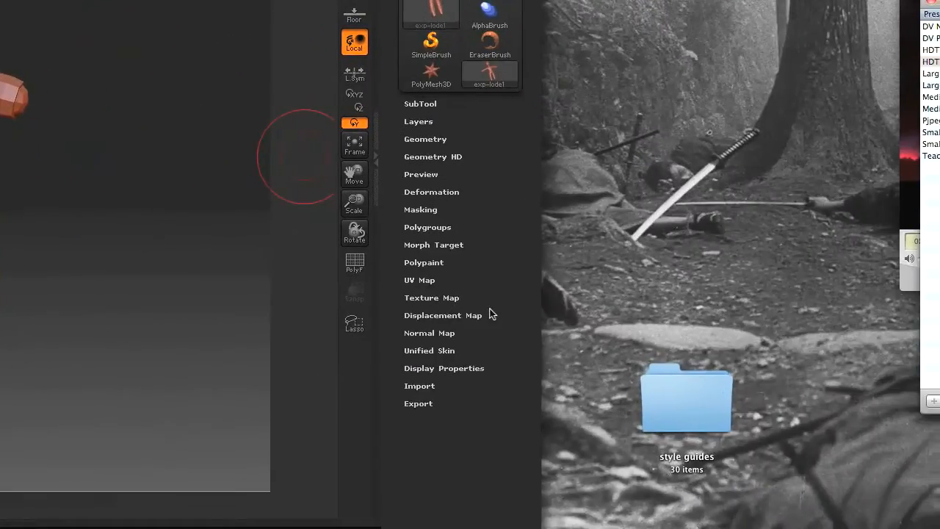
# Store a morph target for the imported mesh and divide its geometry to SDiv 3 with Smt on
pyautogui.click(435, 246)
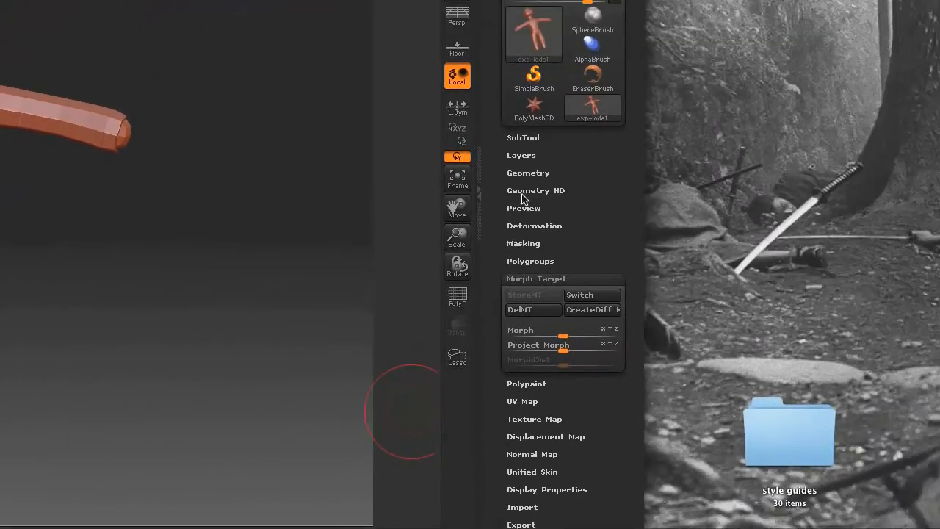
pyautogui.click(528, 172)
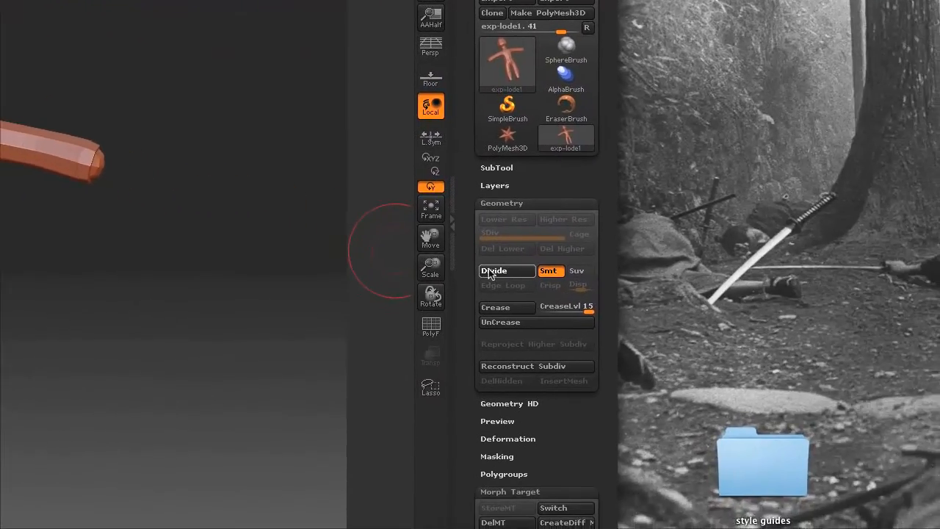
pyautogui.click(490, 274)
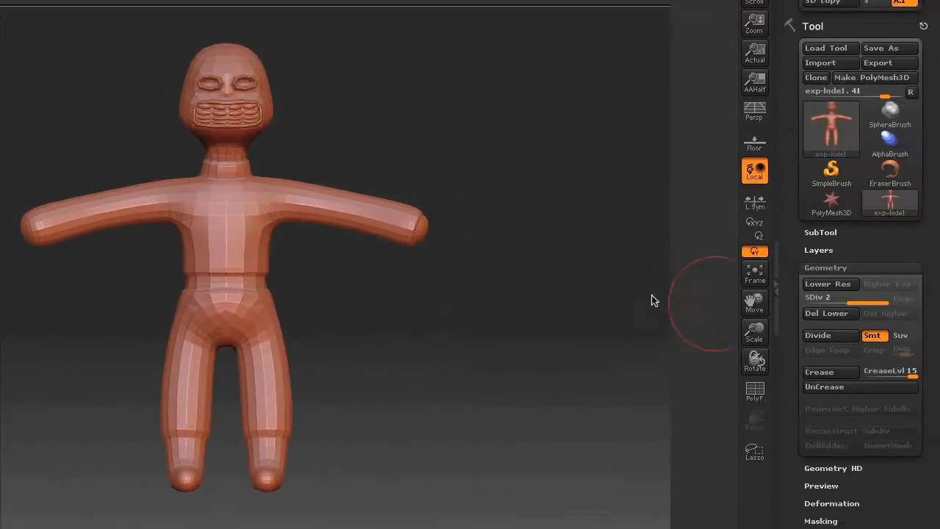
pyautogui.click(804, 335)
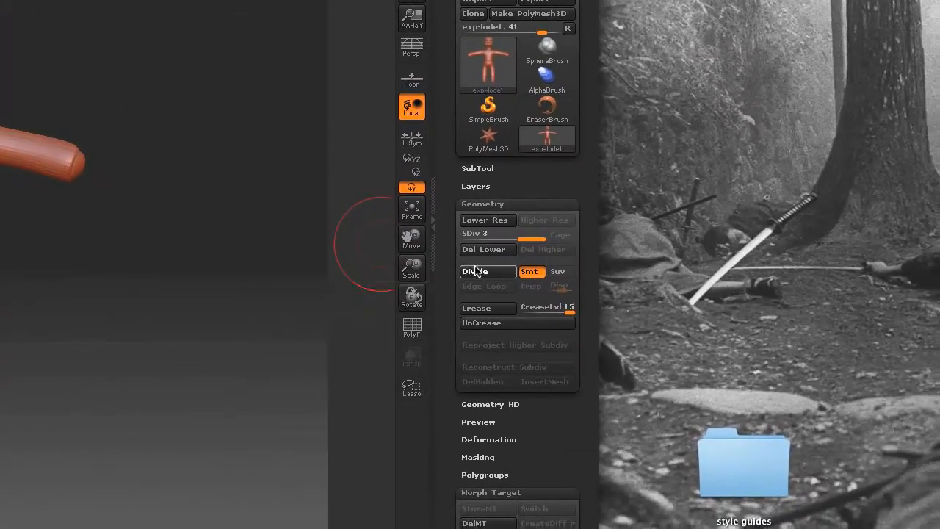
# Divide the figure's geometry further to SDiv 7
pyautogui.click(475, 271)
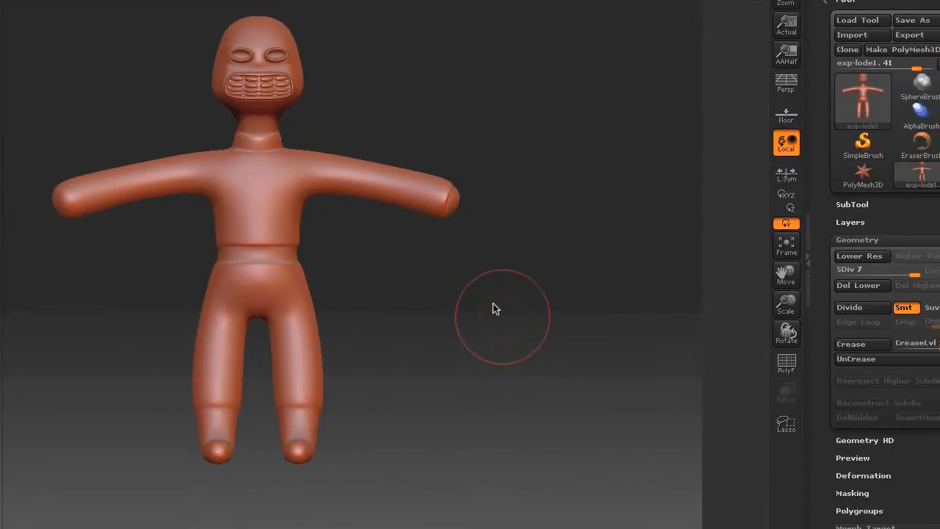
pyautogui.moveTo(474, 272); pyautogui.dragTo(521, 271)
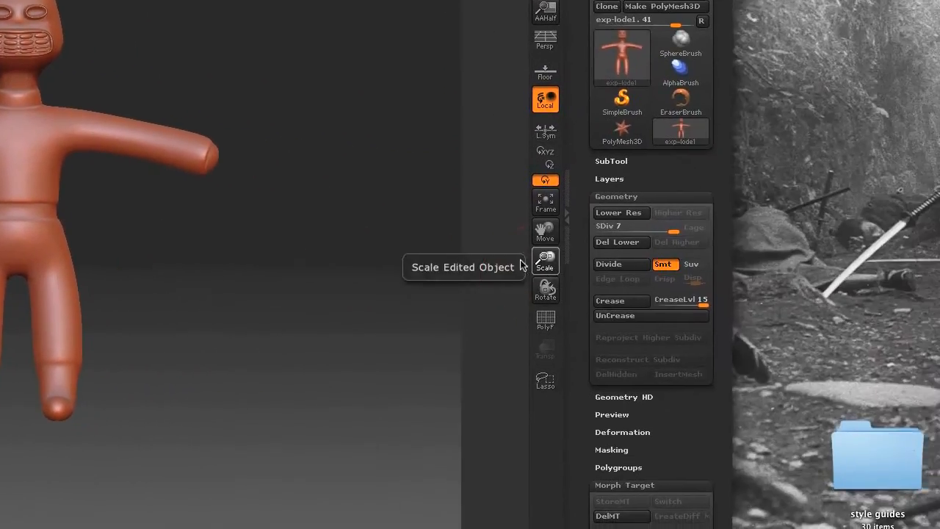
# With the Stitch1 brush, stroke stitches diagonally down the torso, and at Z Intensity 43 across the chest and both arms
pyautogui.moveTo(641, 272); pyautogui.dragTo(646, 366)
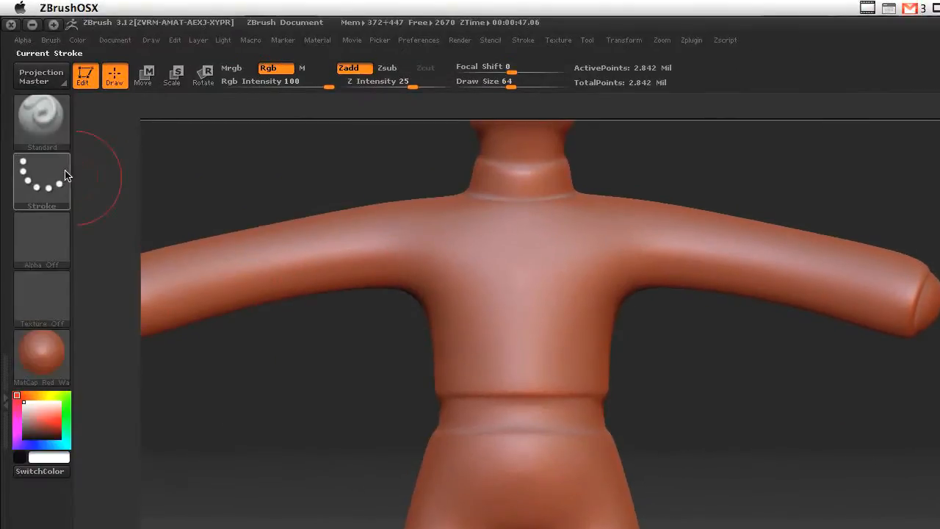
pyautogui.click(49, 138)
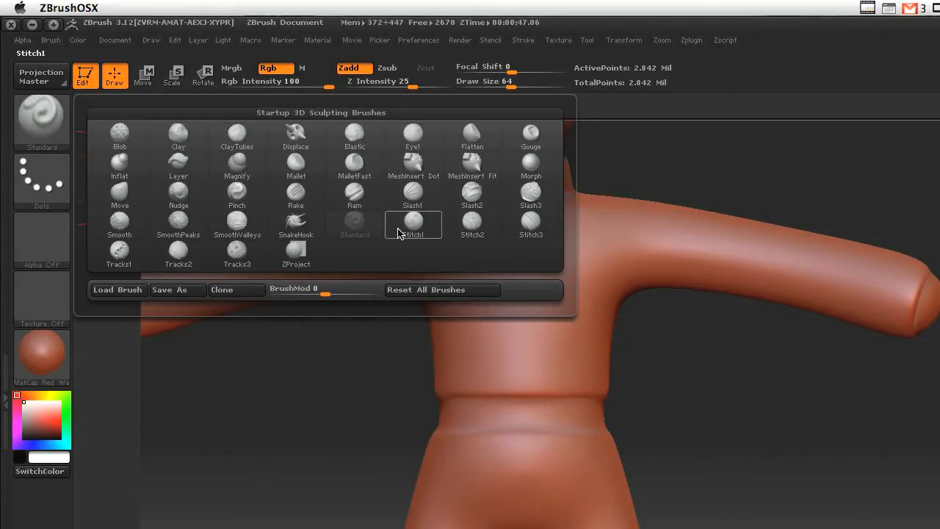
pyautogui.click(400, 232)
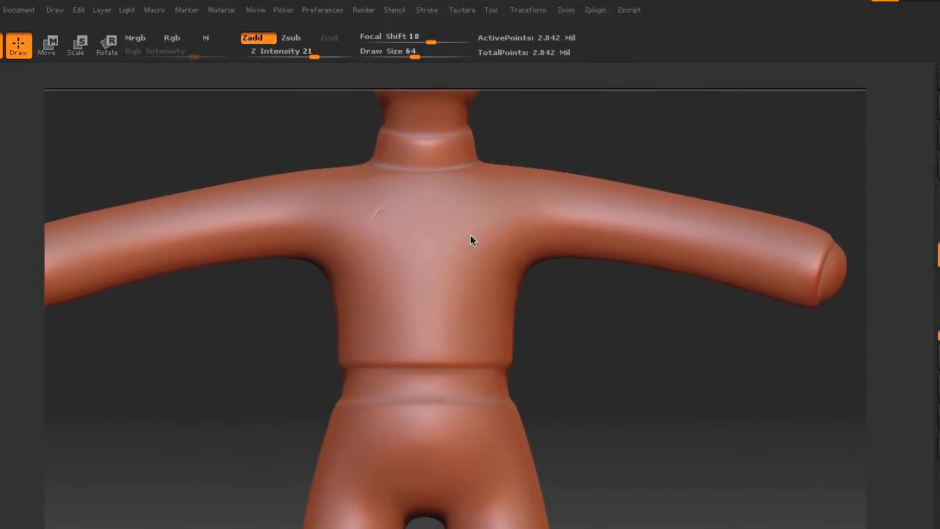
pyautogui.moveTo(444, 155)
pyautogui.mouseDown()
pyautogui.moveTo(400, 258)
pyautogui.moveTo(343, 346)
pyautogui.mouseUp()
pyautogui.moveTo(422, 348)
pyautogui.mouseDown()
pyautogui.moveTo(390, 454)
pyautogui.moveTo(391, 489)
pyautogui.mouseUp()
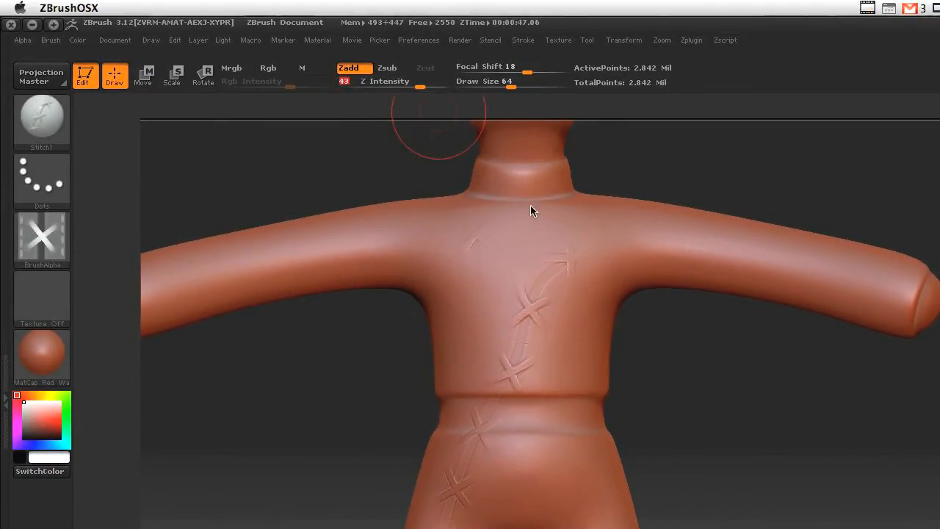
pyautogui.moveTo(275, 254)
pyautogui.mouseDown()
pyautogui.moveTo(406, 239)
pyautogui.moveTo(618, 246)
pyautogui.moveTo(727, 262)
pyautogui.mouseUp()
pyautogui.moveTo(567, 257); pyautogui.dragTo(695, 285)
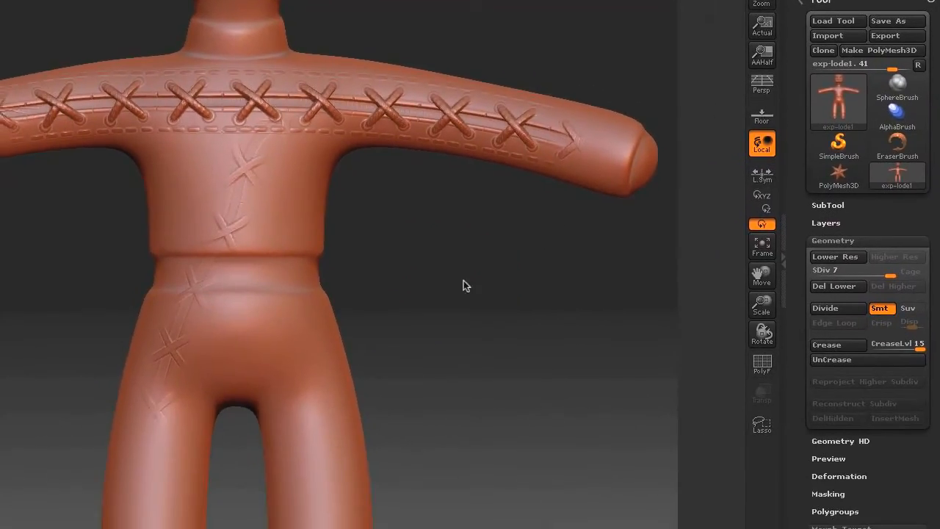
# Switch to the Standard brush with the DragRect stroke and load Alpha 58, the vertical crack pattern
pyautogui.moveTo(453, 317); pyautogui.dragTo(351, 317)
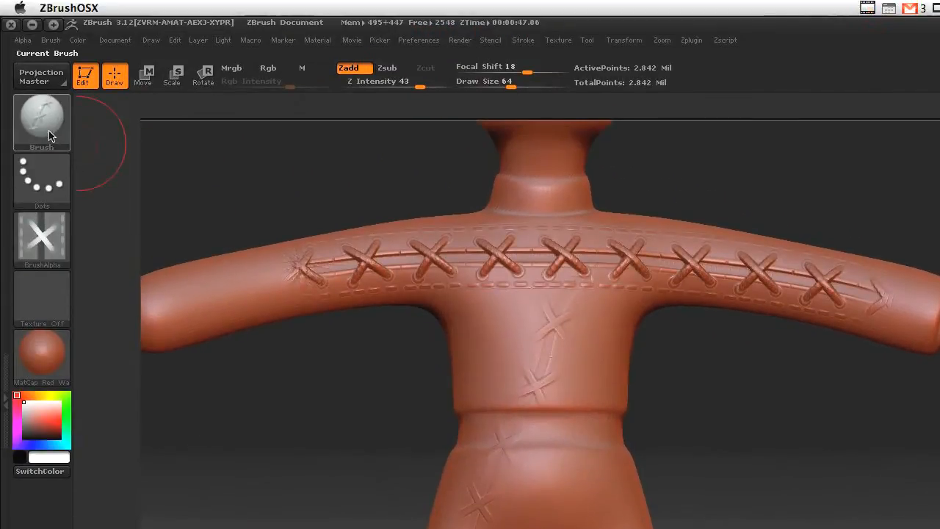
pyautogui.click(48, 135)
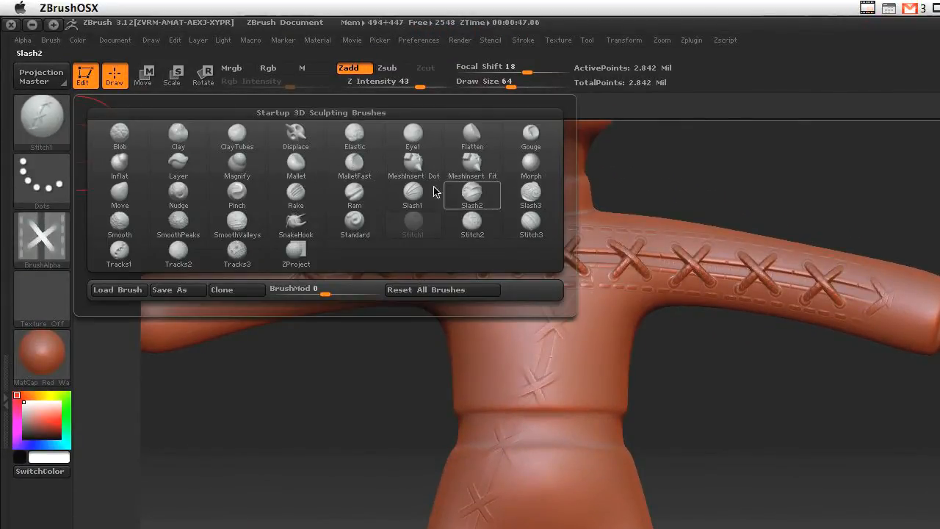
pyautogui.click(342, 233)
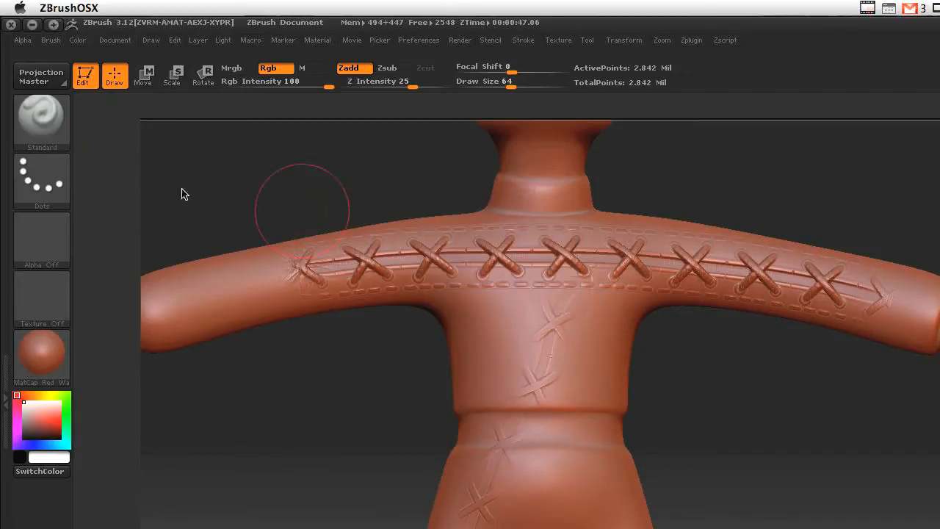
pyautogui.click(34, 182)
pyautogui.click(177, 199)
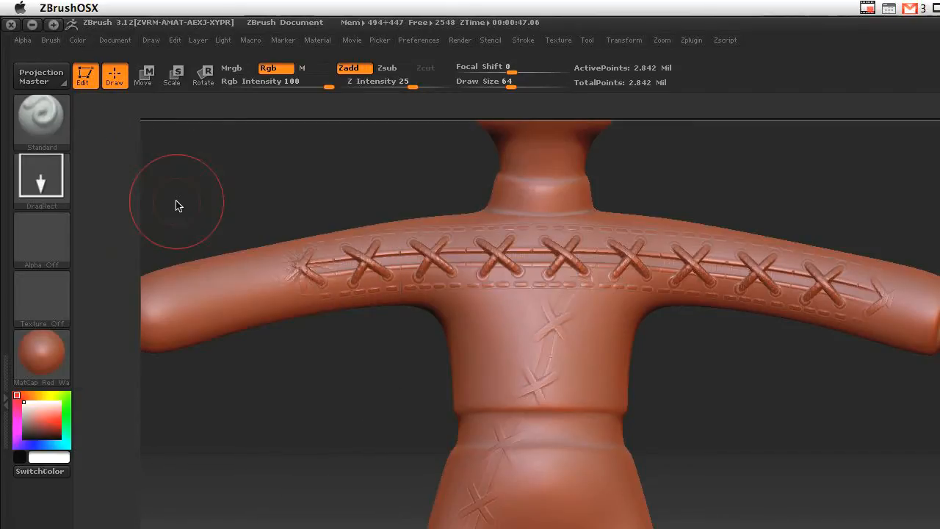
pyautogui.click(32, 241)
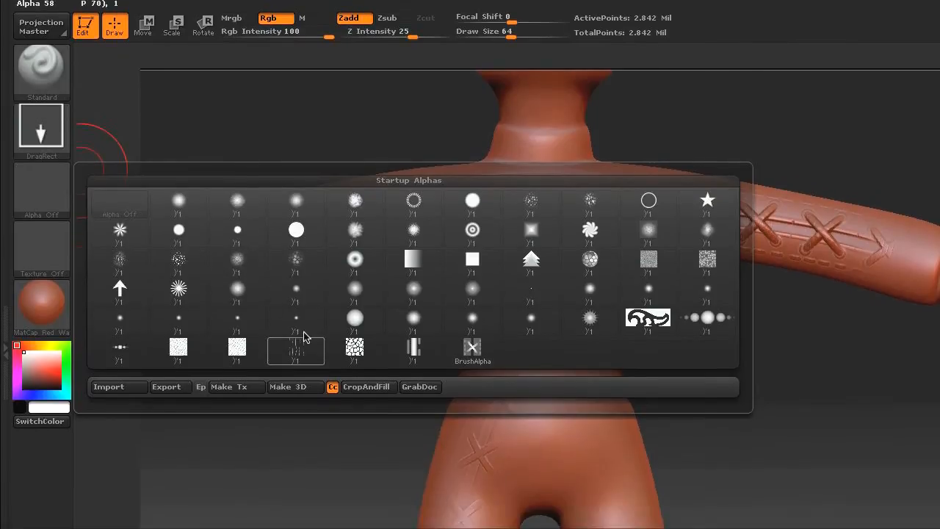
pyautogui.click(296, 396)
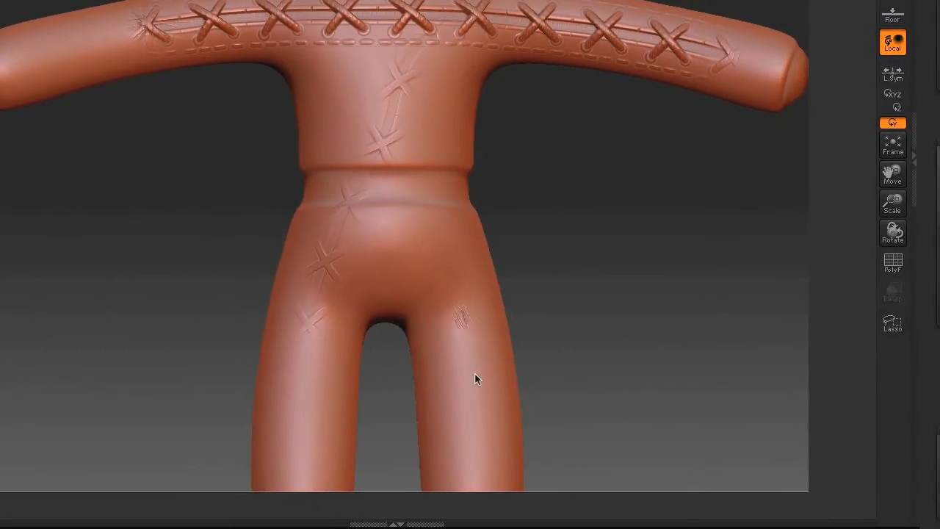
# Stamp the crack alpha over both thighs and the torso to raise vein-like lines
pyautogui.moveTo(475, 373)
pyautogui.mouseDown()
pyautogui.moveTo(505, 417)
pyautogui.moveTo(559, 458)
pyautogui.mouseUp()
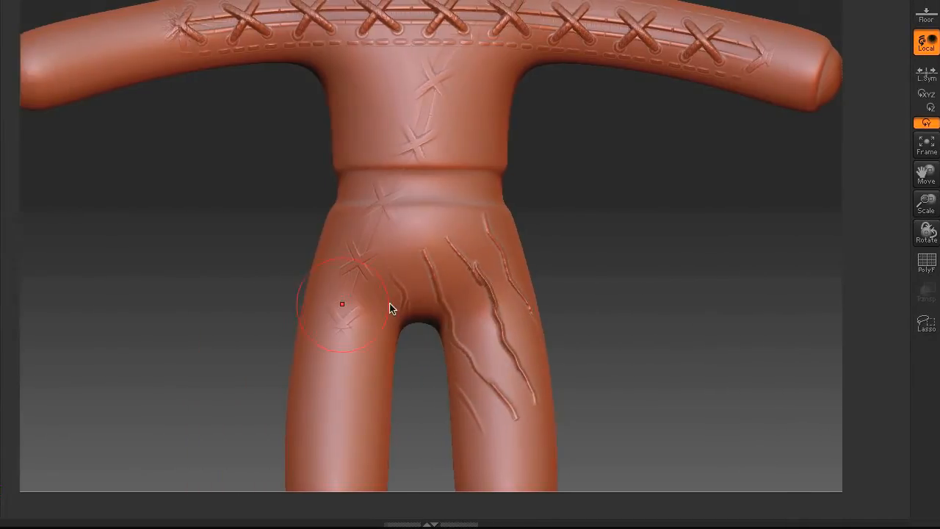
pyautogui.moveTo(342, 304); pyautogui.dragTo(319, 418)
pyautogui.moveTo(508, 135); pyautogui.dragTo(479, 266)
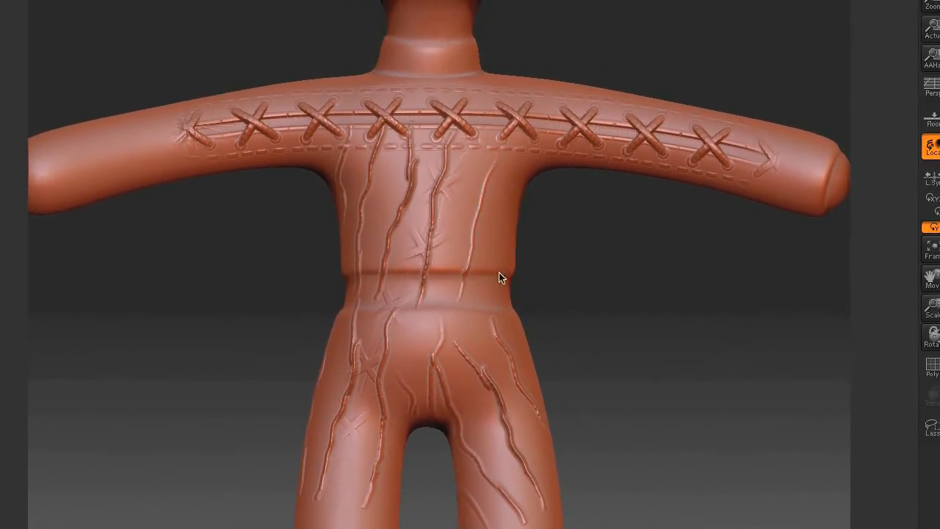
pyautogui.moveTo(485, 234); pyautogui.dragTo(559, 325)
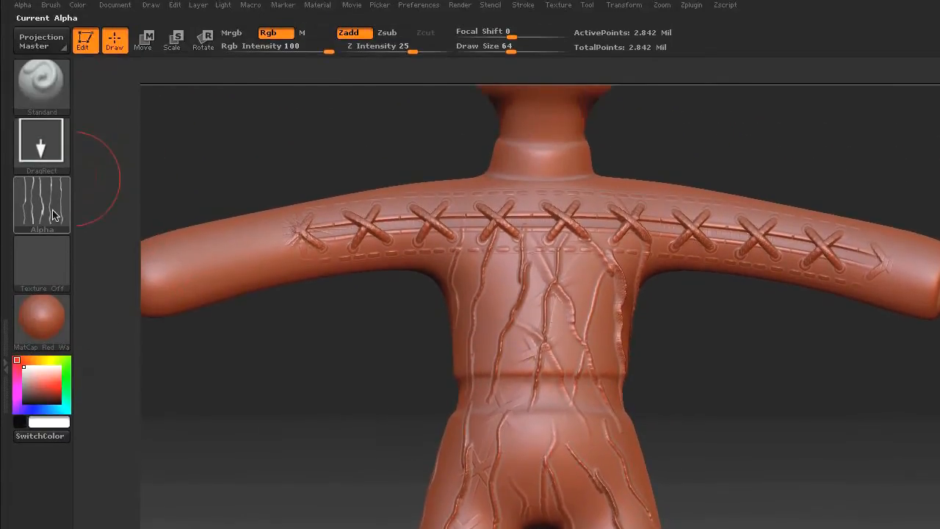
# Load Alpha 59 and stamp its cobblestone pattern over the head
pyautogui.click(16, 87)
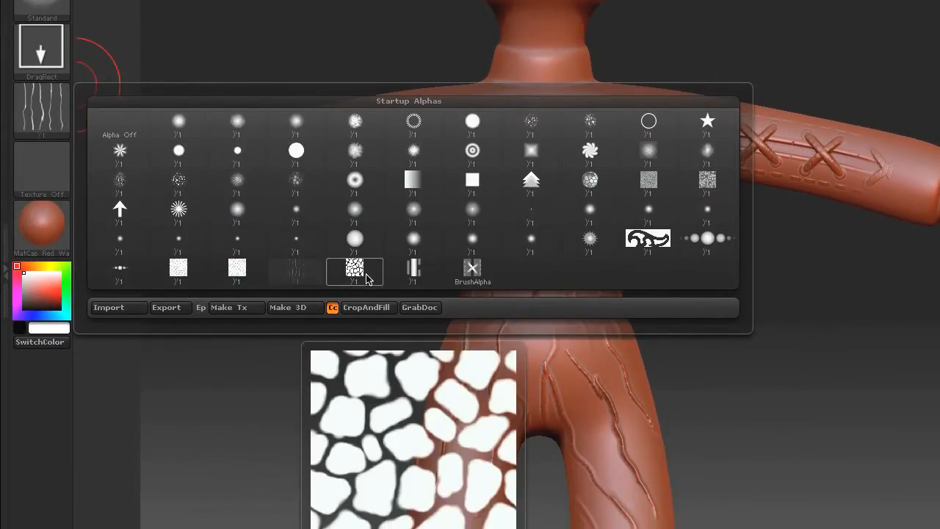
pyautogui.click(358, 287)
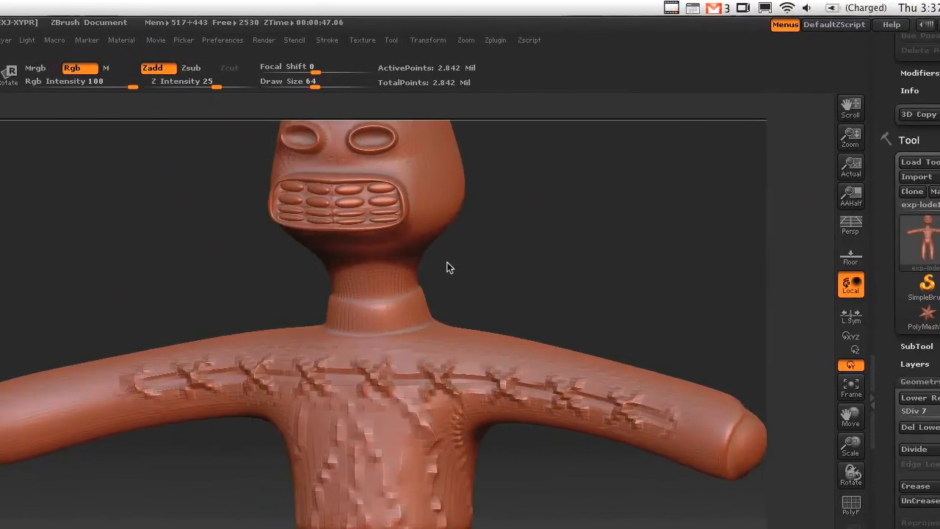
pyautogui.moveTo(445, 208)
pyautogui.mouseDown()
pyautogui.moveTo(539, 195)
pyautogui.moveTo(510, 306)
pyautogui.mouseUp()
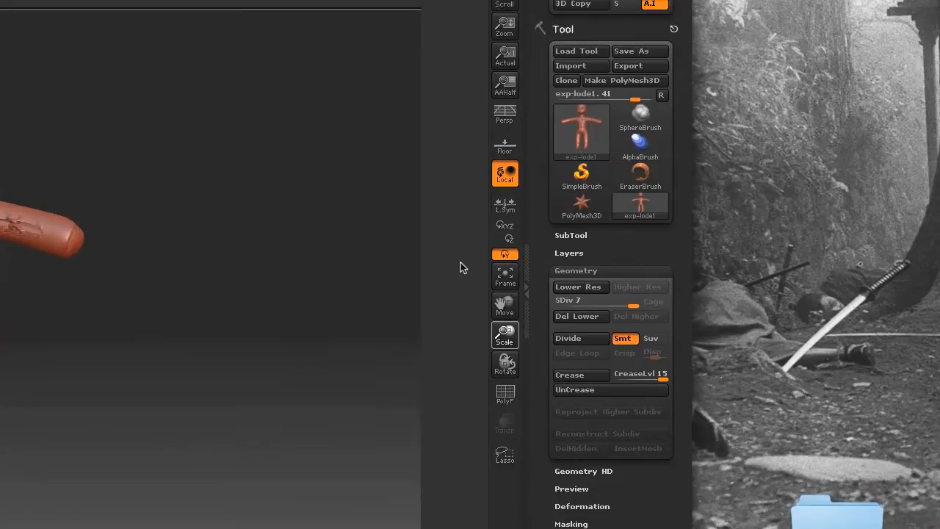
# Load the star alpha and stamp a star on each forearm and each lower leg
pyautogui.moveTo(460, 262); pyautogui.dragTo(220, 262)
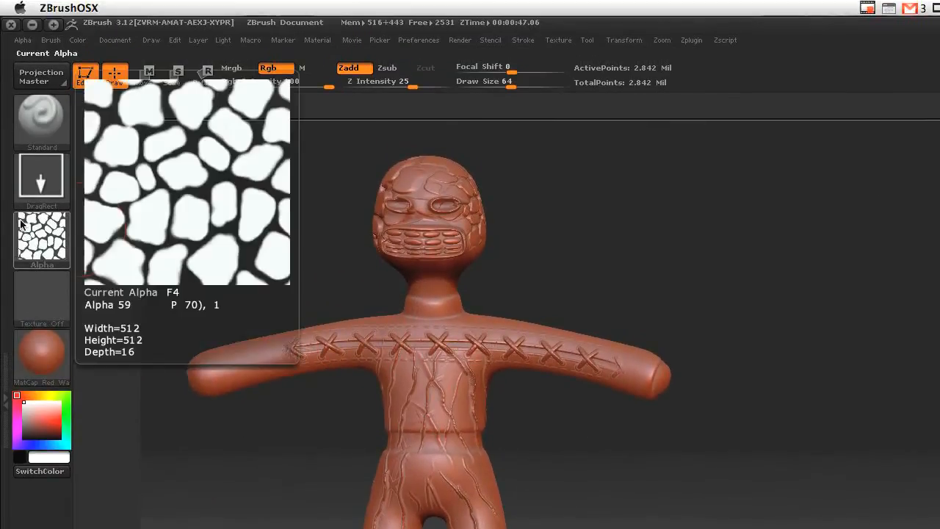
pyautogui.click(22, 223)
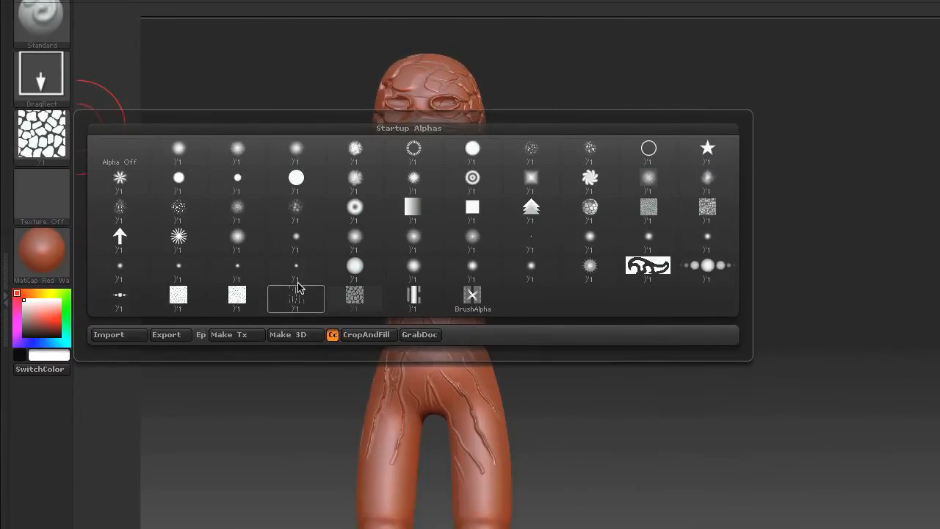
pyautogui.moveTo(246, 296)
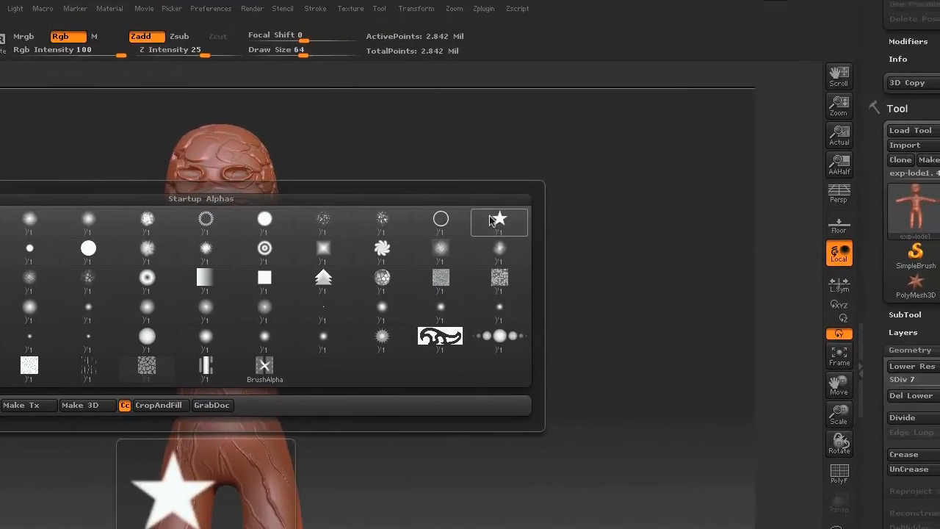
pyautogui.click(495, 220)
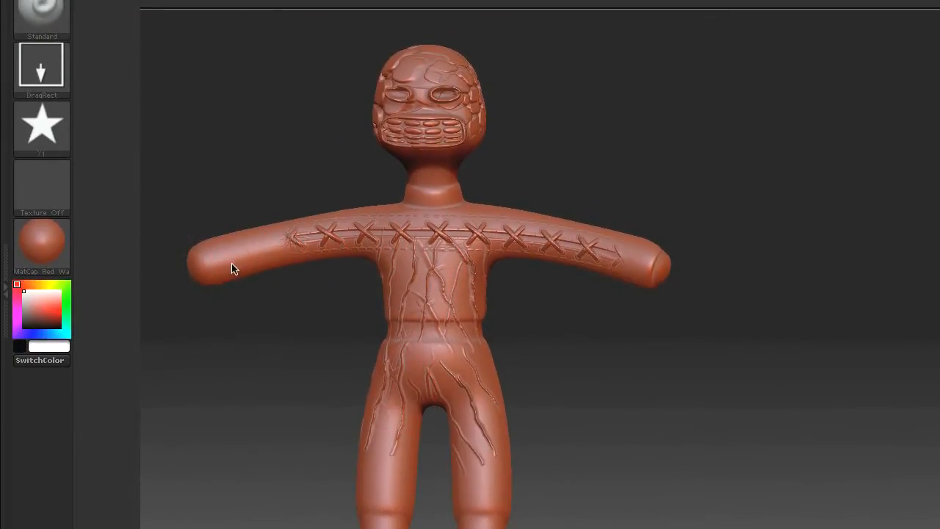
pyautogui.moveTo(232, 269); pyautogui.dragTo(238, 272)
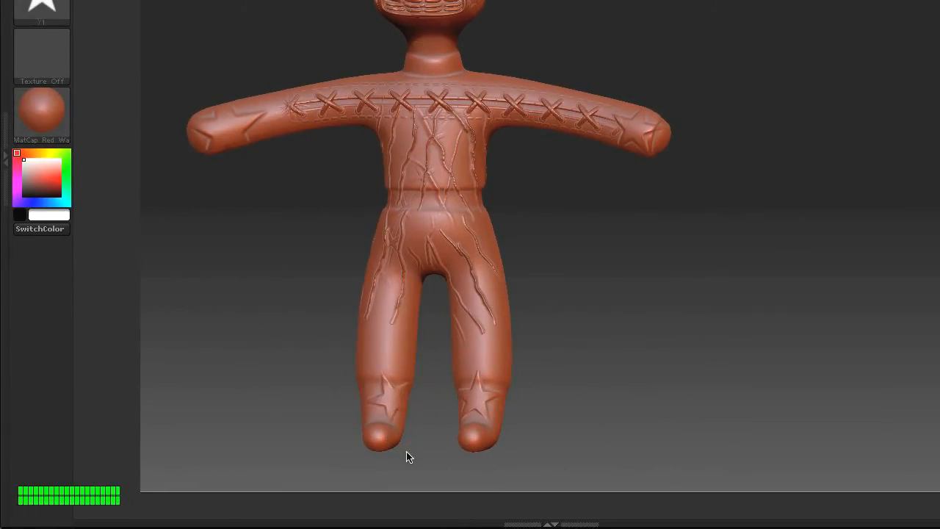
# Step the detailed figure down through its lower subdivision levels
pyautogui.moveTo(671, 244); pyautogui.dragTo(602, 259)
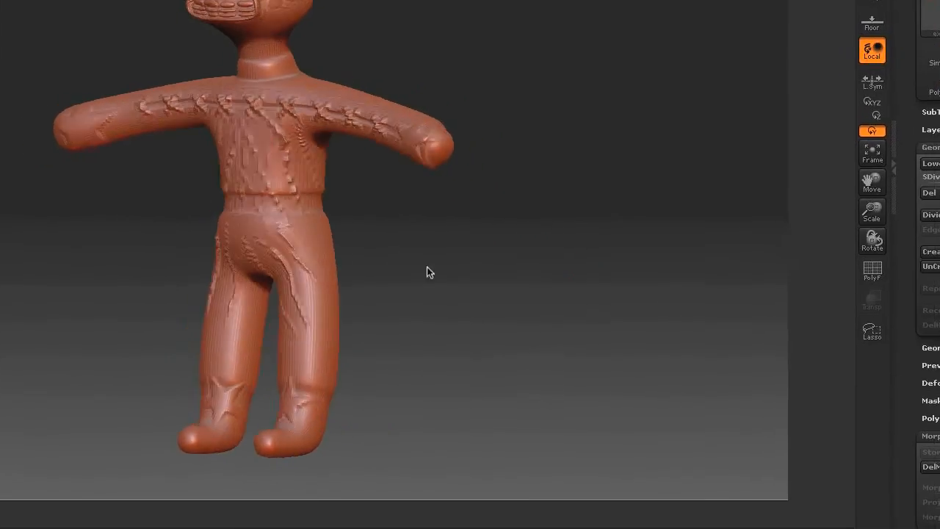
pyautogui.moveTo(426, 272); pyautogui.dragTo(399, 231)
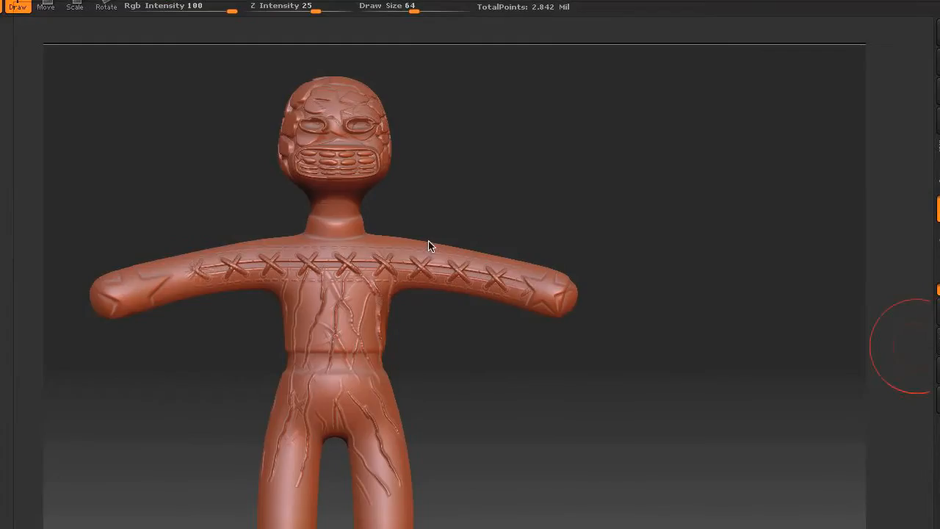
pyautogui.hotkey('shift', 'd')
pyautogui.hotkey('shift', 'd')
pyautogui.hotkey('shift', 'd')
pyautogui.hotkey('shift', 'd')
pyautogui.hotkey('shift', 'd')
pyautogui.hotkey('shift', 'd')
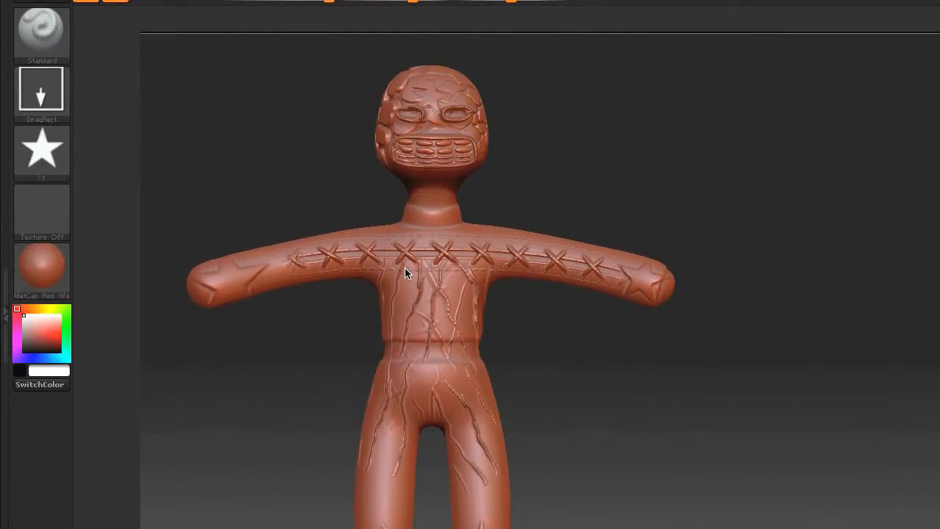